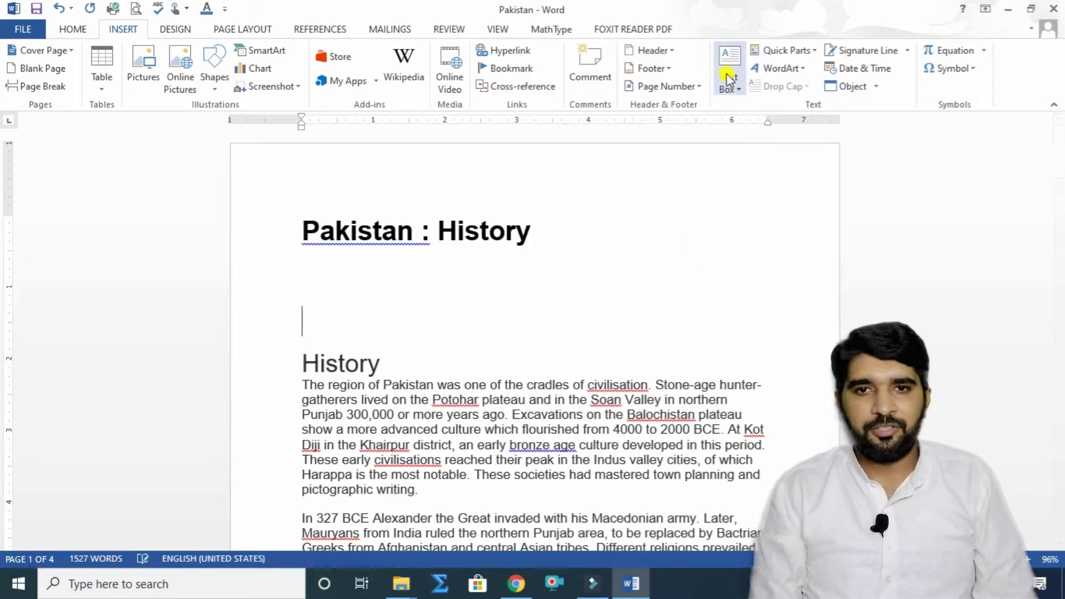
Step: Insert a Simple Text Box, select the title word 'Pakistan', and select the box's placeholder text
click(721, 66)
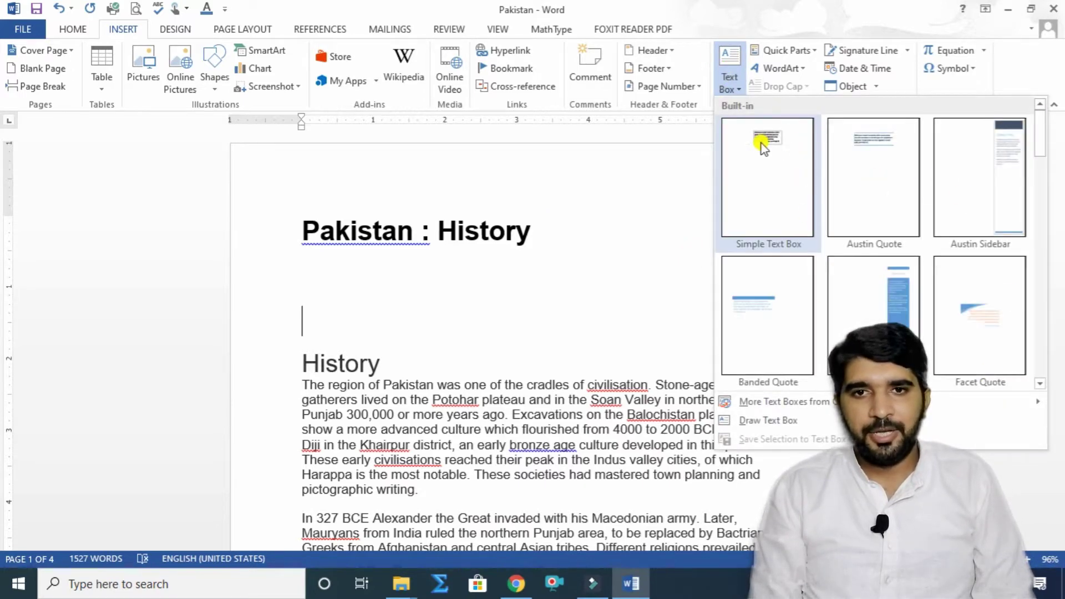
click(762, 145)
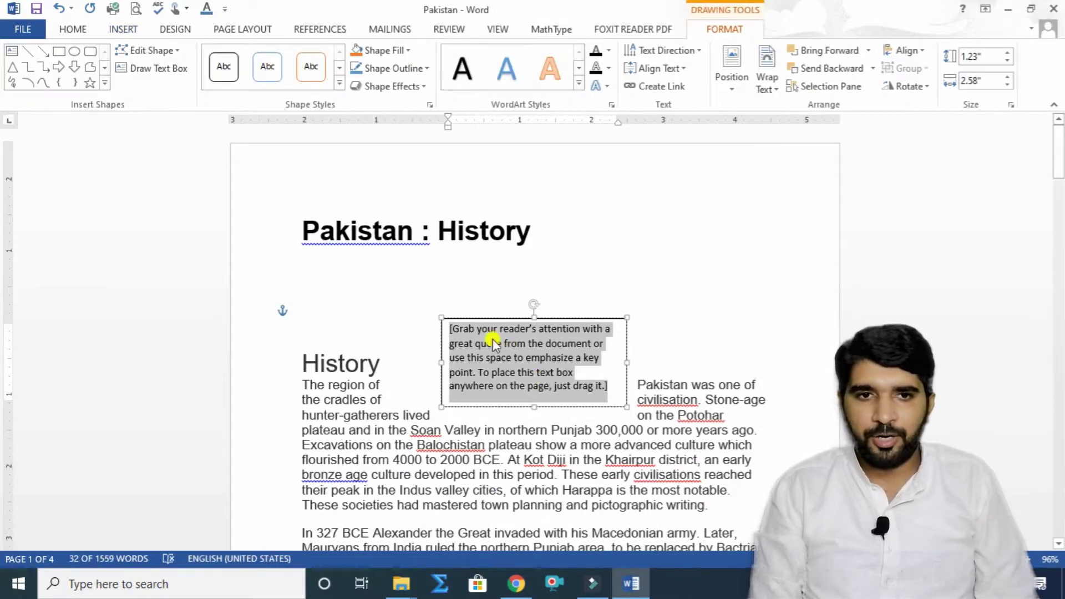
drag(302, 222, 408, 230)
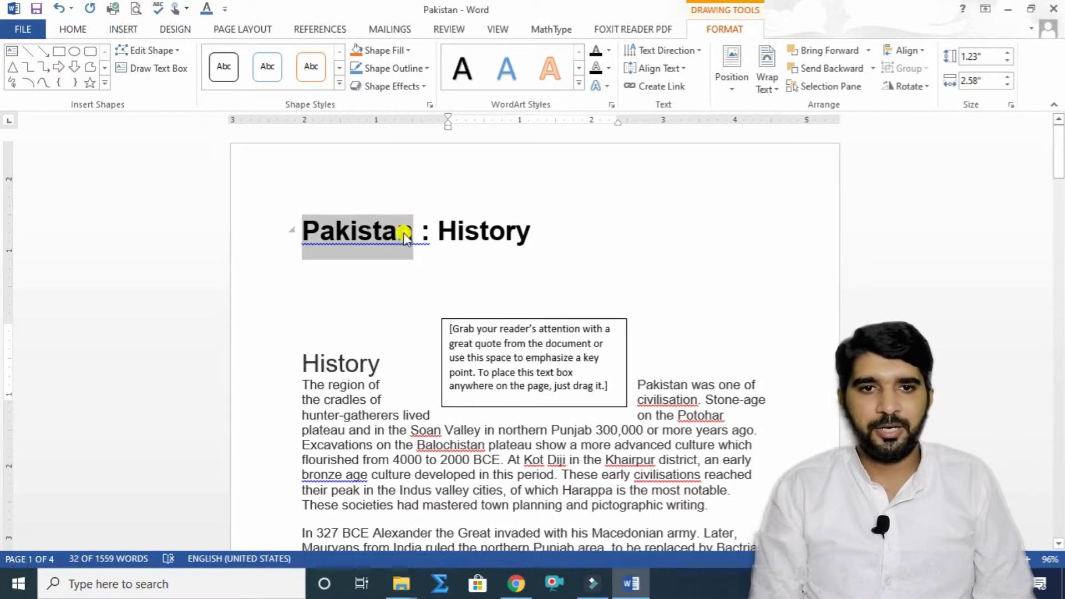
right_click(413, 244)
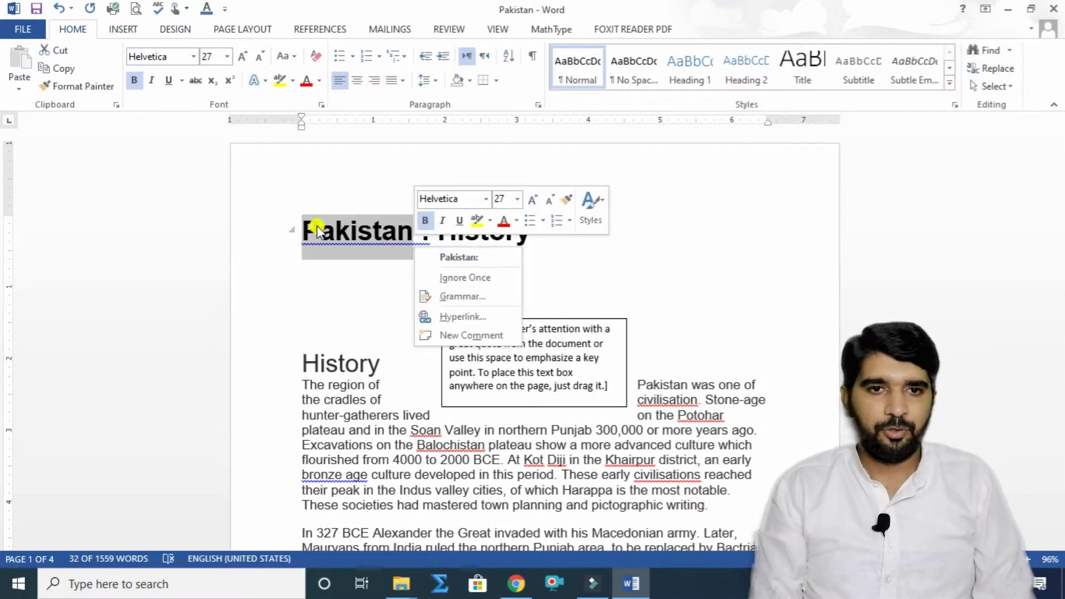
key(Escape)
key(shift+F10)
key(Escape)
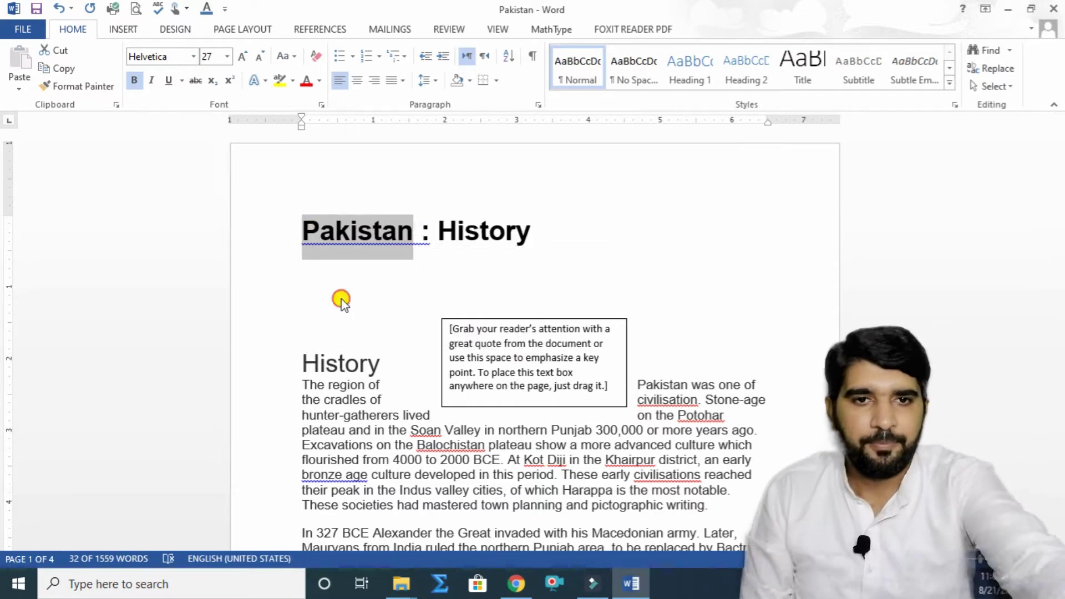
click(387, 222)
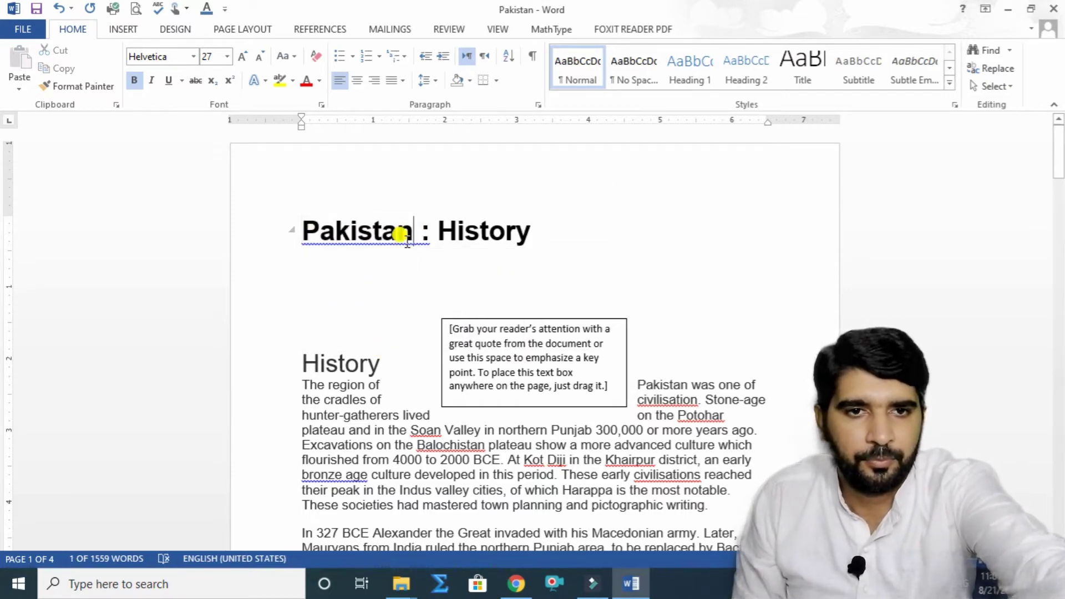
double_click(304, 230)
key(ctrl+c)
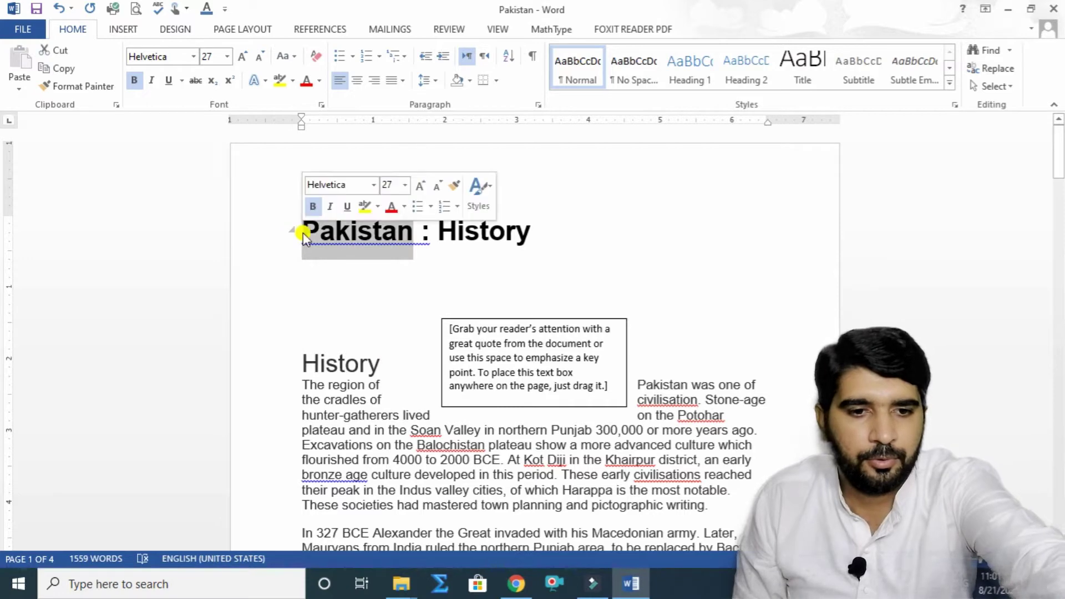
click(613, 383)
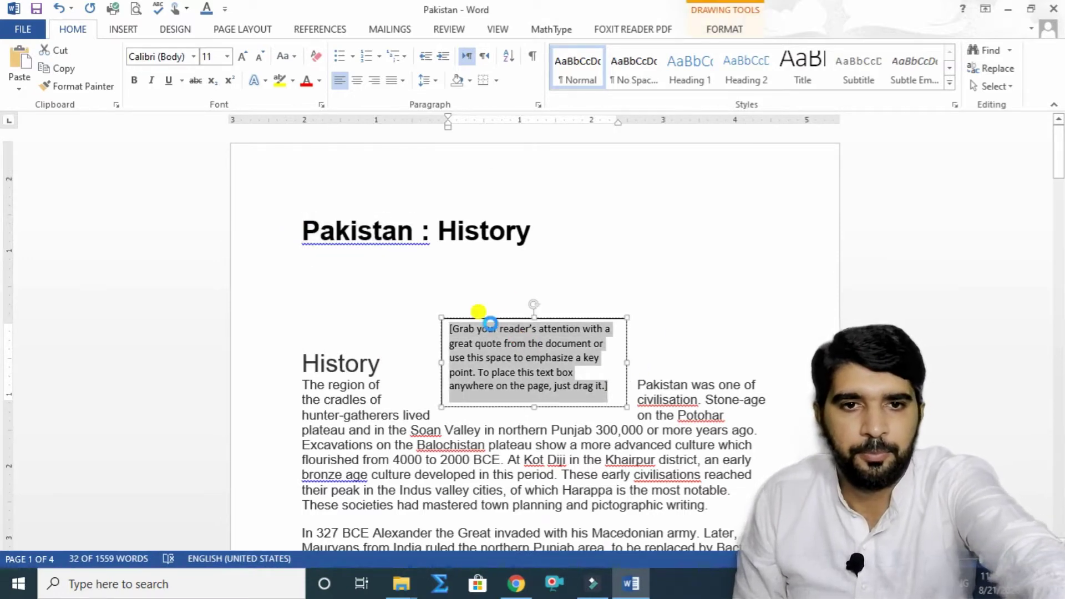
Step: Paste 'Pakistan' into the text box, move it up beside the title and centre it
key(ctrl+v)
drag(574, 313, 637, 265)
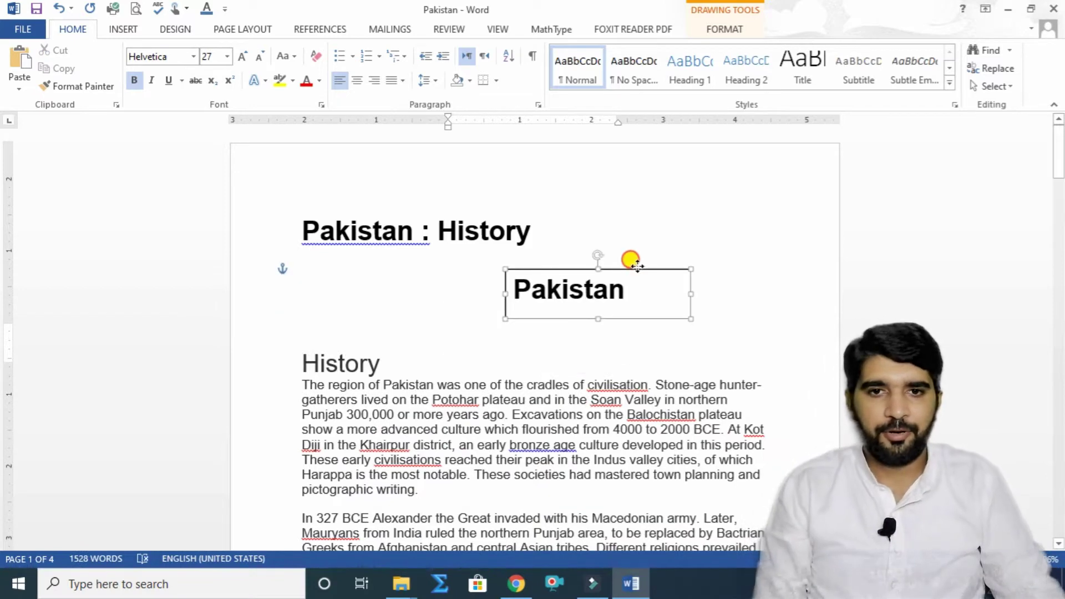
click(357, 81)
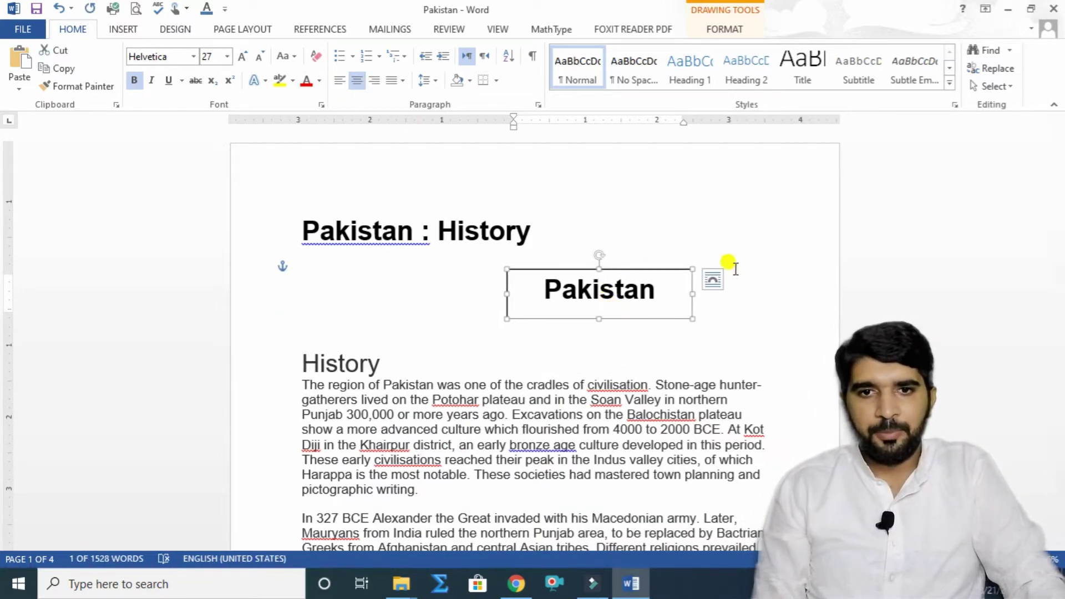
Step: Set the box to Top and Bottom wrapping, move it into the History paragraph and tilt it
click(711, 280)
click(792, 382)
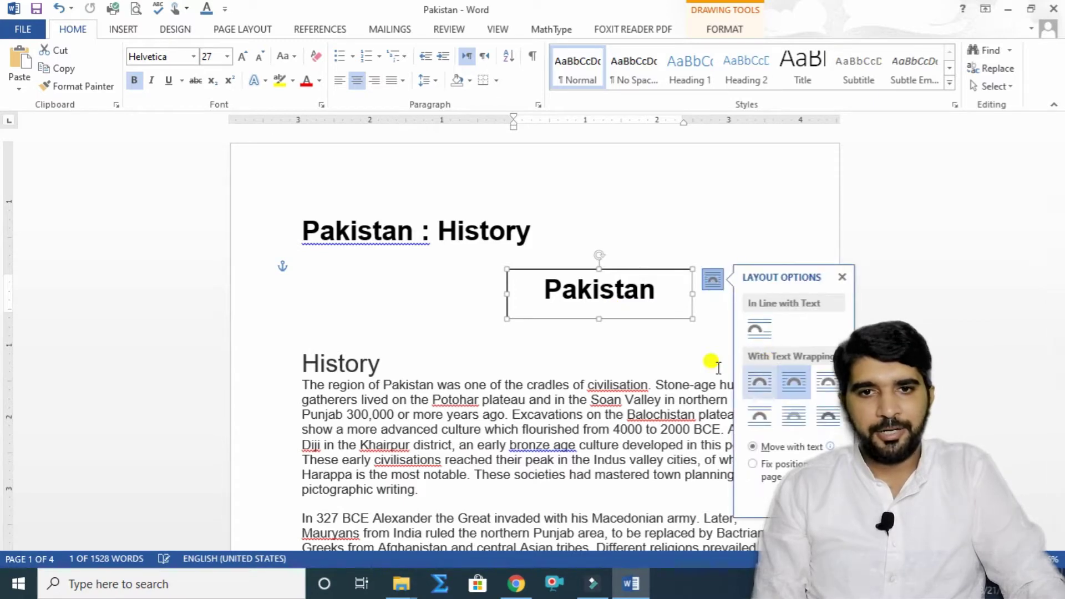
drag(646, 316, 591, 296)
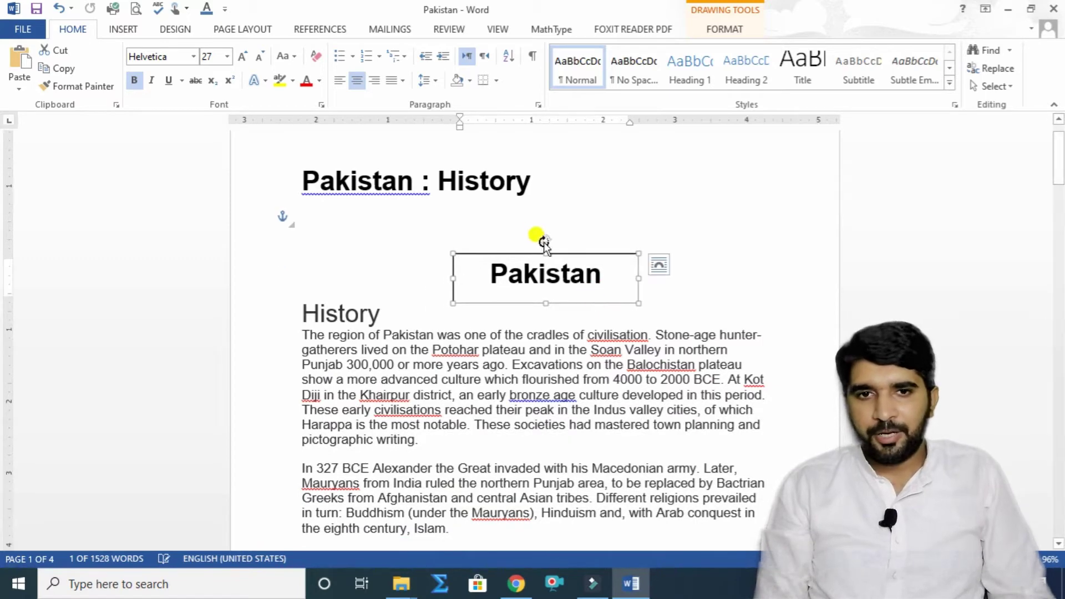
drag(543, 242, 592, 293)
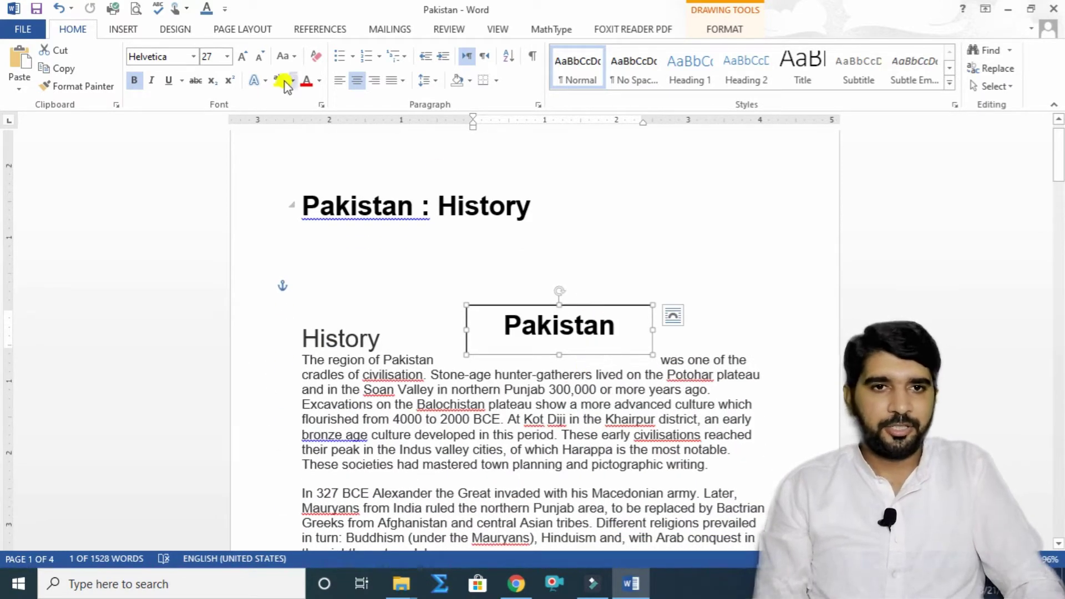
Step: Colour the Pakistan text red, nudge the box up, then delete the text box
click(305, 80)
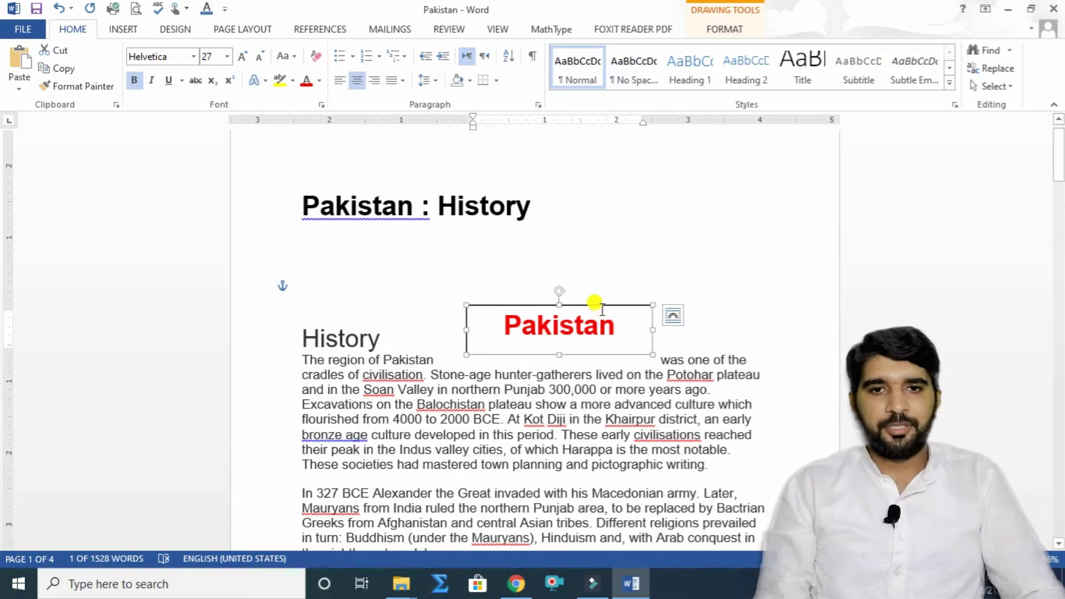
drag(601, 303, 605, 272)
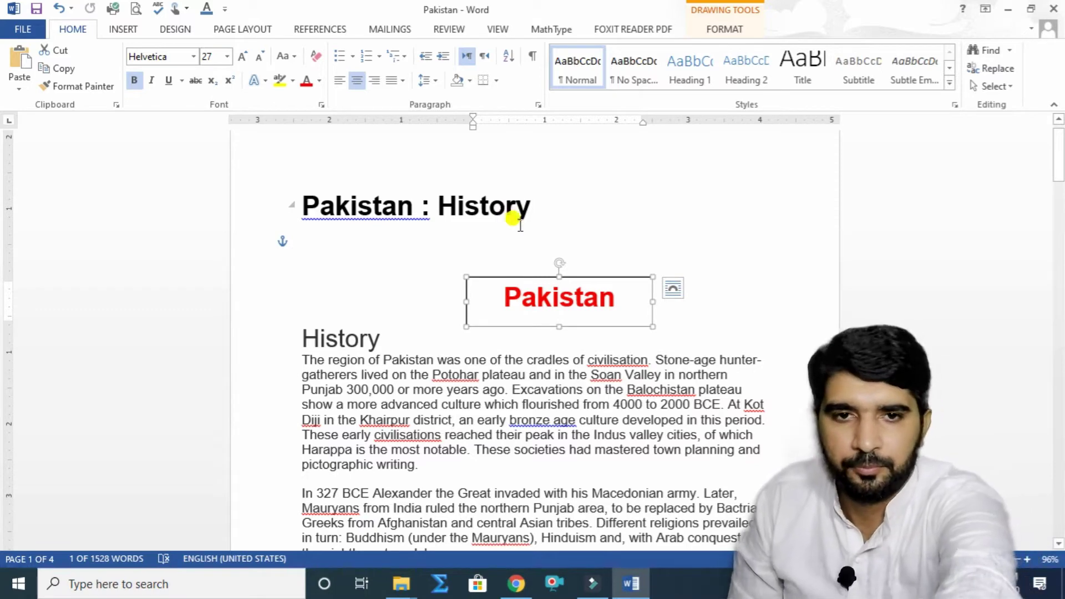
key(Delete)
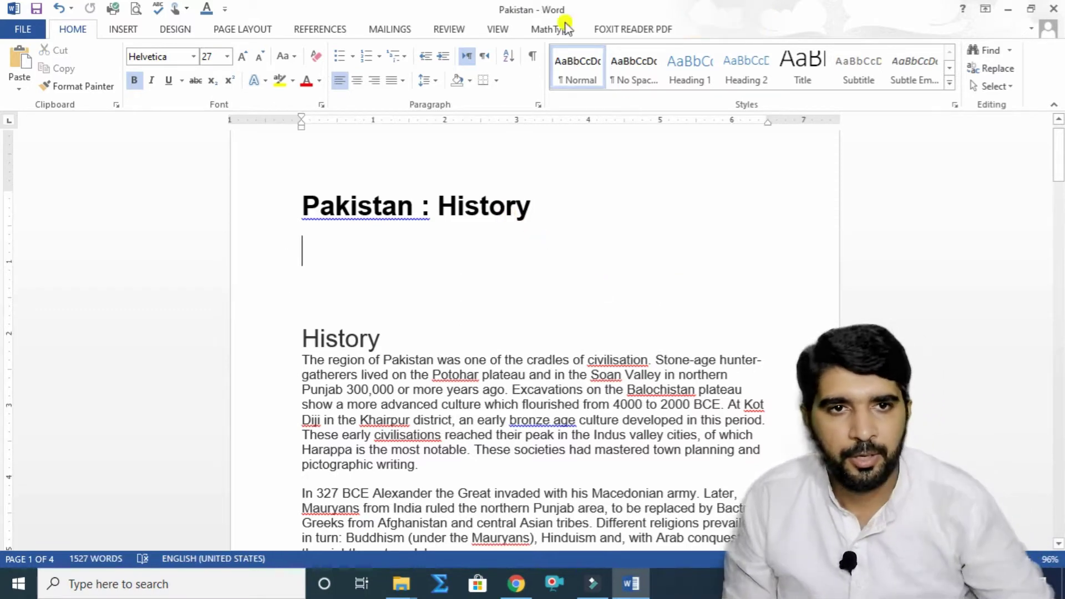
Step: Insert the saved author-name AutoText entry below the title, then select and delete that line
click(118, 28)
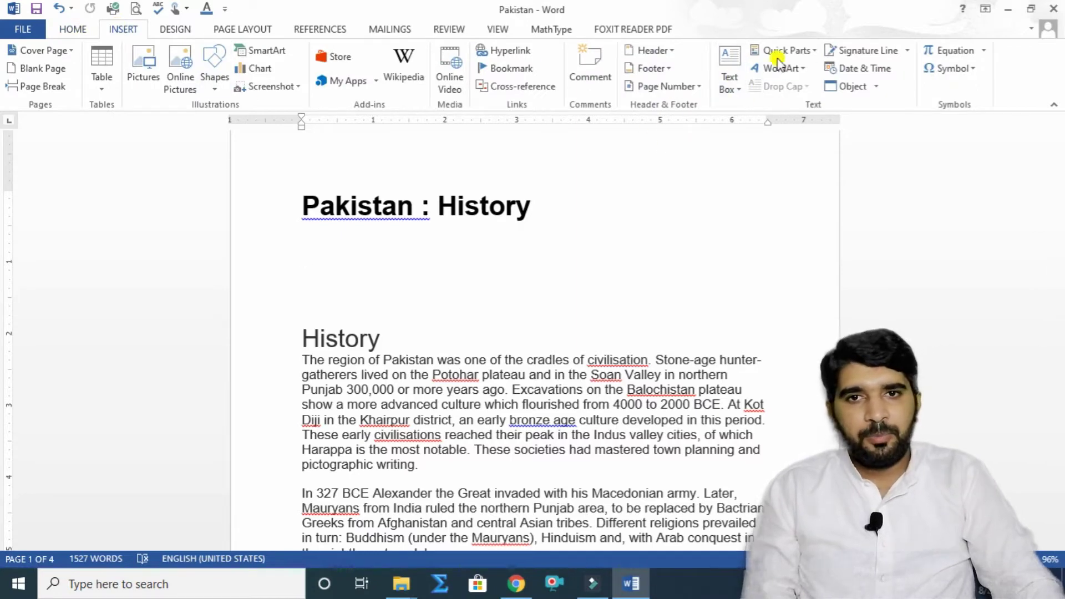
click(813, 51)
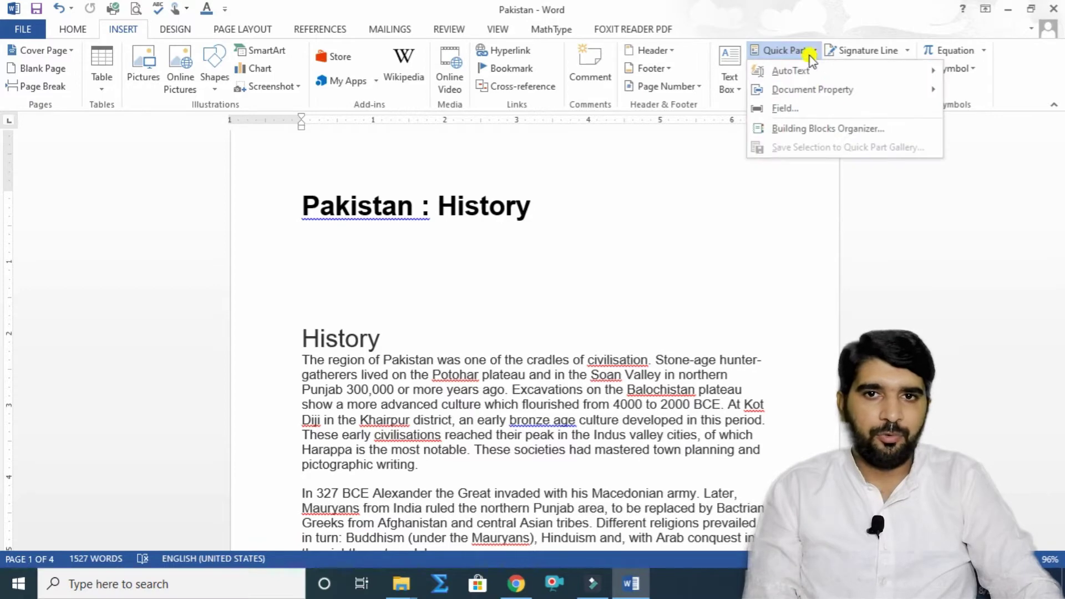
mouse_move(797, 74)
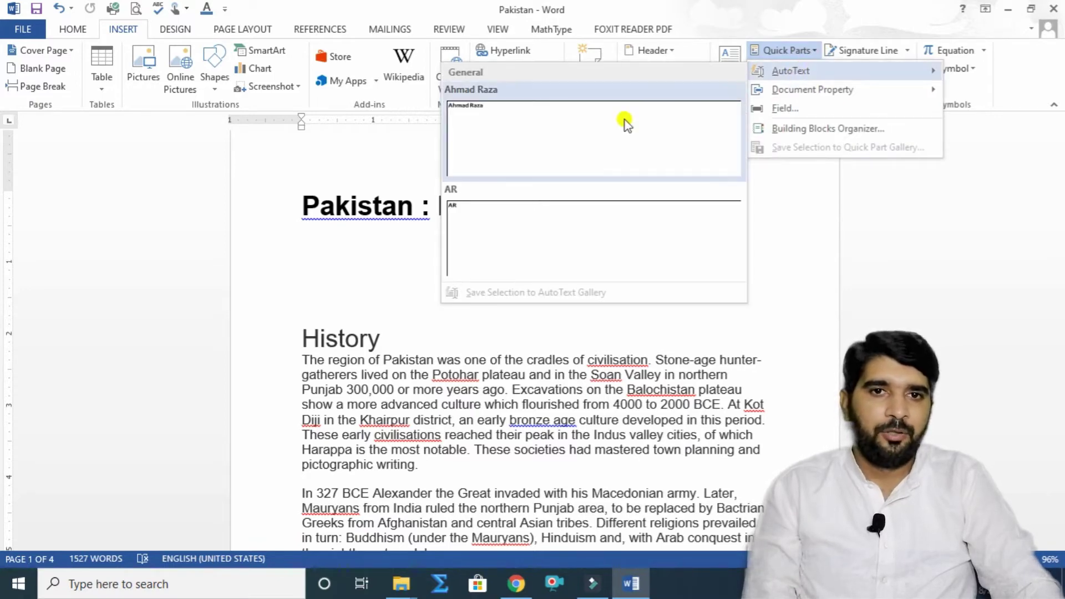
click(491, 113)
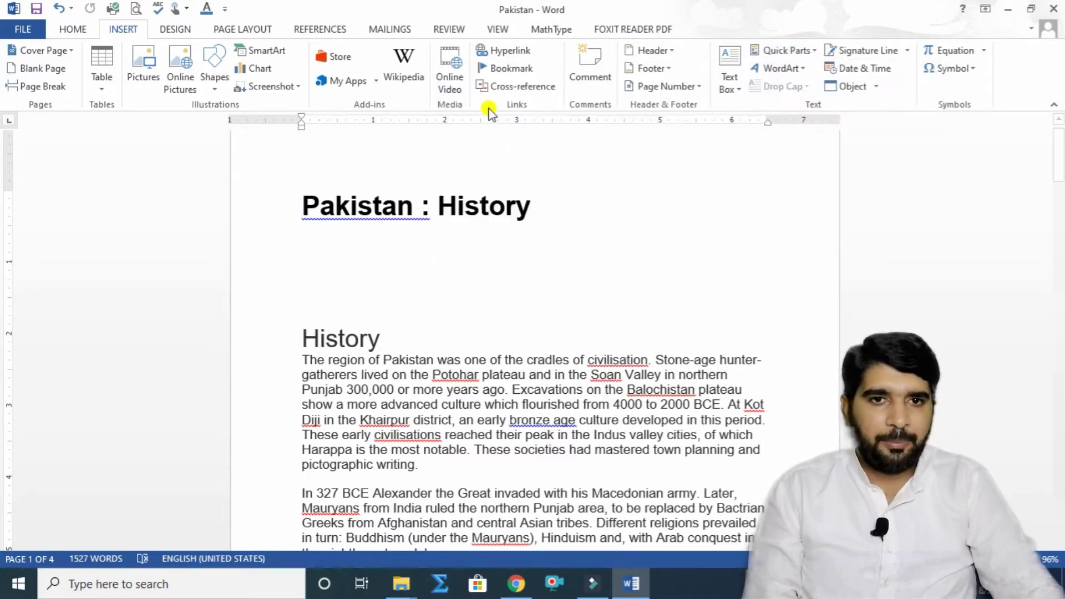
drag(466, 249, 311, 244)
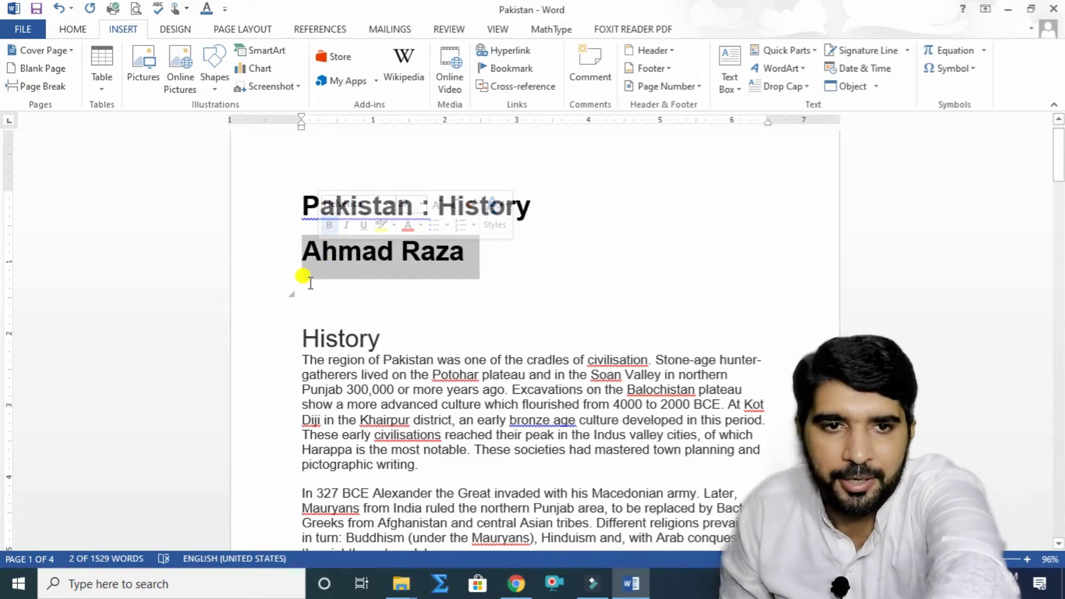
key(Delete)
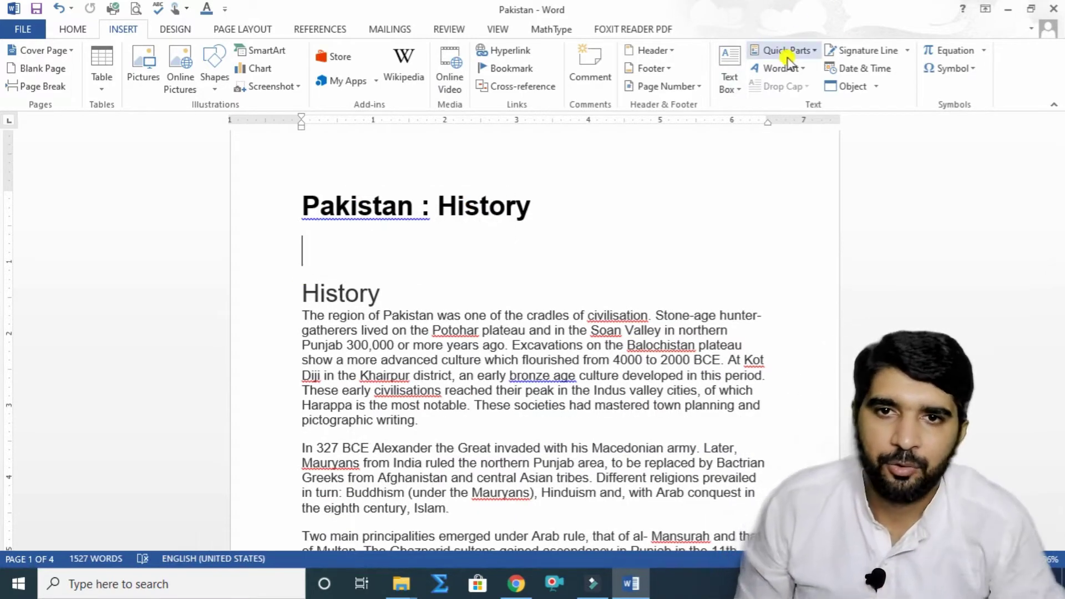
click(787, 53)
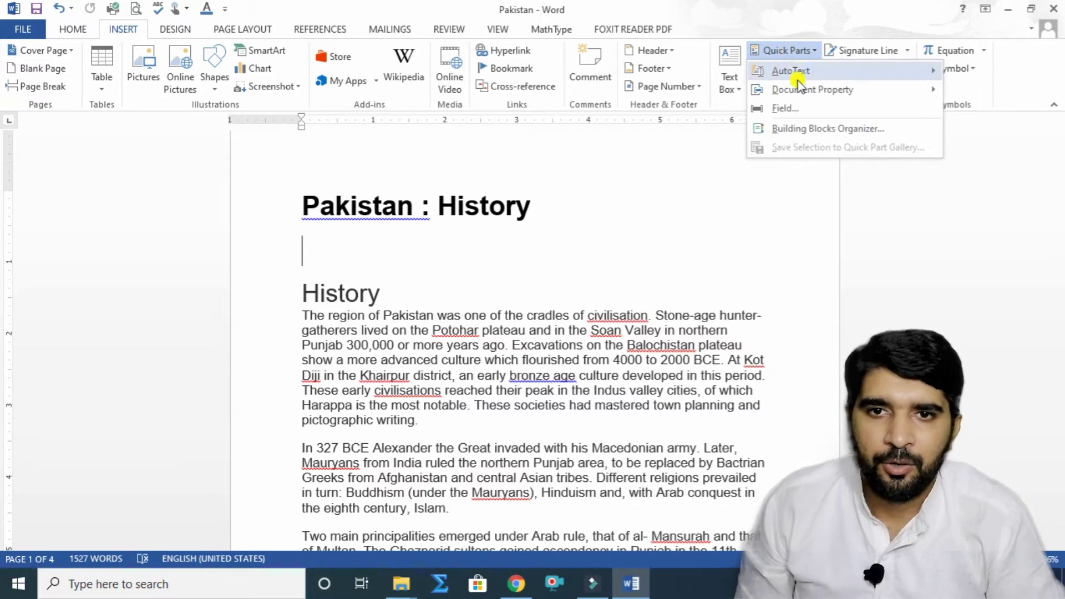
mouse_move(779, 99)
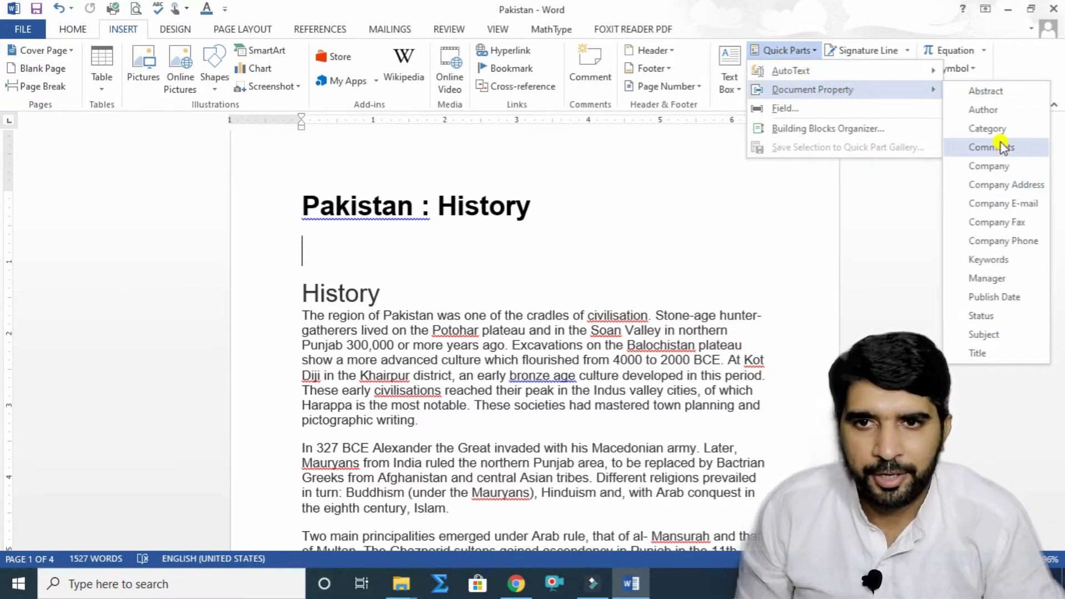
click(996, 109)
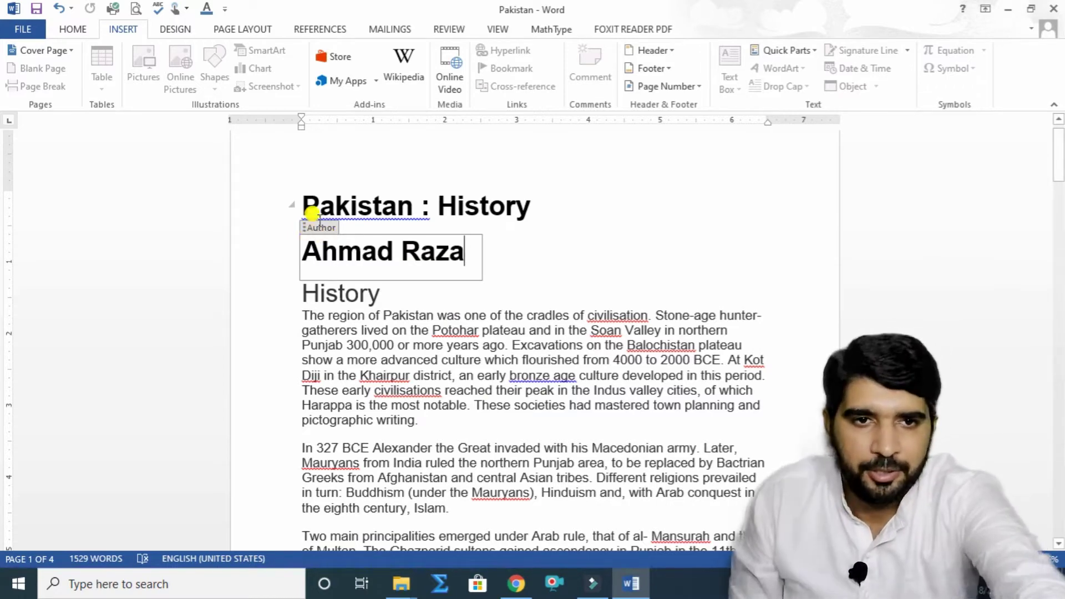
click(325, 225)
key(Delete)
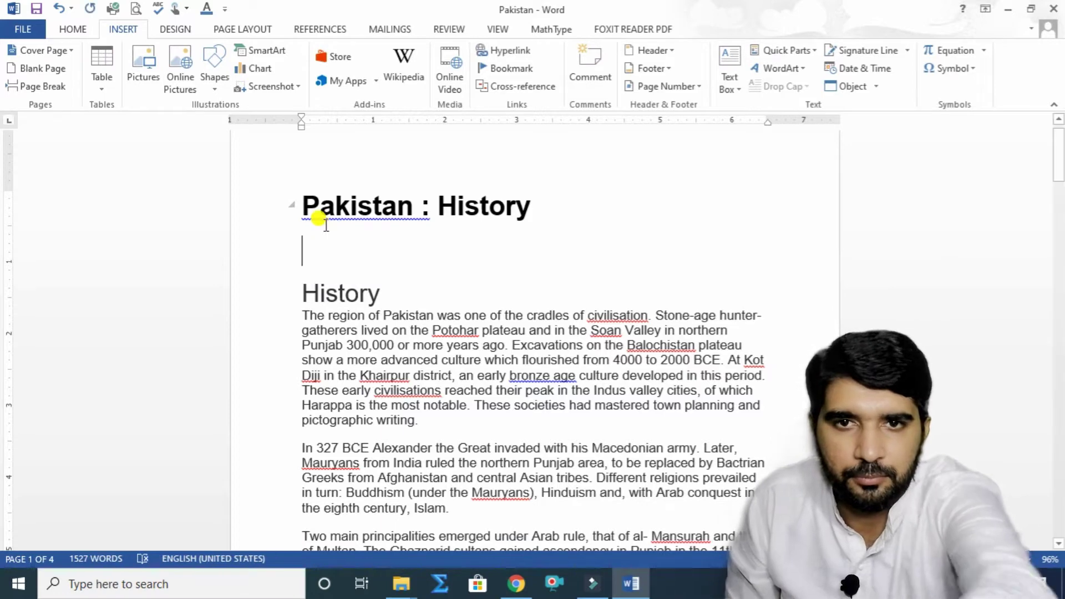
Step: Insert the Integral cover page from the Building Blocks Organizer after previewing Austin and ViewMaster
click(815, 50)
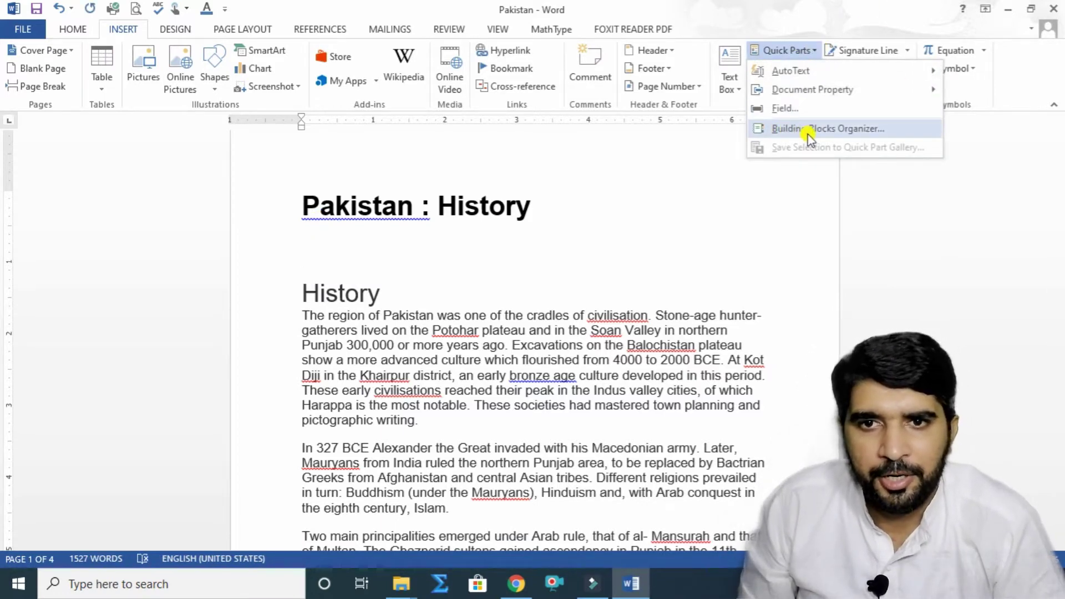
click(845, 133)
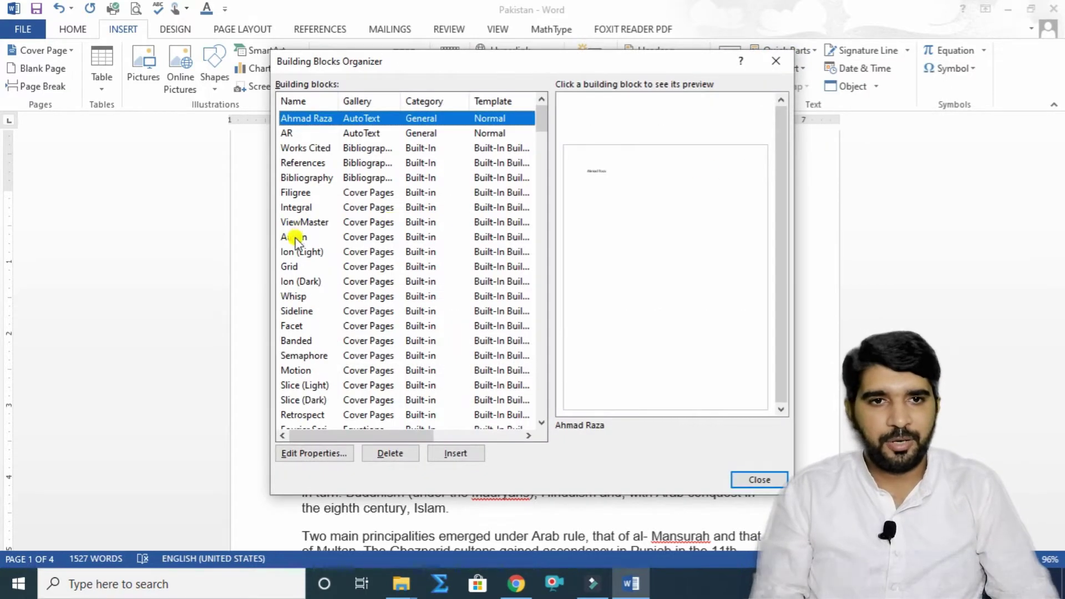
click(294, 239)
click(298, 222)
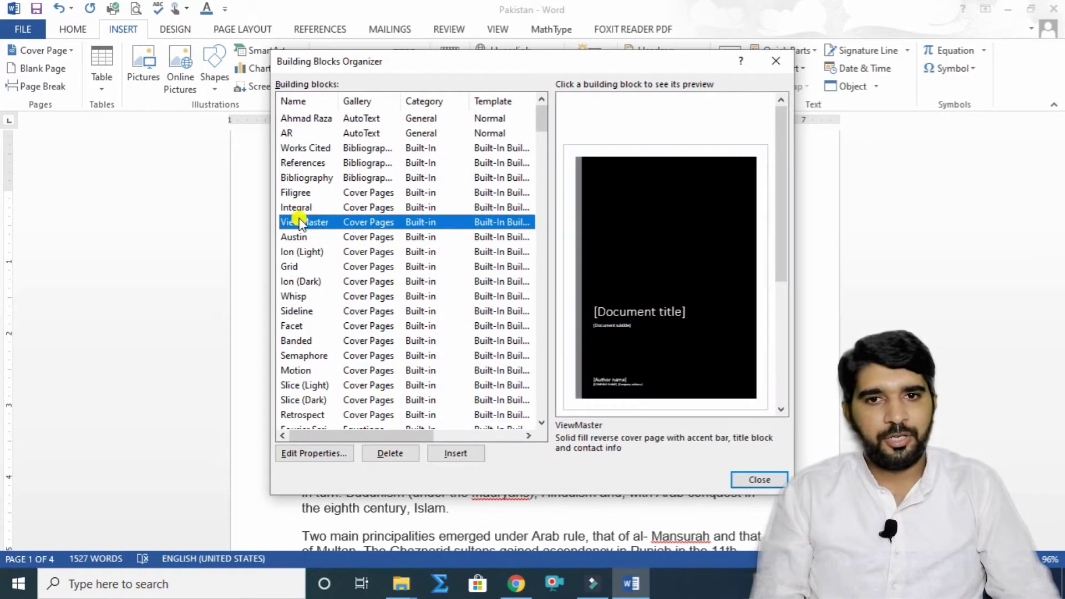
click(300, 206)
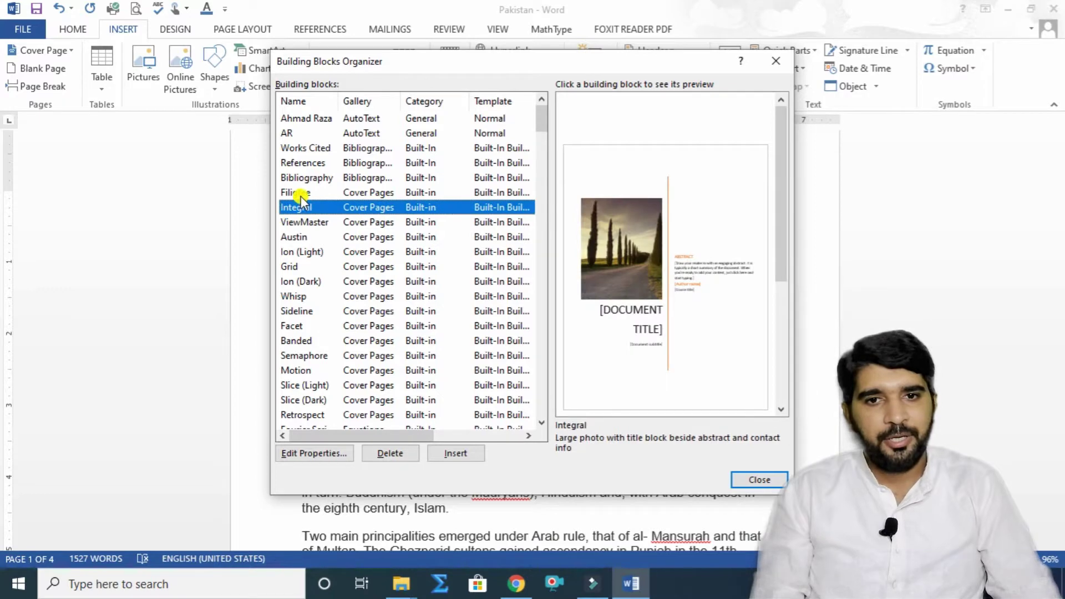
click(466, 452)
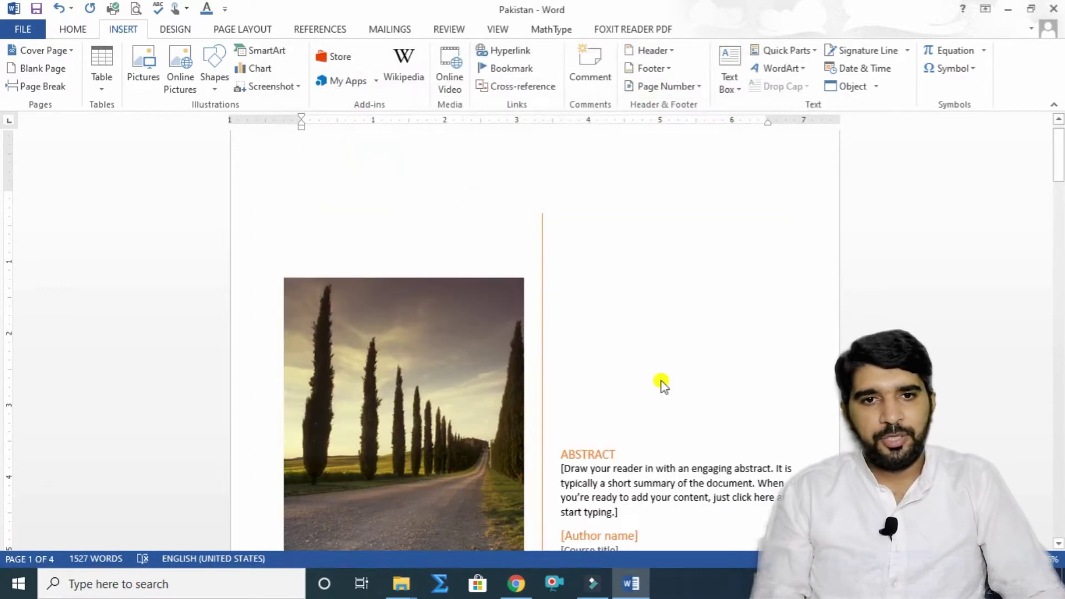
scroll(575, 296, down, 7)
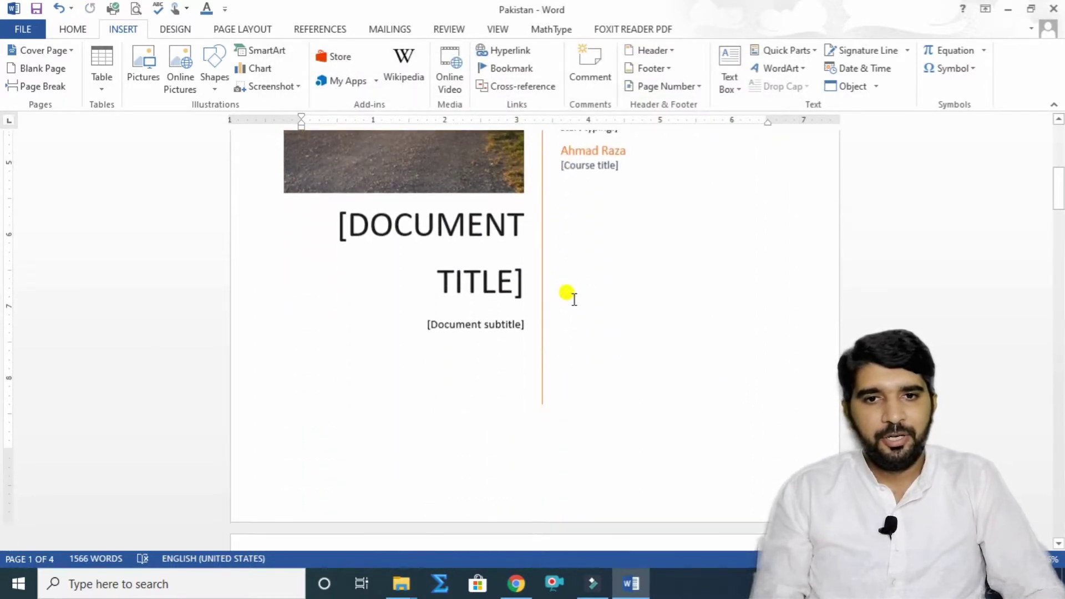
scroll(572, 304, up, 2)
scroll(572, 303, up, 3)
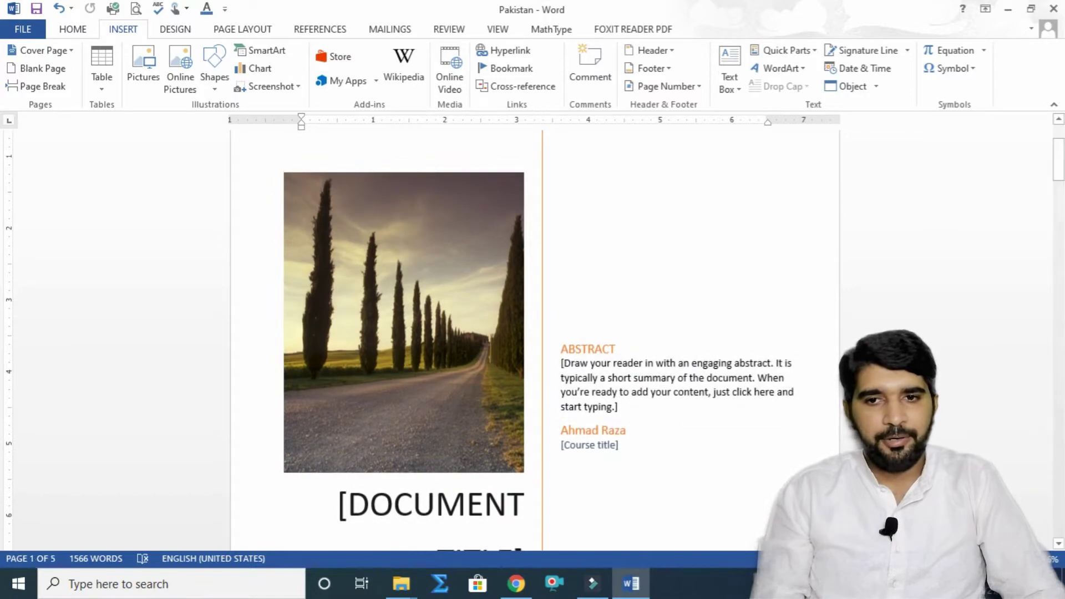
ctrl+scroll(572, 303, down, 3)
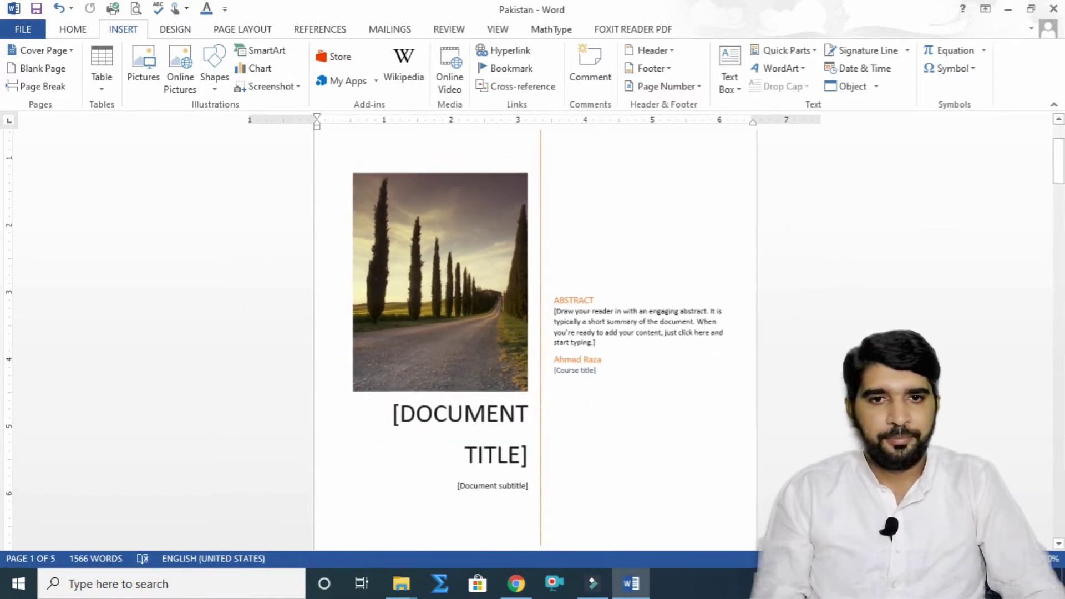
scroll(648, 370, down, 3)
scroll(566, 370, up, 5)
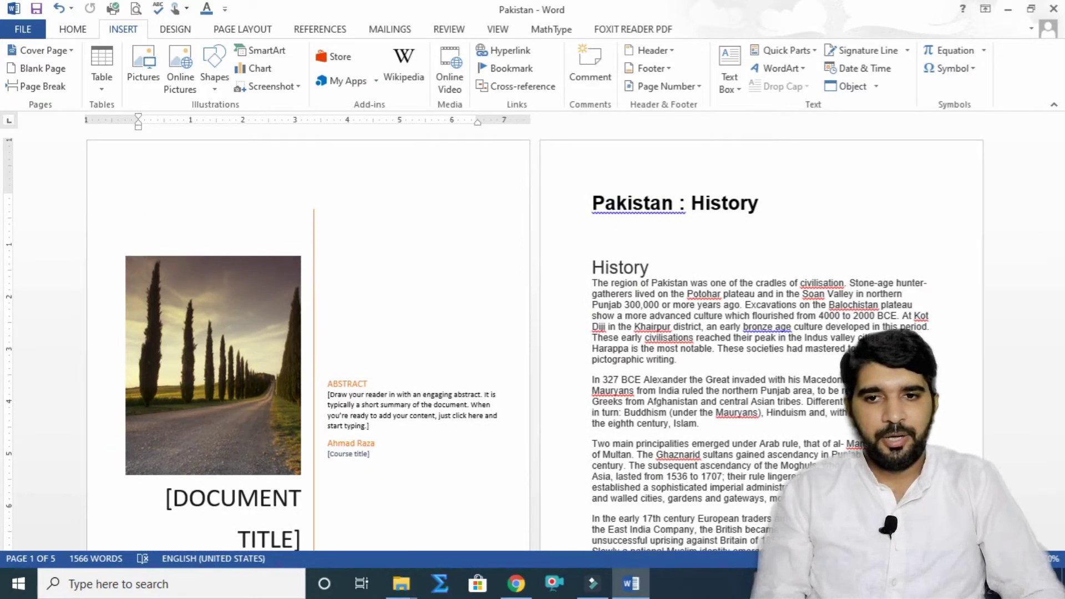
ctrl+scroll(650, 324, up, 3)
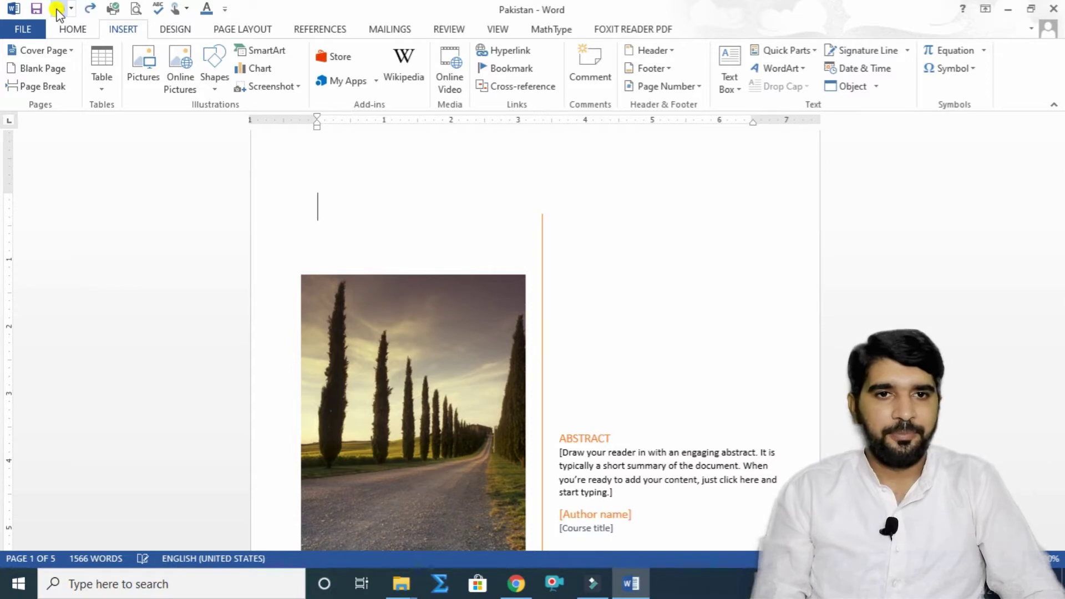
Step: Undo the Integral cover page, then preview Sideline, Banded, Facet and Semaphore covers without inserting any
click(58, 10)
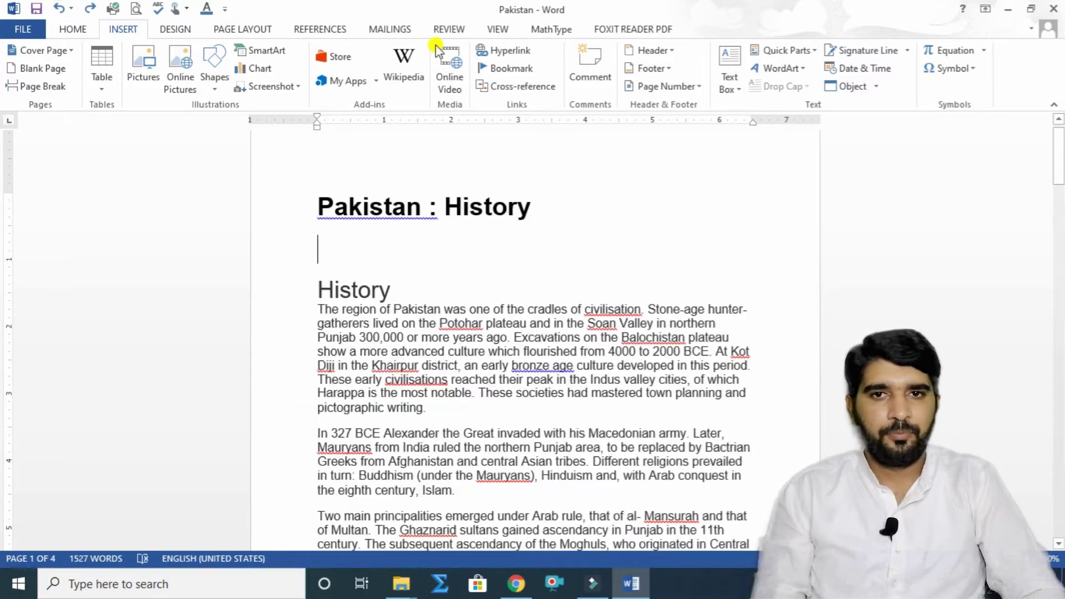
click(817, 52)
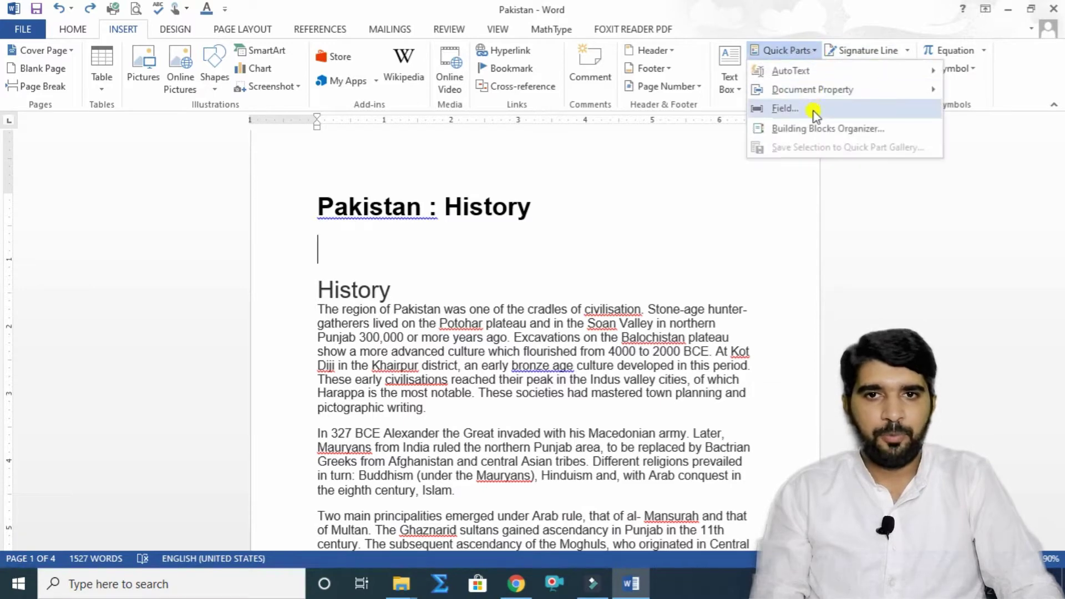
click(815, 127)
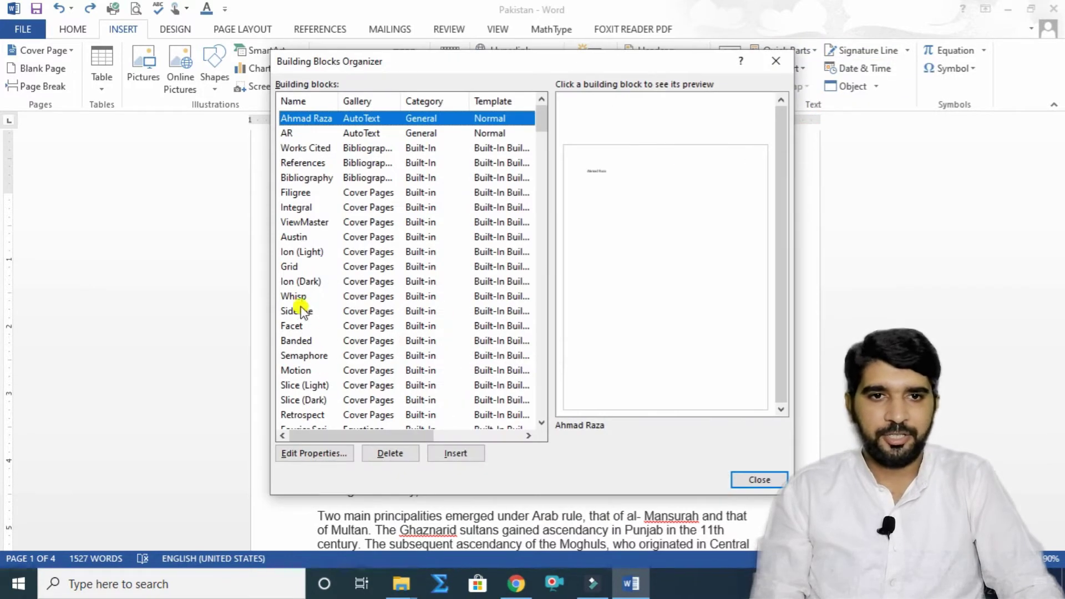
click(303, 312)
click(299, 337)
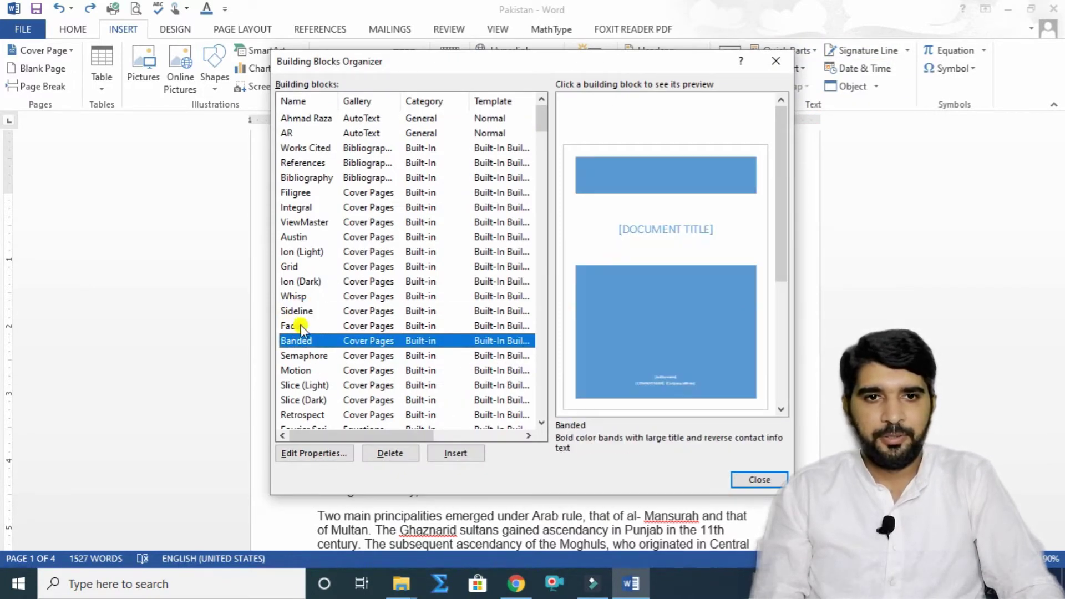
click(300, 324)
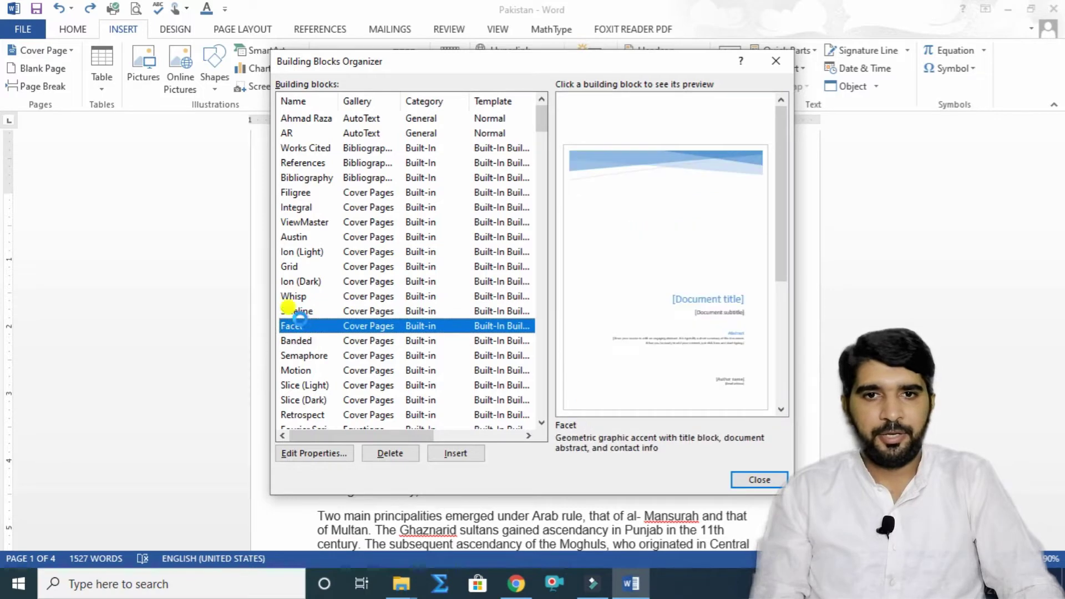
click(298, 355)
click(299, 340)
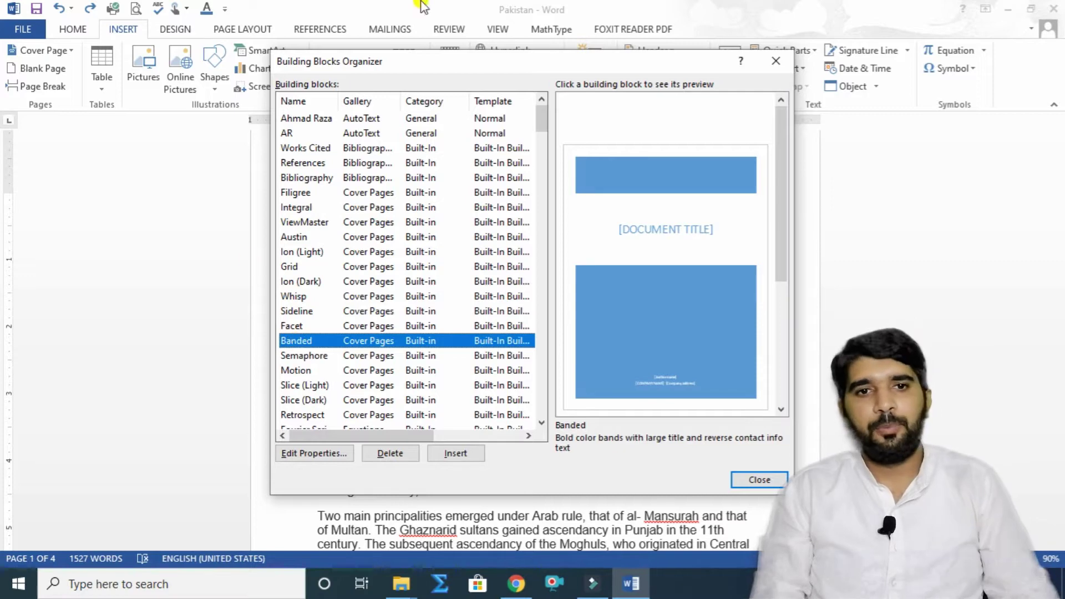
click(776, 63)
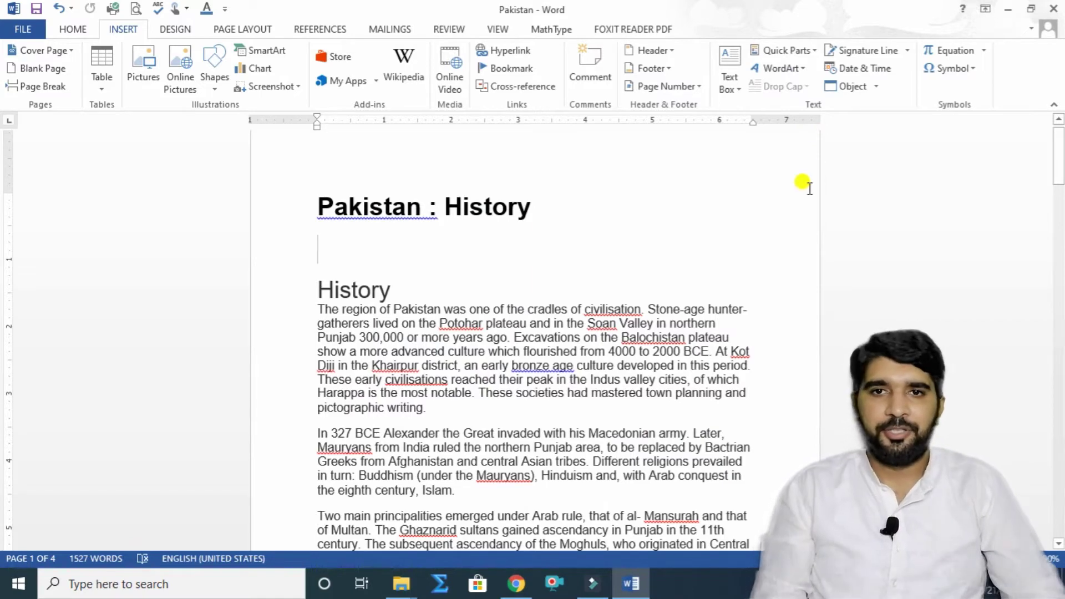
click(815, 52)
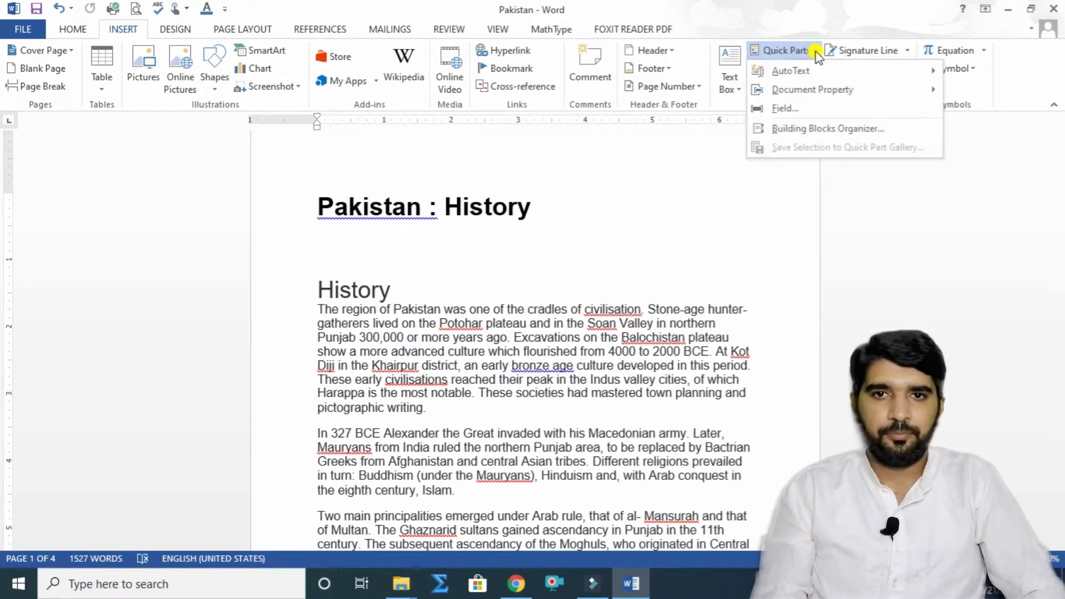
click(815, 52)
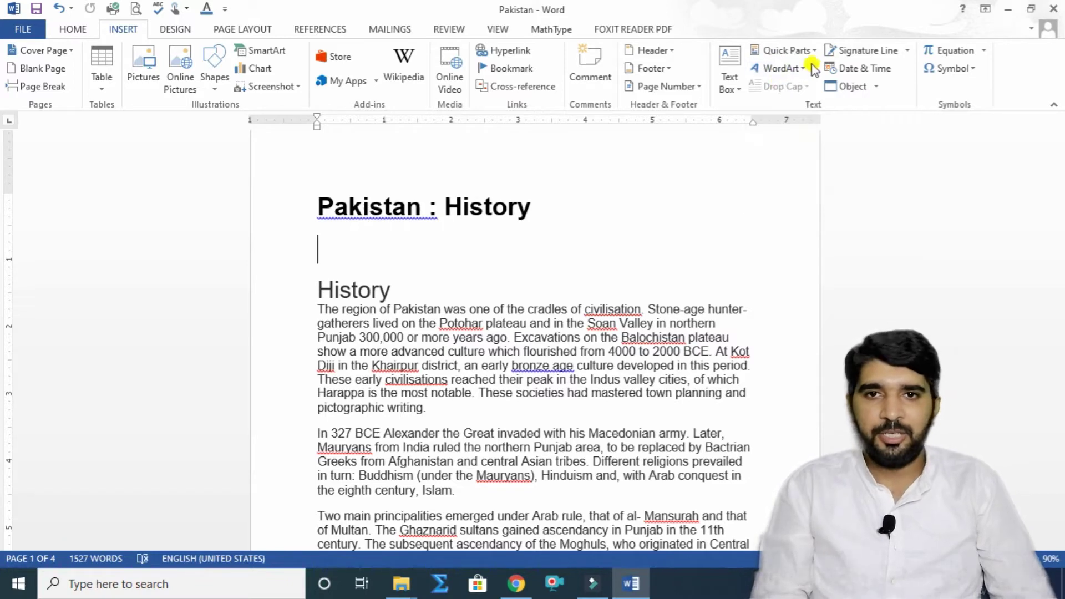
Step: Insert a shadowed WordArt, replace its placeholder with 'Pakistan' from the title, and drag it beside the title
click(805, 70)
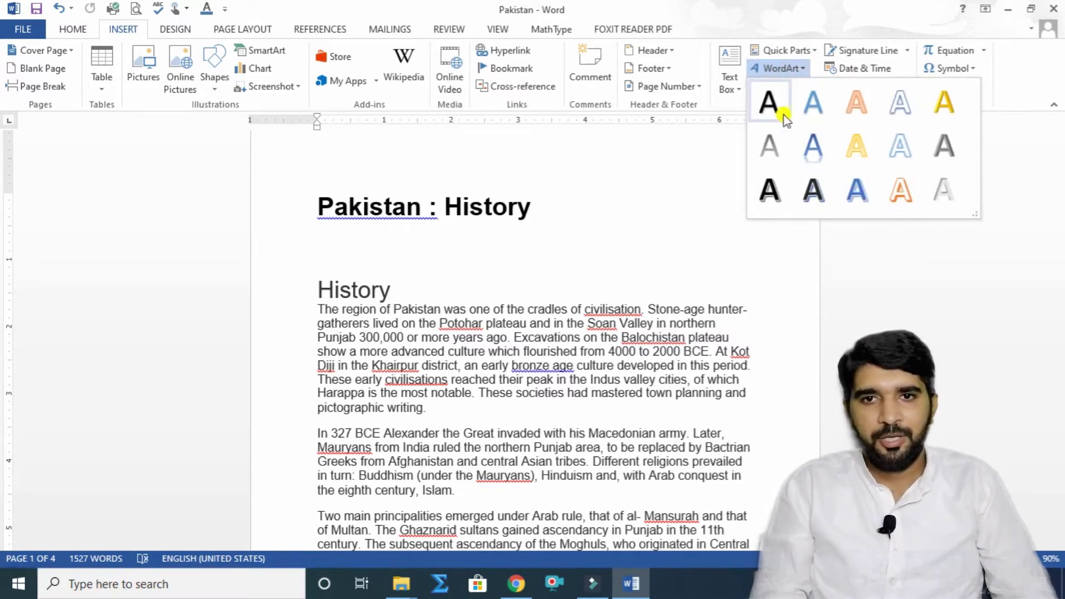
click(814, 190)
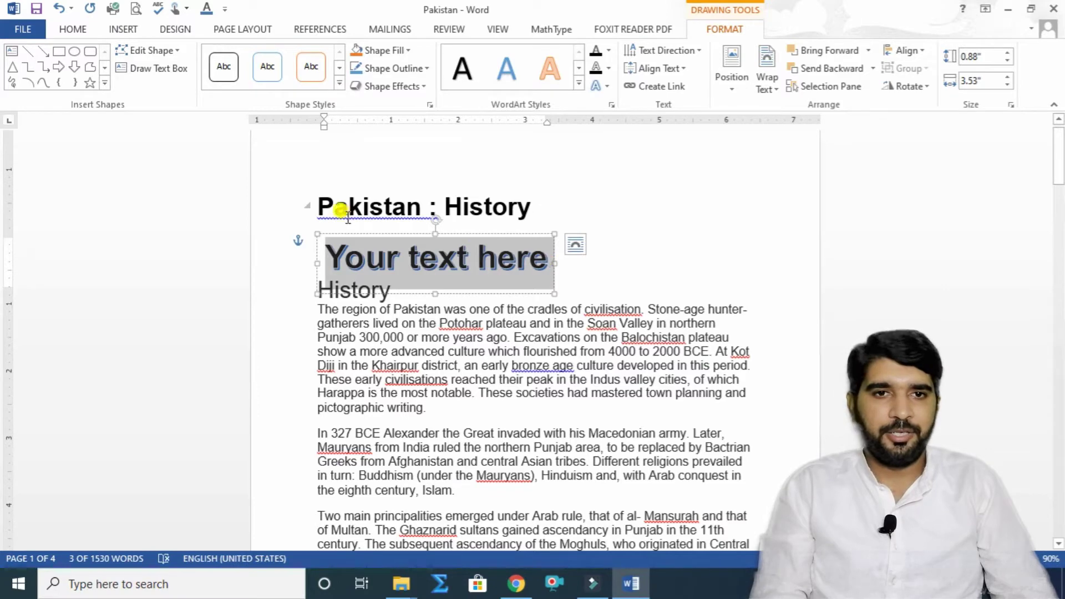
drag(315, 198, 414, 198)
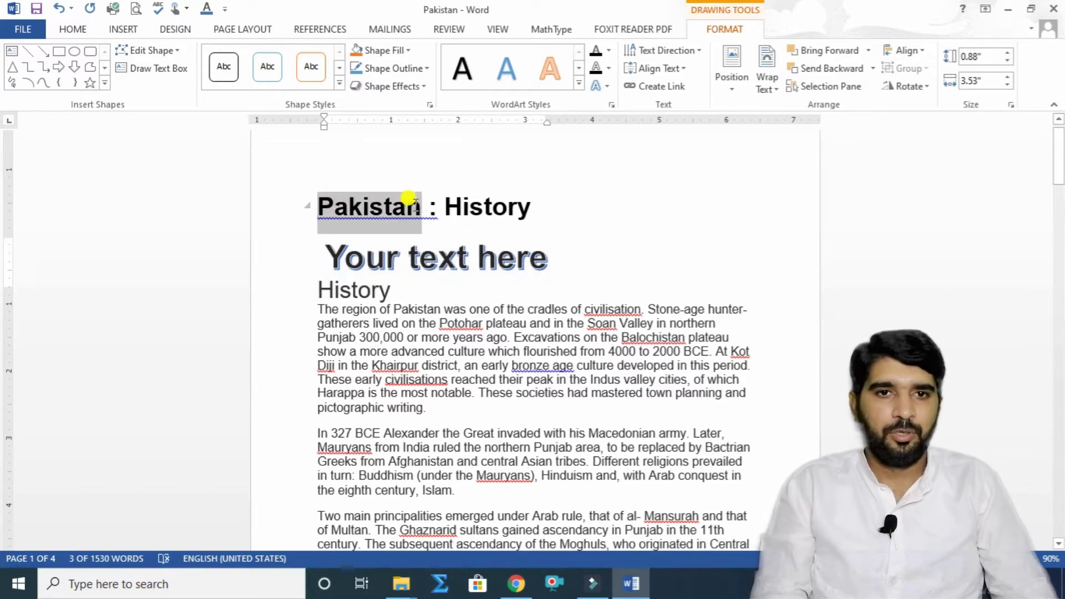
right_click(422, 220)
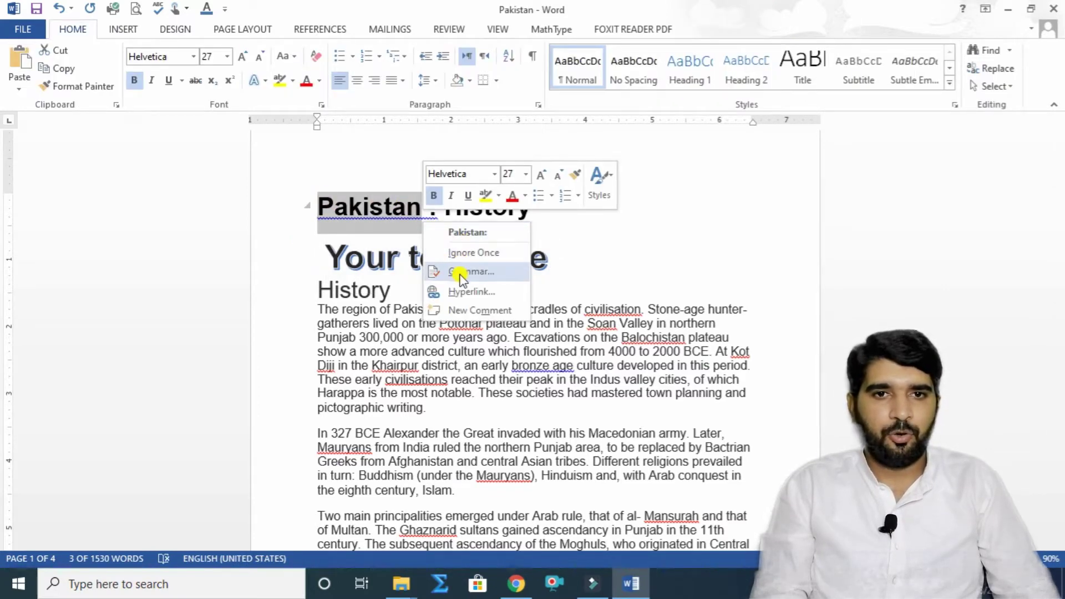
click(358, 200)
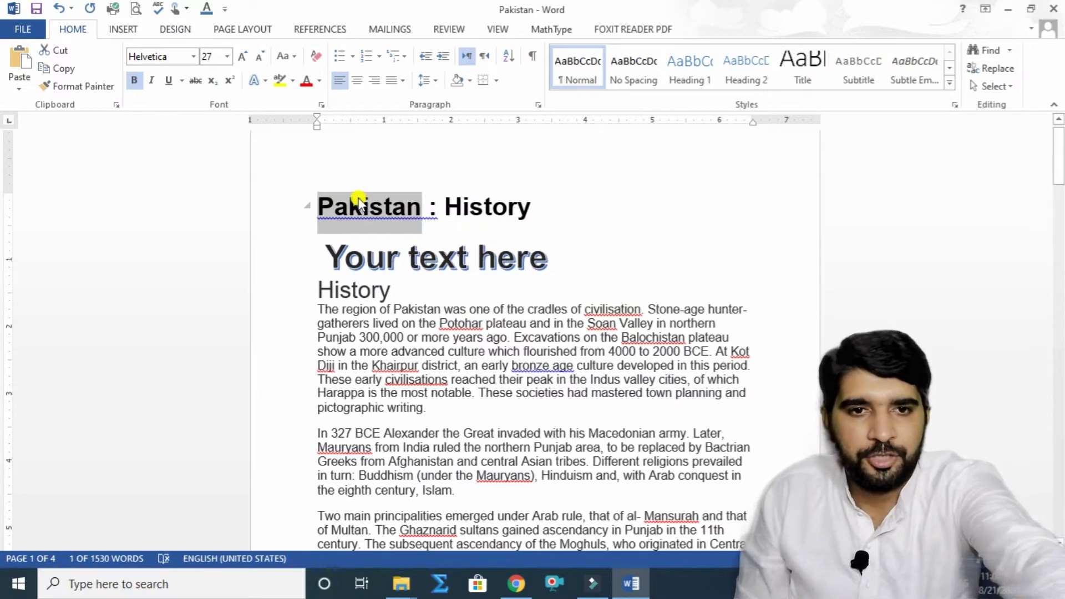
drag(505, 251, 332, 244)
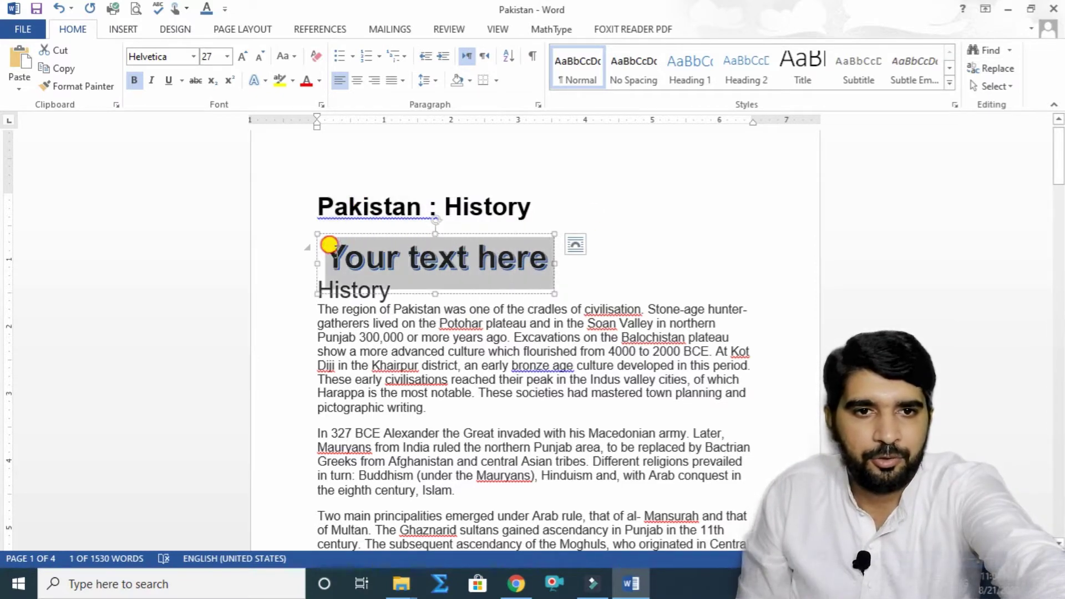
text(Pakistan)
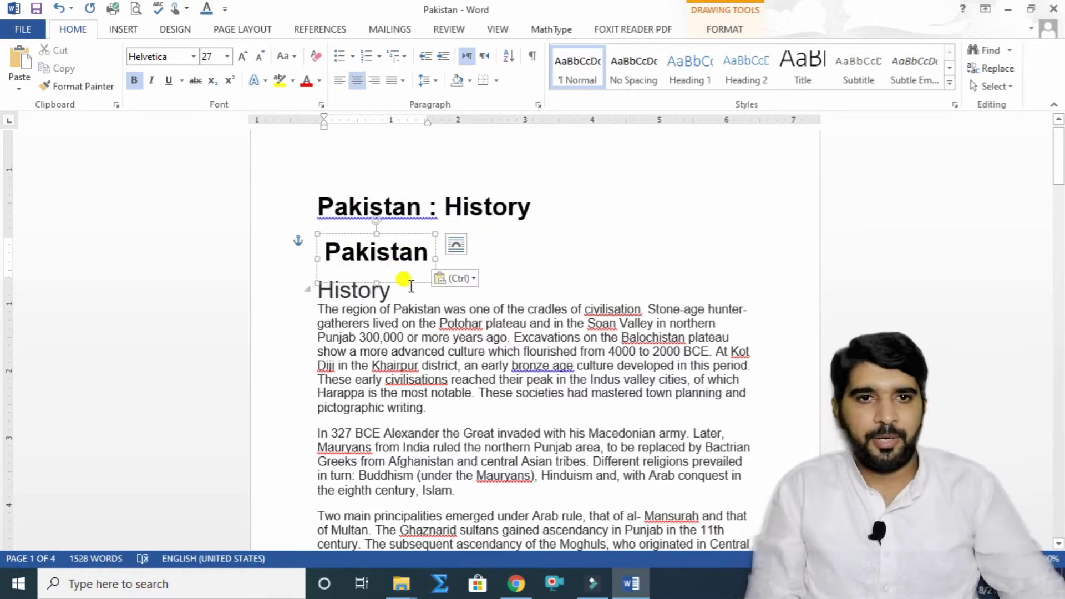
drag(410, 284, 579, 228)
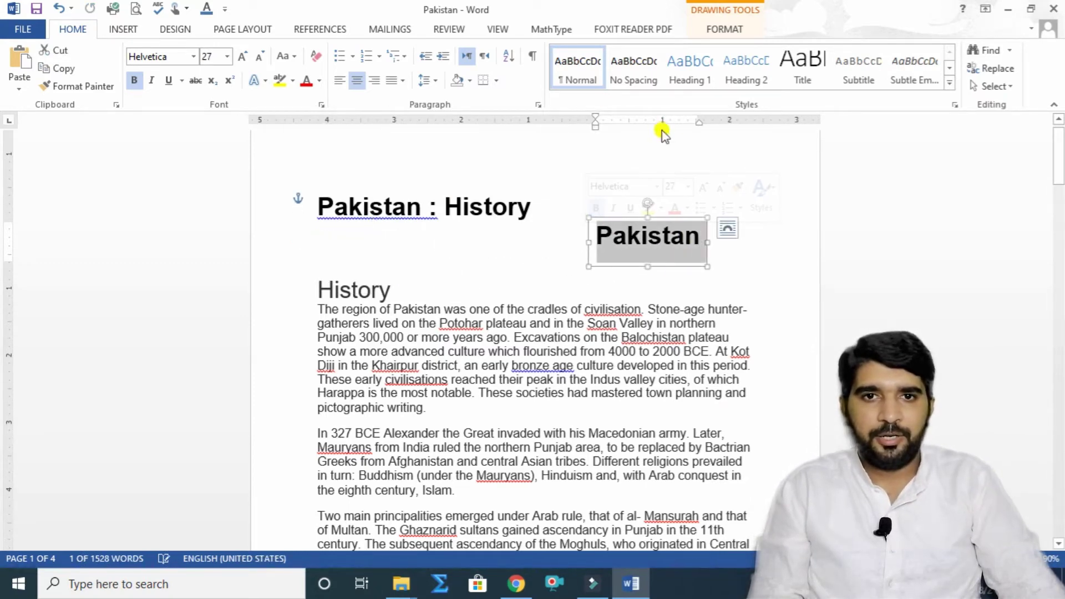
Step: Insert a shadowed-style Pakistan WordArt and move it beside the History heading
click(123, 31)
click(780, 69)
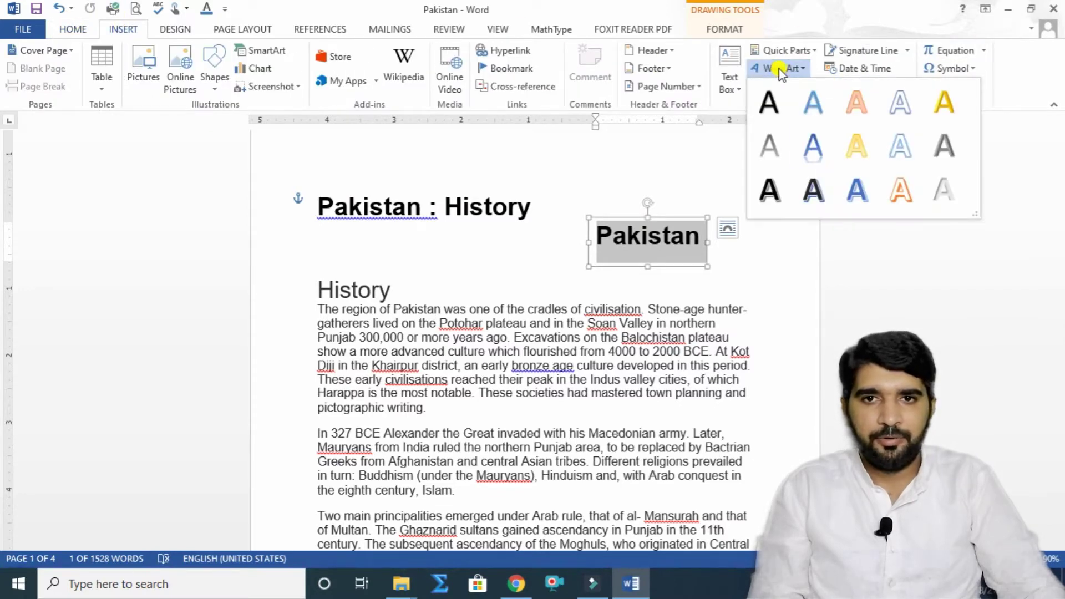
click(811, 192)
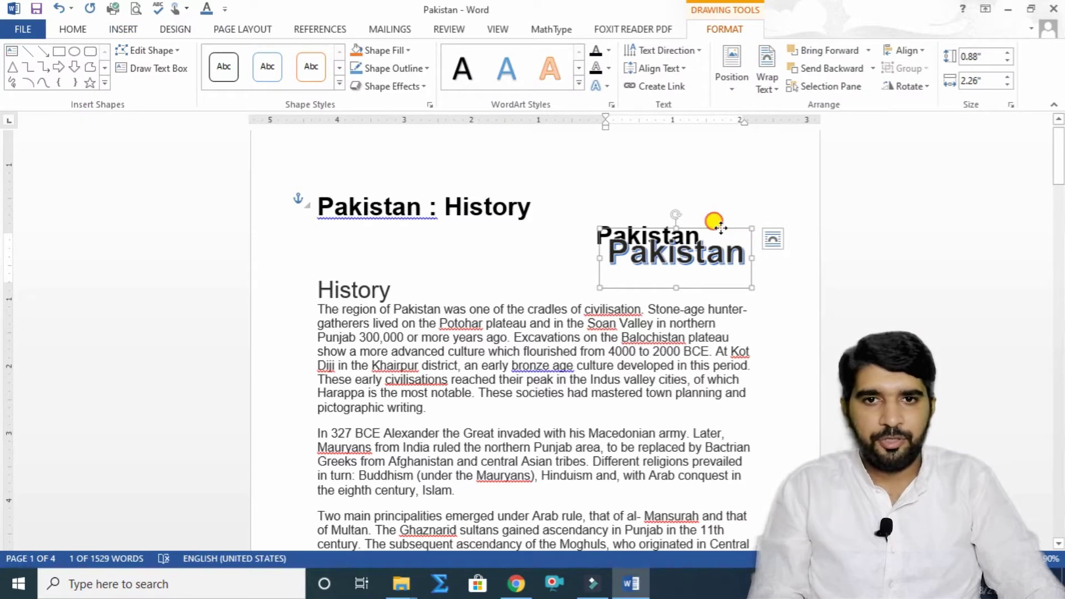
drag(720, 228, 574, 254)
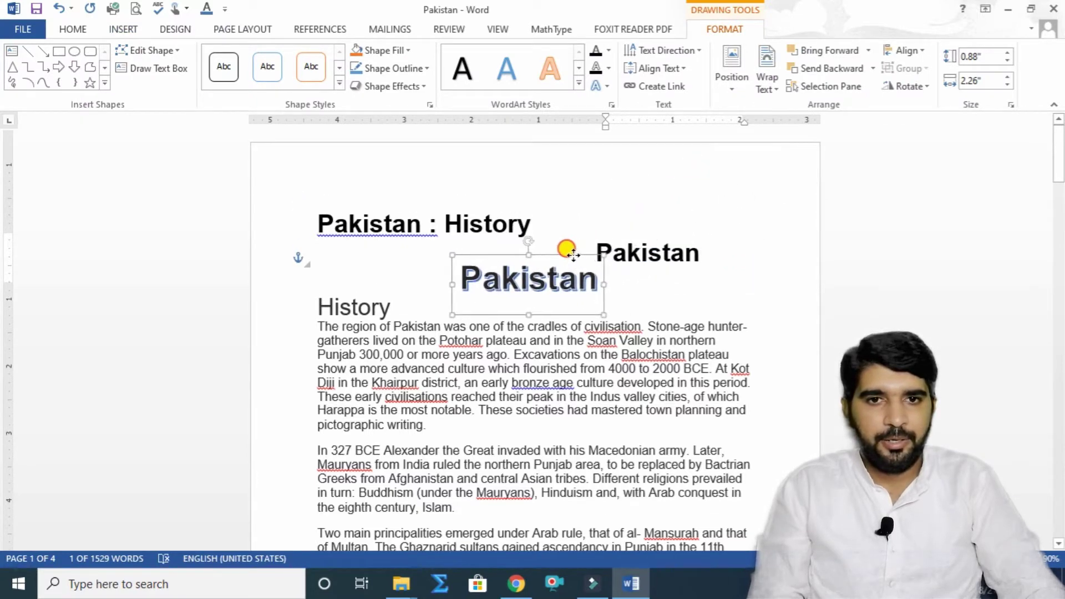
Step: Delete the plain Pakistan box and move the shadowed WordArt up beside the title
click(633, 240)
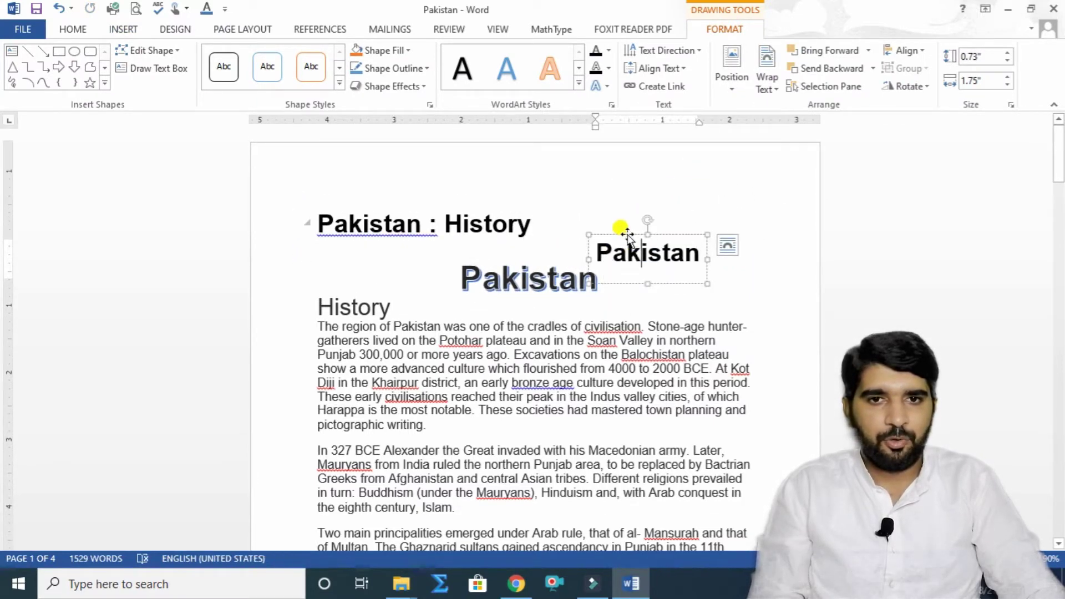
click(628, 234)
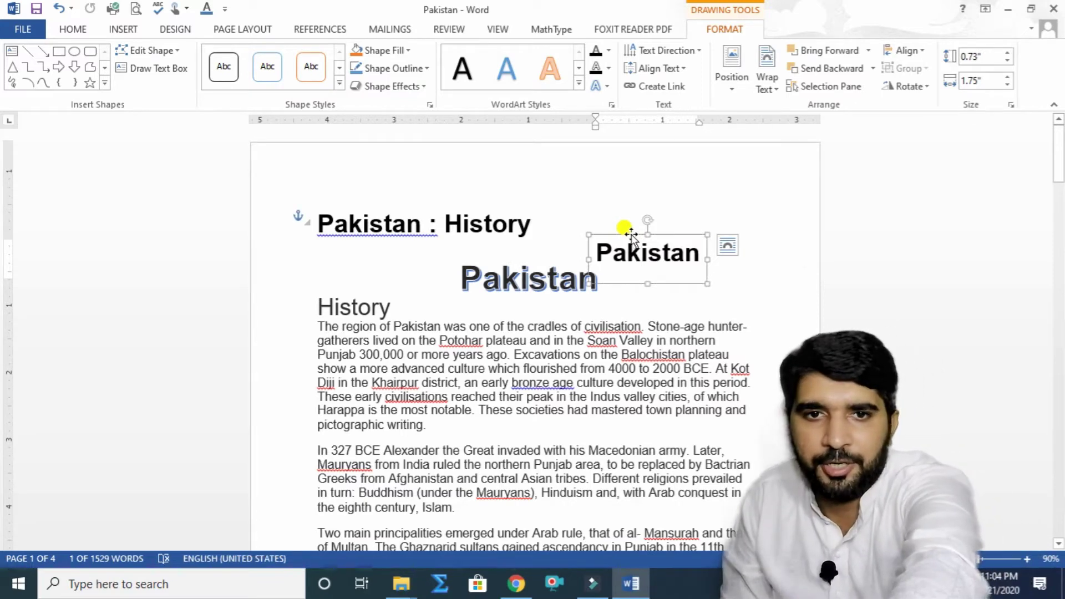
key(Delete)
click(552, 275)
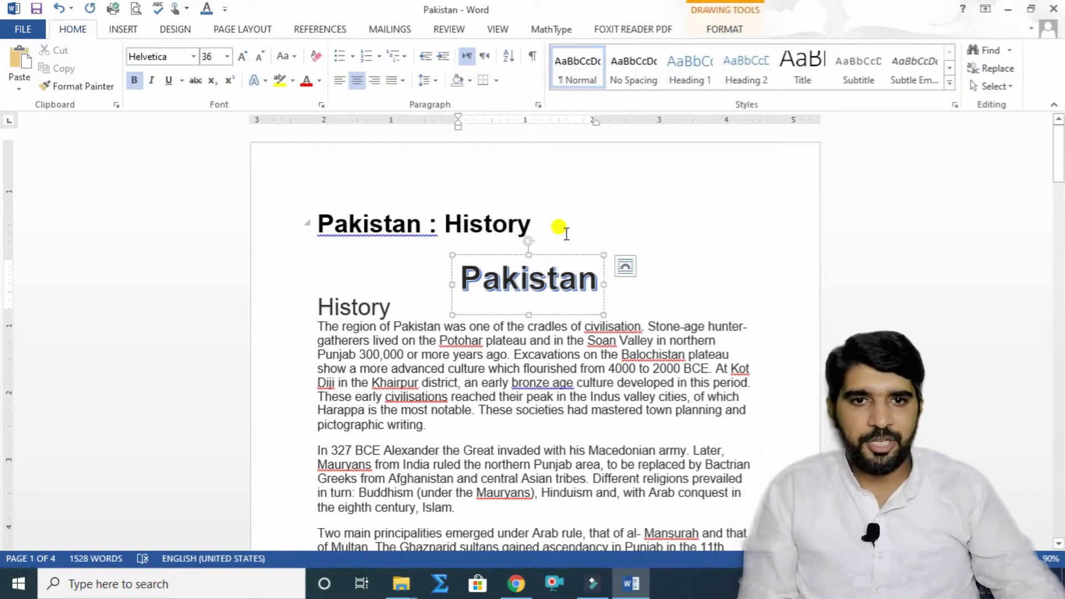
drag(566, 252, 673, 215)
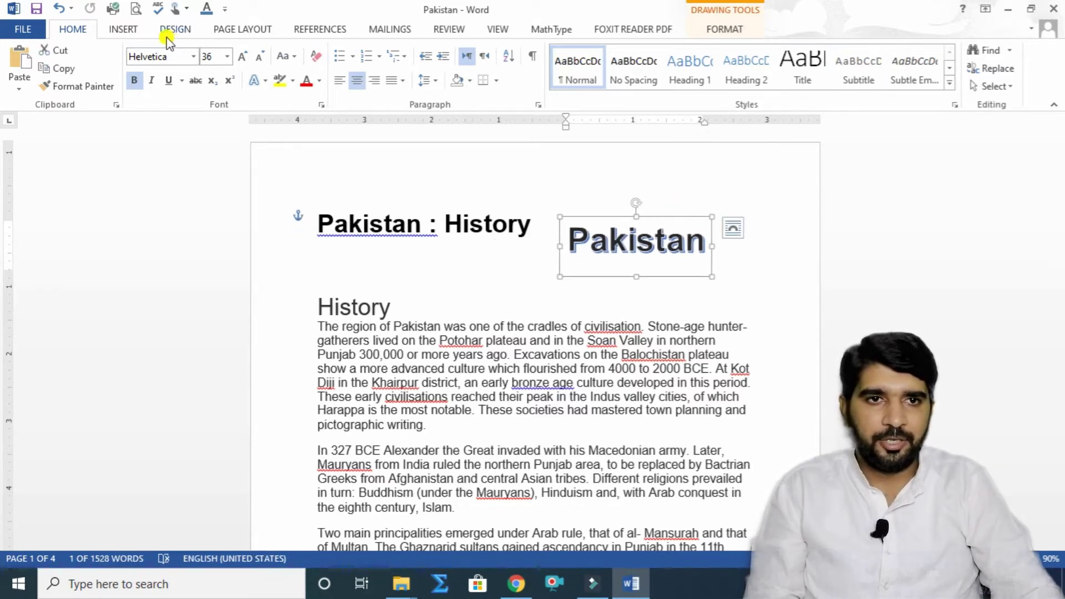
click(106, 31)
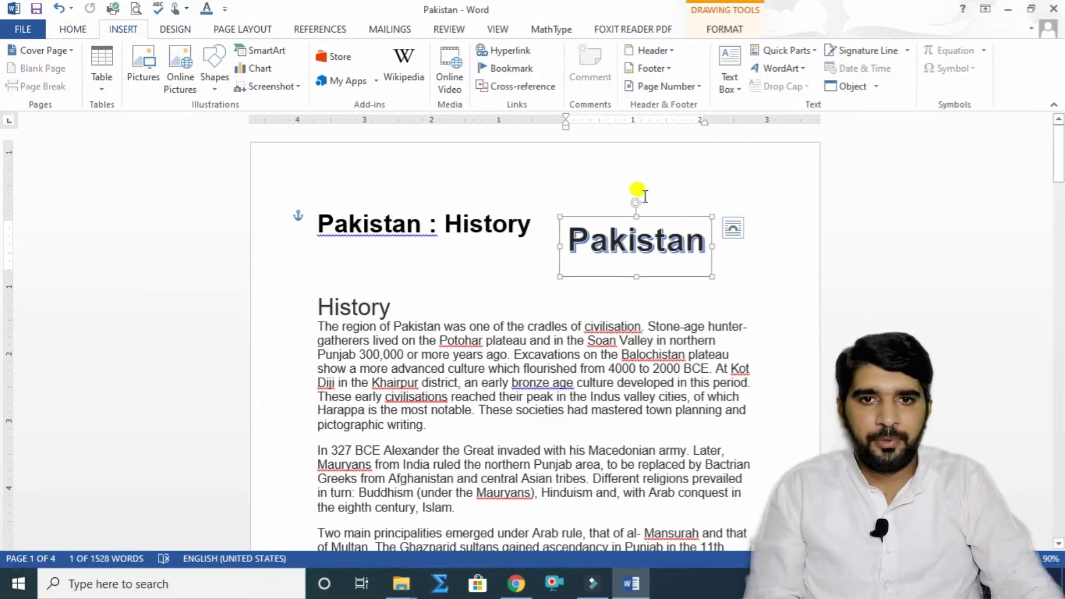
click(805, 69)
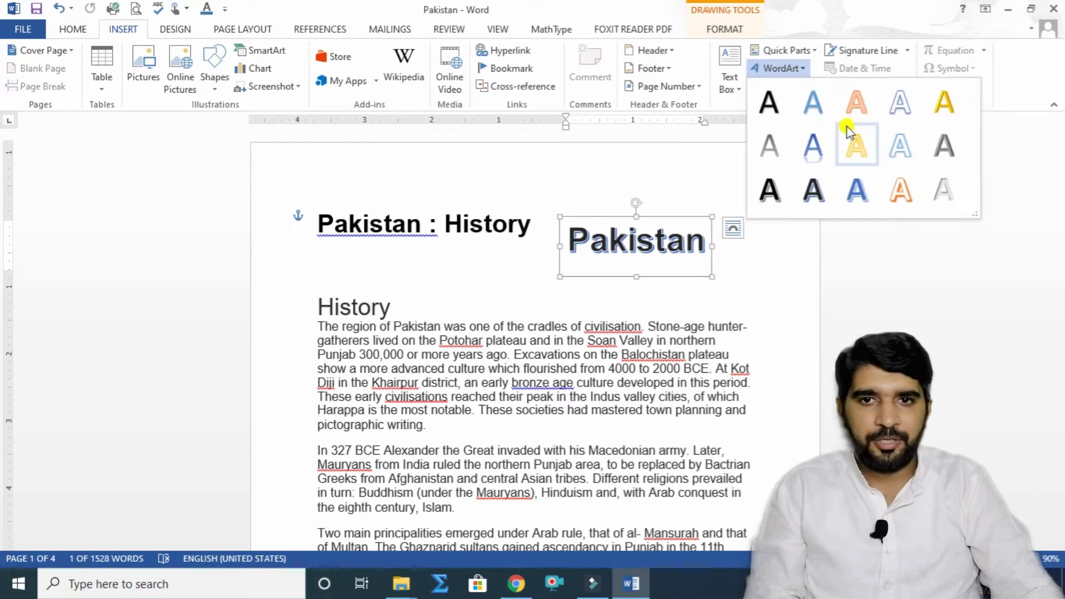
click(863, 156)
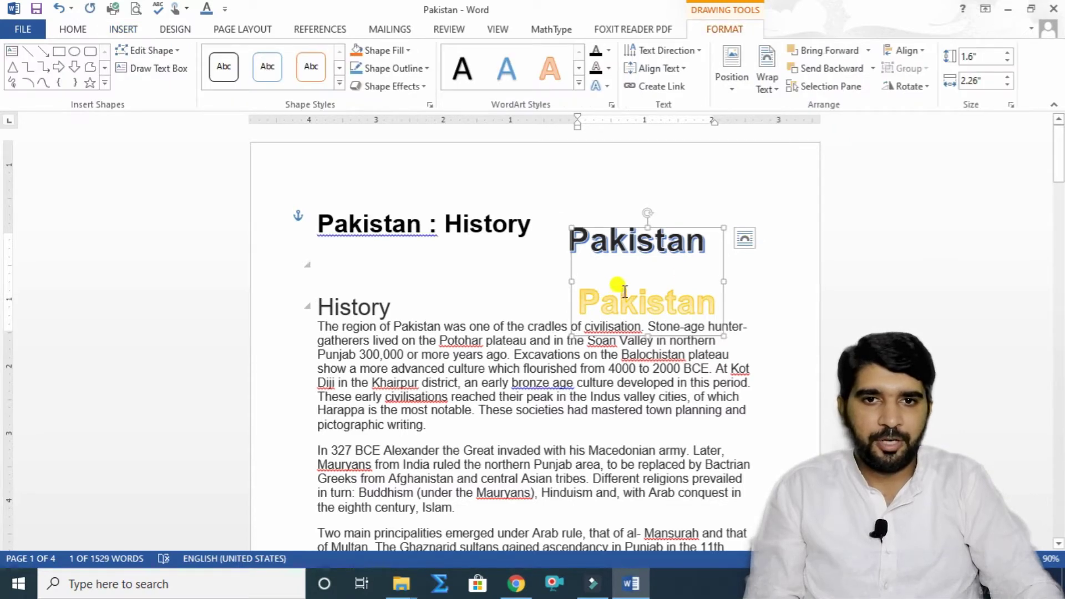
drag(715, 299, 601, 294)
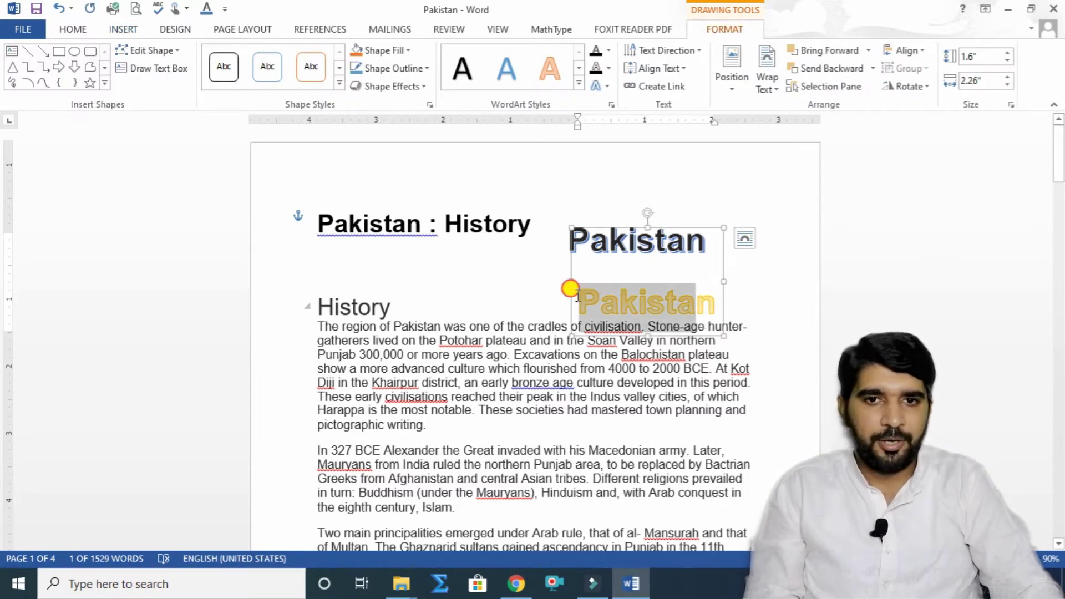
drag(719, 298, 583, 297)
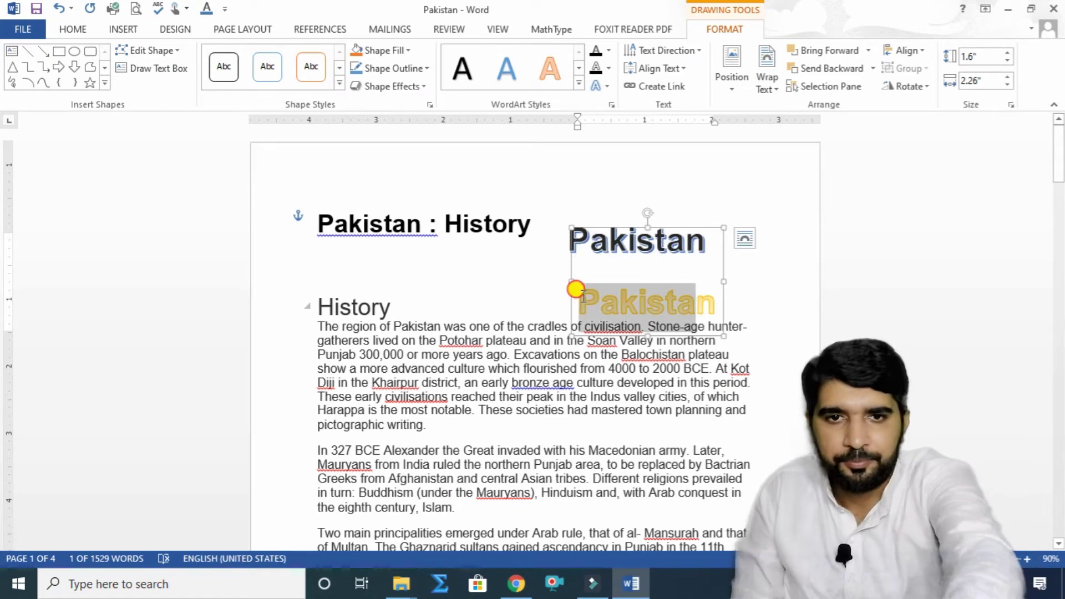
key(BackSpace)
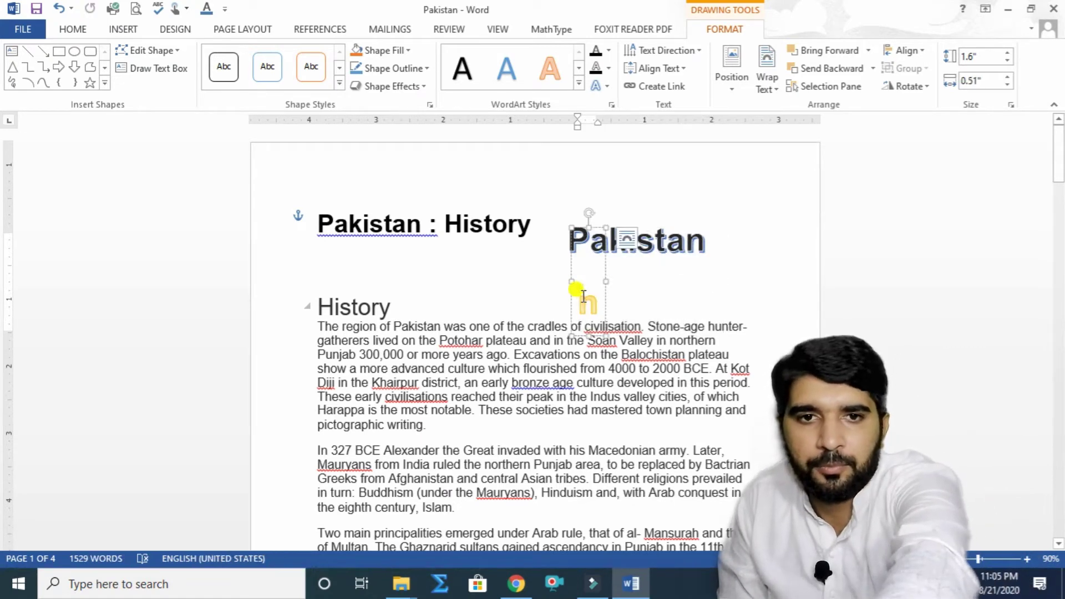
drag(574, 299, 562, 295)
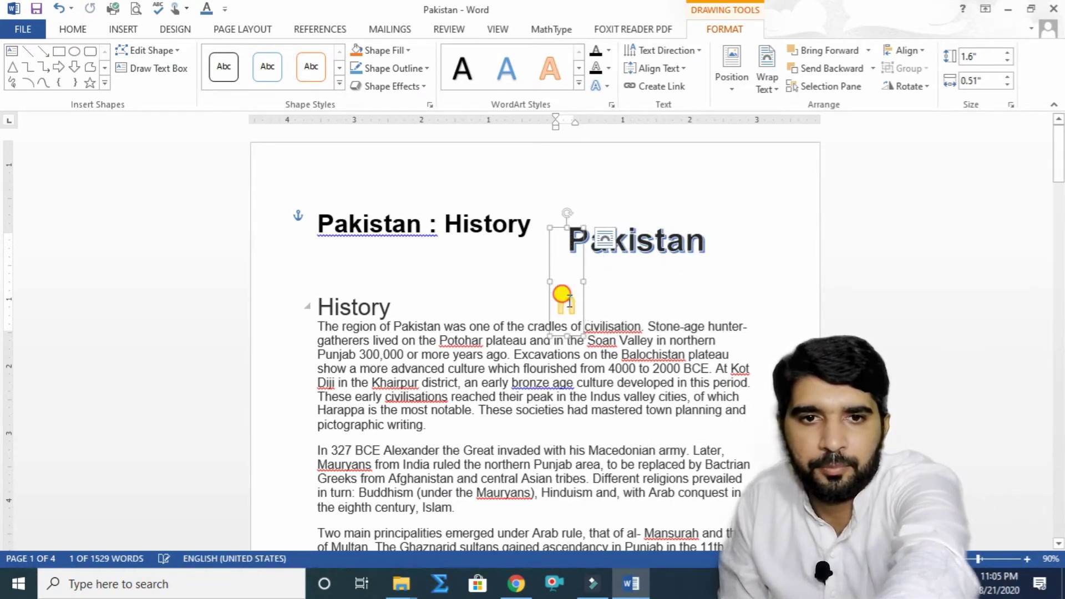
click(583, 288)
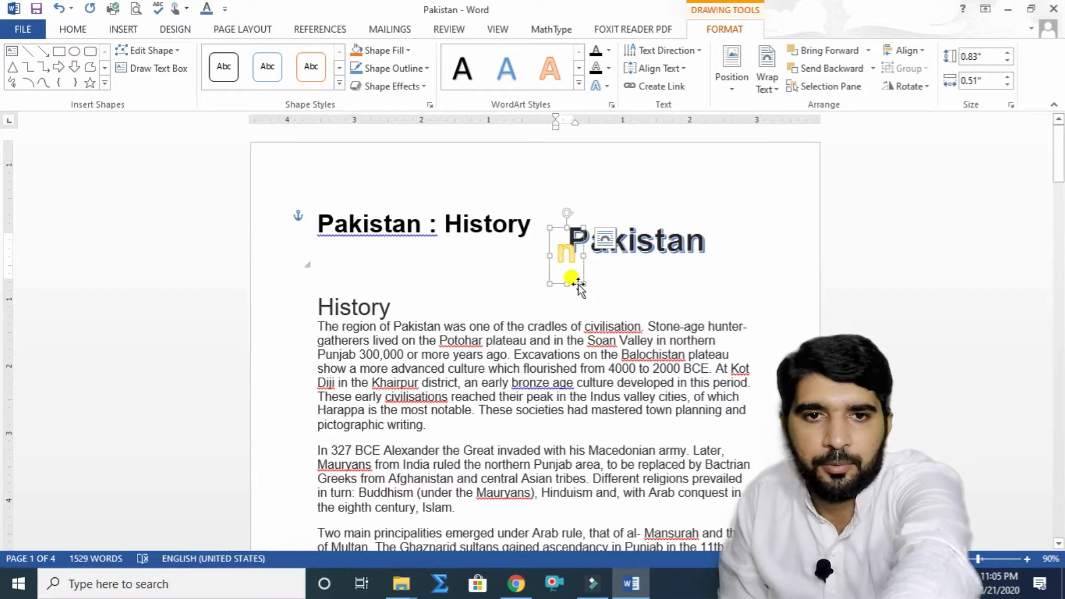
key(Delete)
mouse_move(567, 227)
mouse_down()
mouse_move(601, 218)
mouse_move(699, 227)
mouse_up()
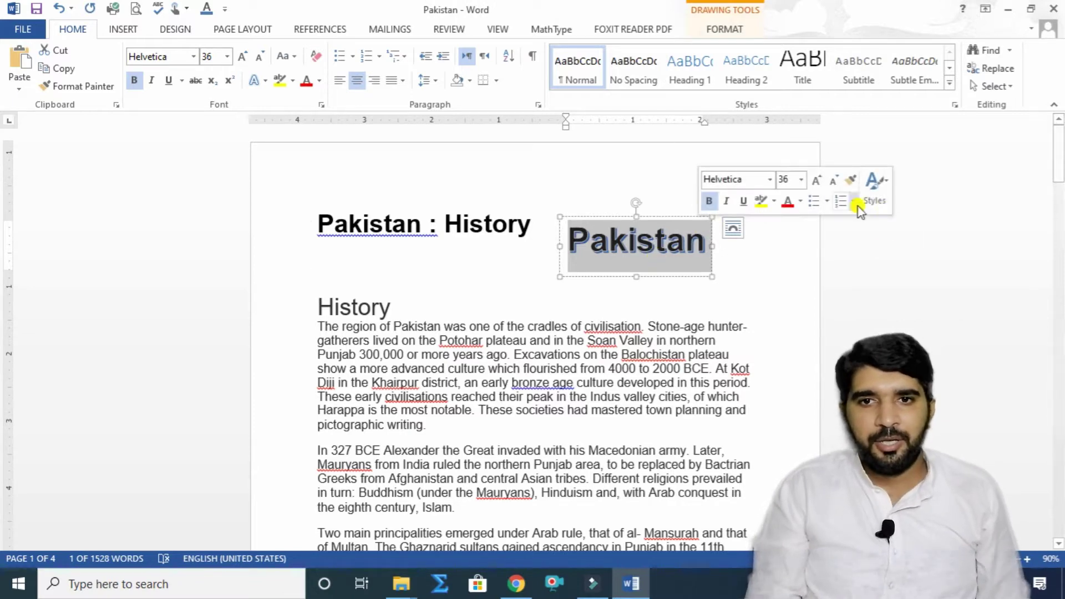
Step: Bring up the Format Shape text fill settings for the Pakistan WordArt via Font Color's More Gradients
click(871, 202)
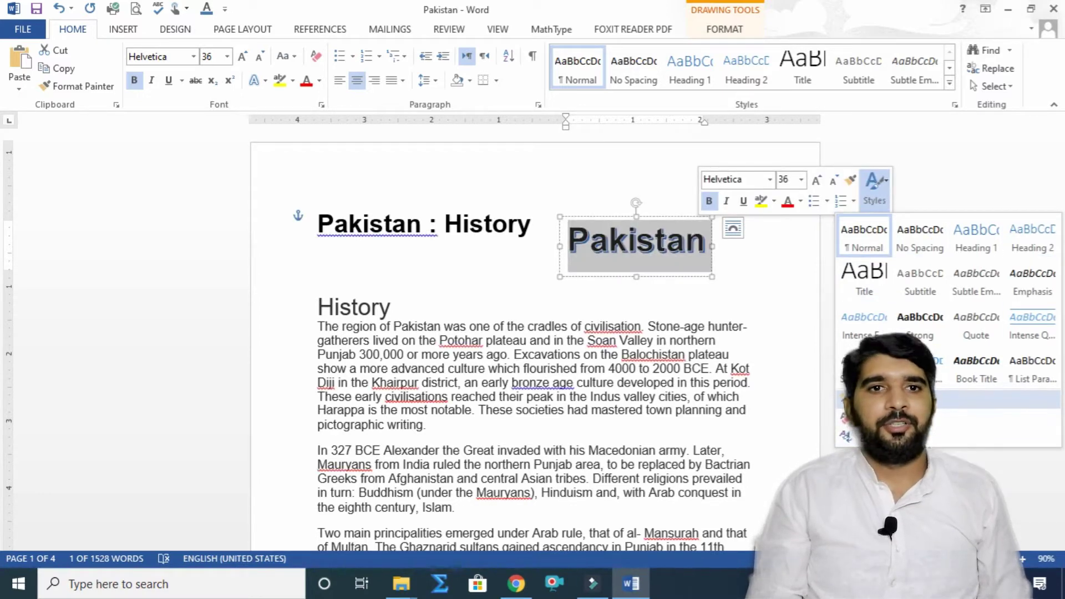
click(318, 82)
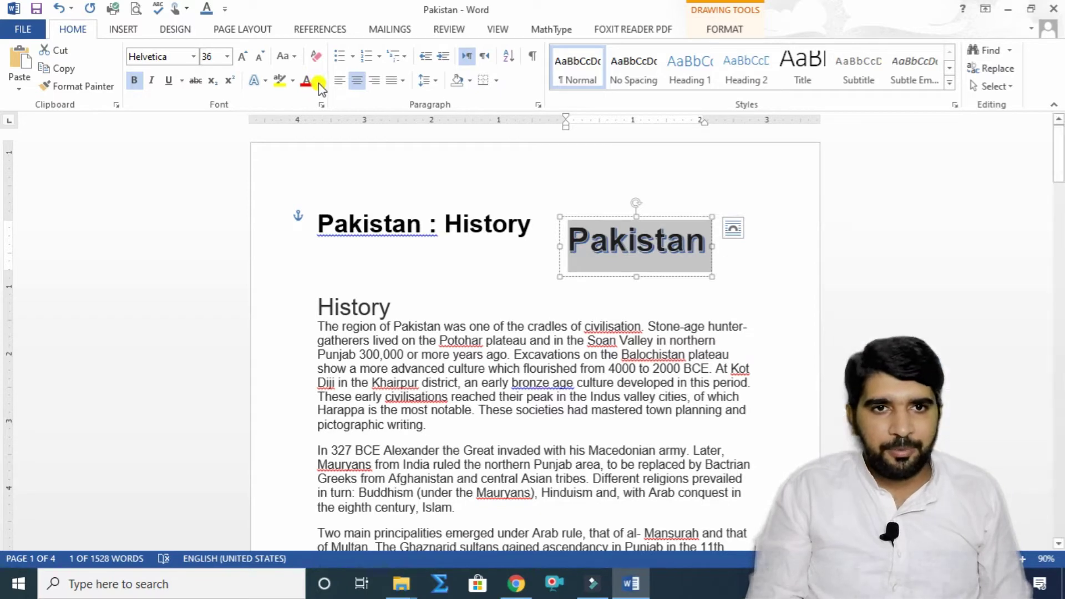
click(318, 83)
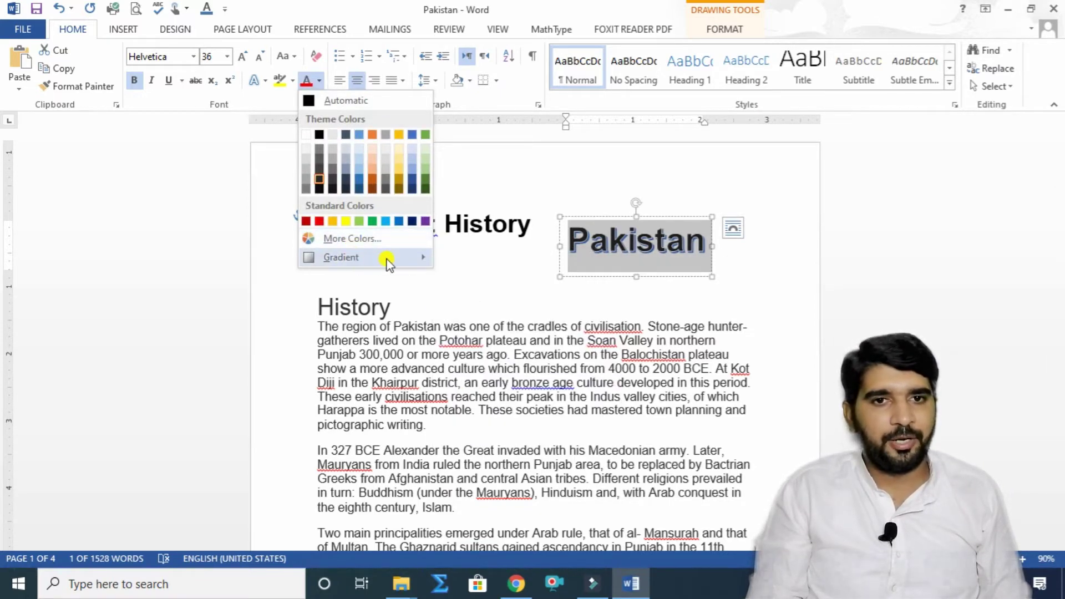
mouse_move(387, 258)
click(499, 433)
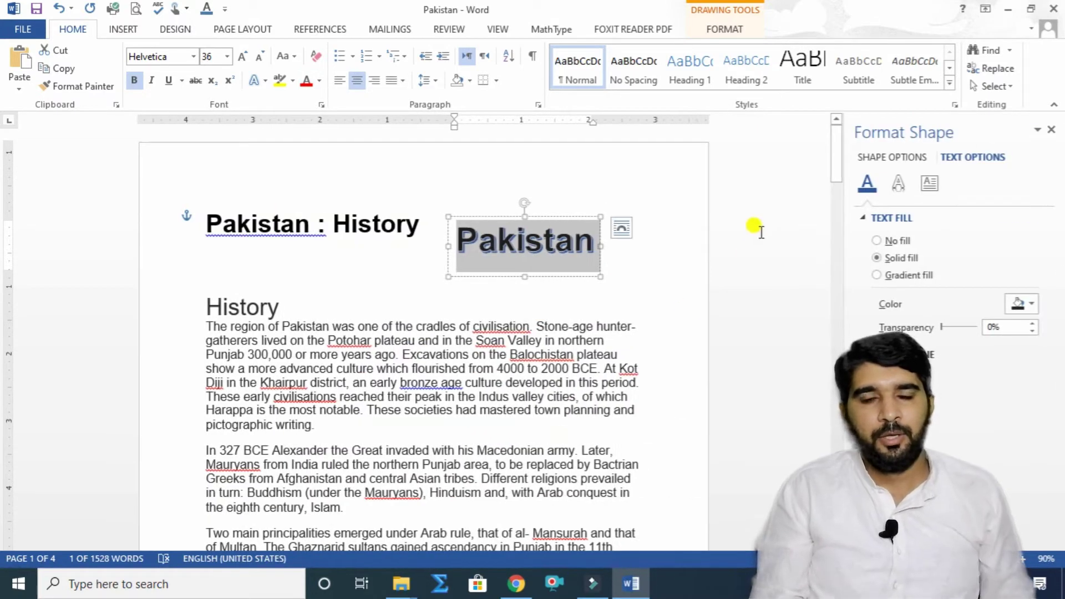
Step: Give the Pakistan WordArt's shadow a new colour and a slightly smaller size
click(898, 184)
click(894, 219)
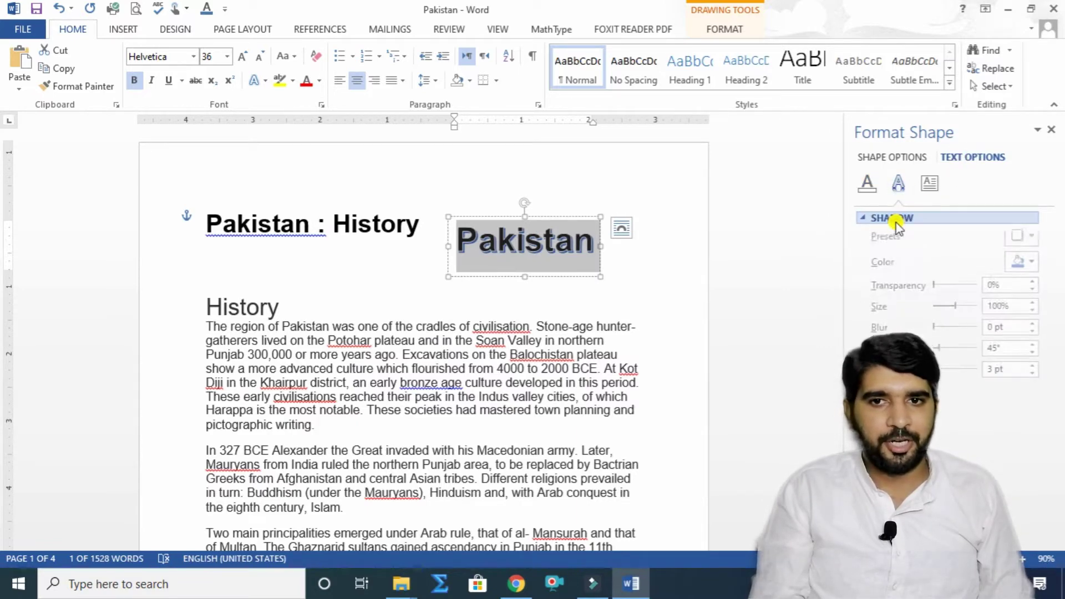
click(1023, 266)
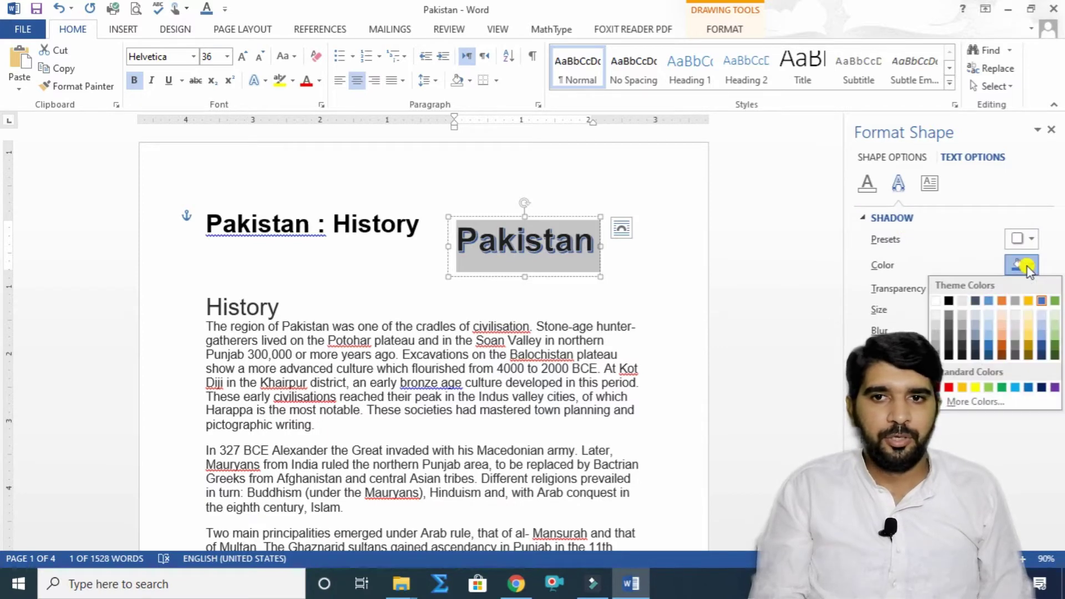
click(950, 334)
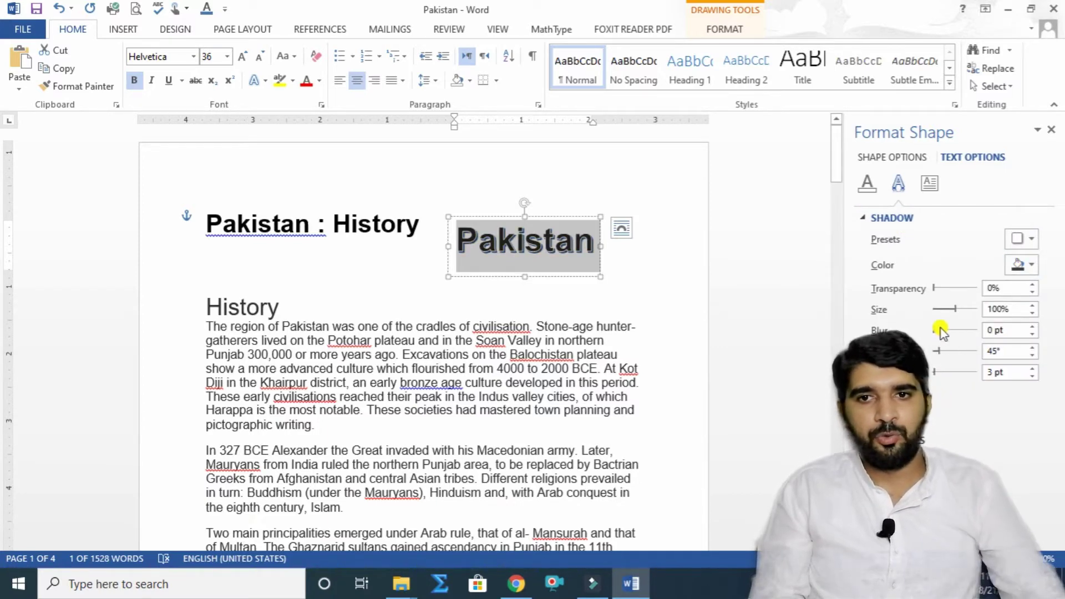
mouse_move(954, 308)
mouse_down()
mouse_move(915, 311)
mouse_move(970, 310)
mouse_move(954, 312)
mouse_up()
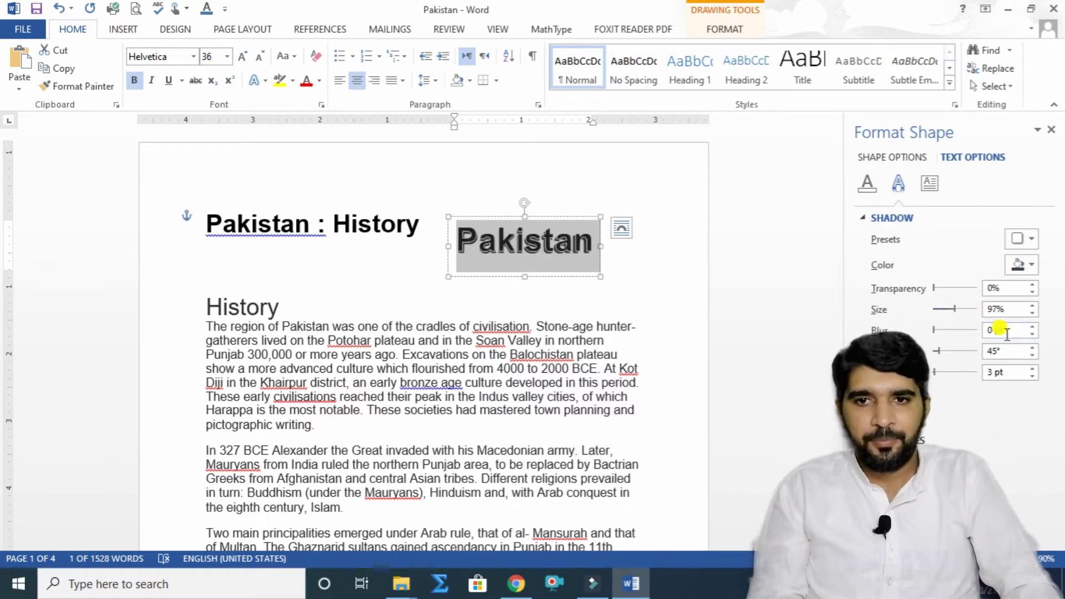
Step: Add a reflection under the text at 74% transparency, 60% size and 0.5 pt blur
click(883, 221)
click(891, 238)
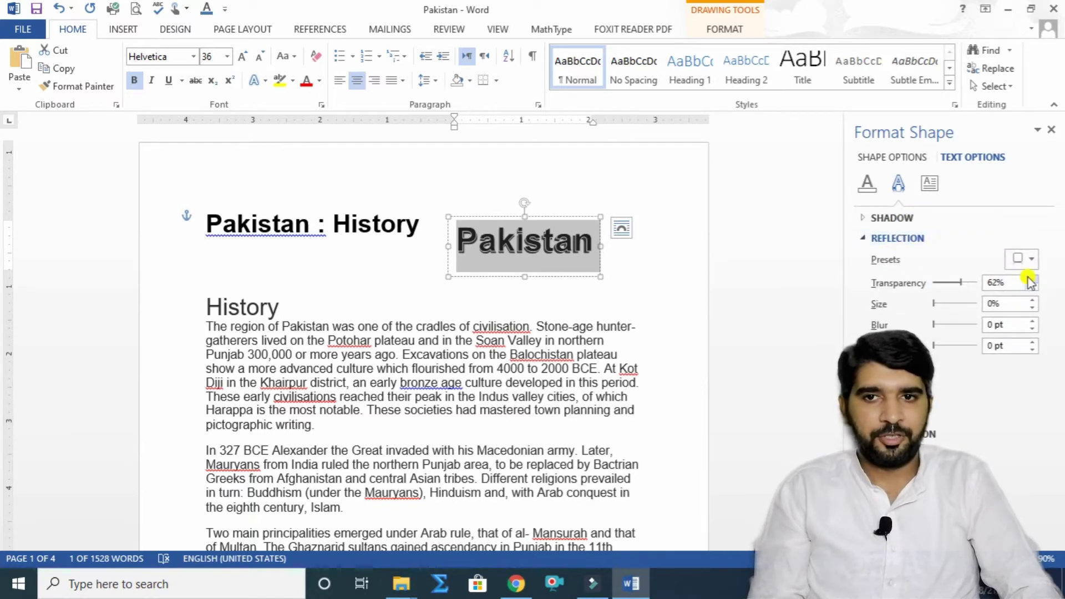
click(1030, 260)
click(986, 438)
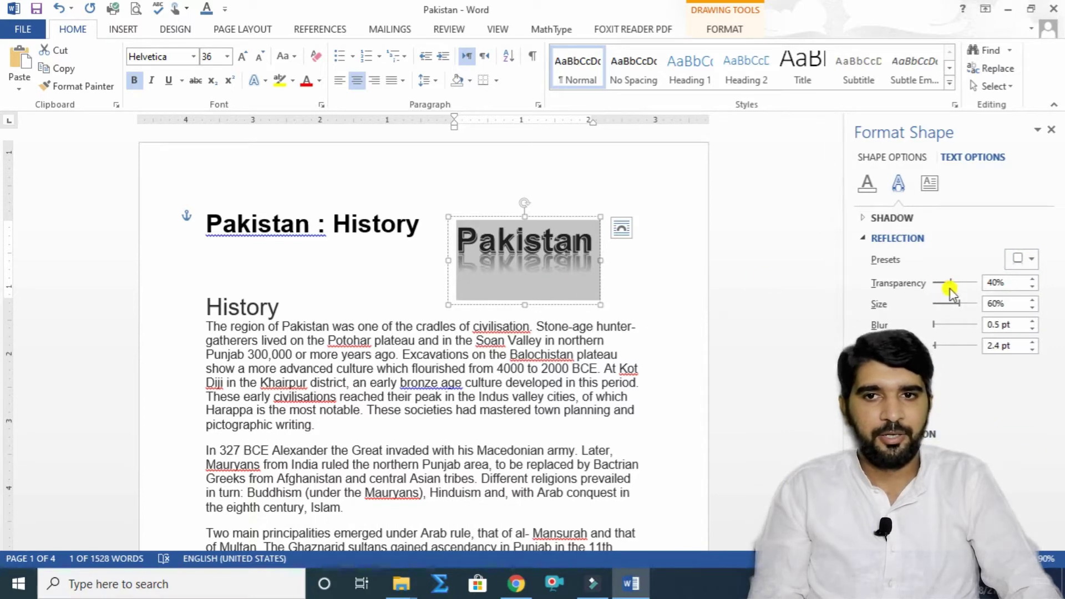
mouse_move(952, 285)
mouse_down()
mouse_move(975, 282)
mouse_move(941, 285)
mouse_move(975, 284)
mouse_move(966, 284)
mouse_up()
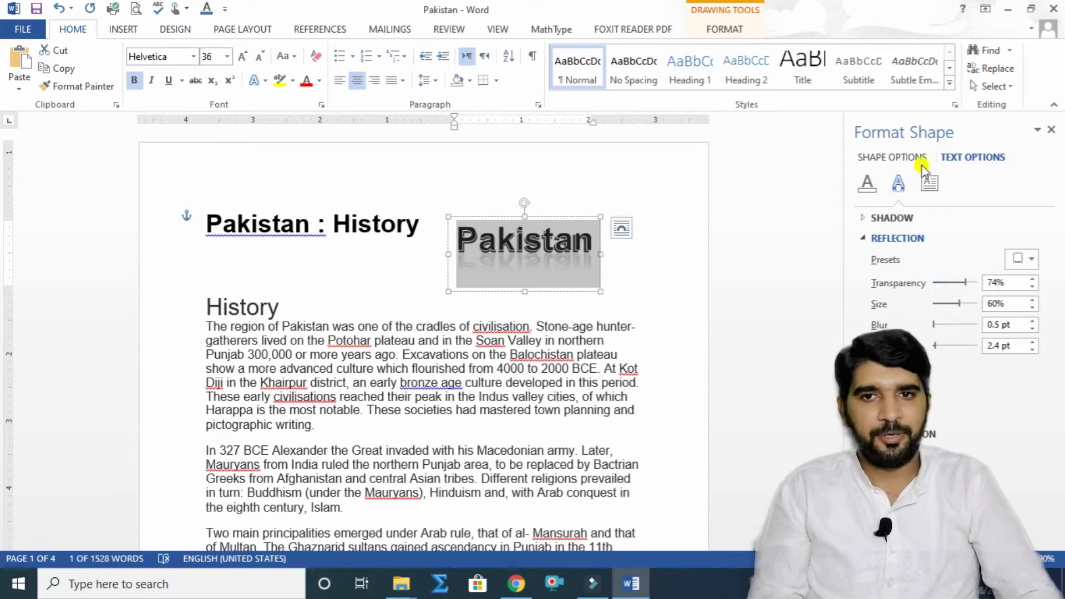
Step: Surround the Pakistan WordArt text with a 12 pt yellow glow
click(897, 239)
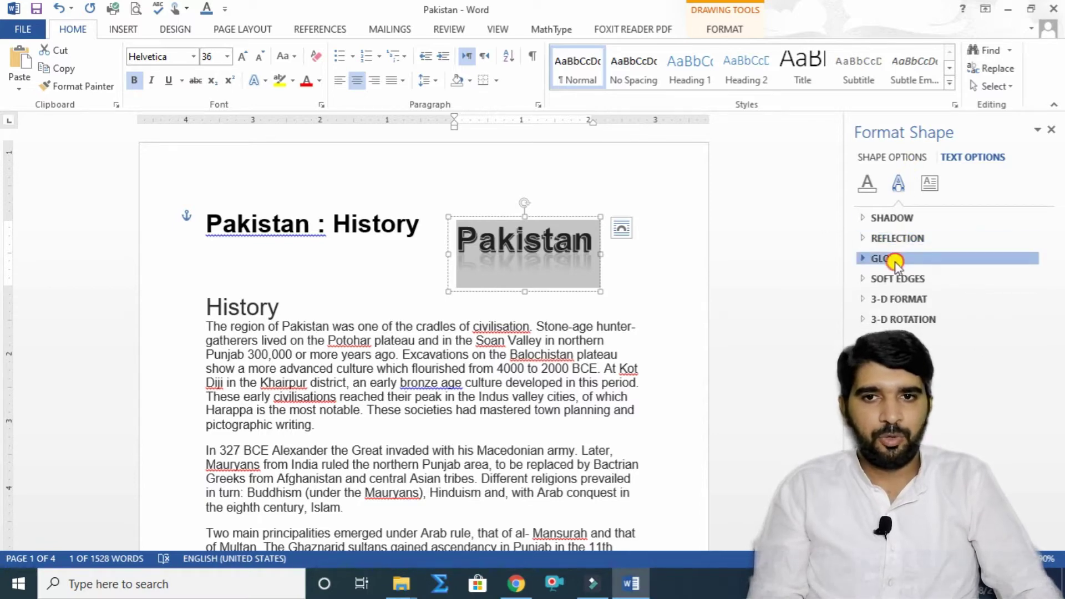
click(892, 259)
click(1032, 305)
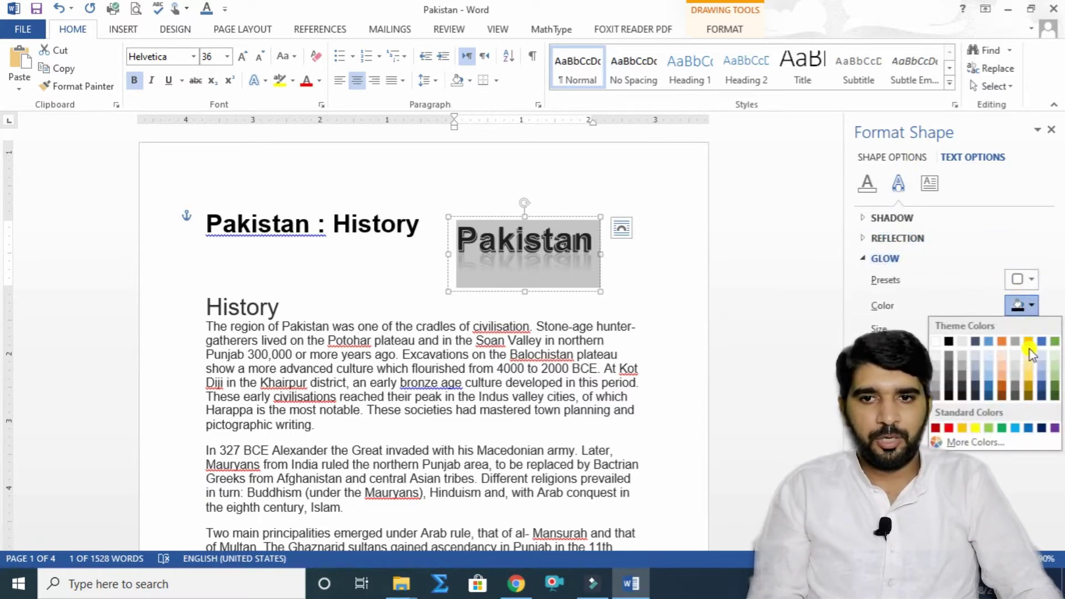
click(975, 427)
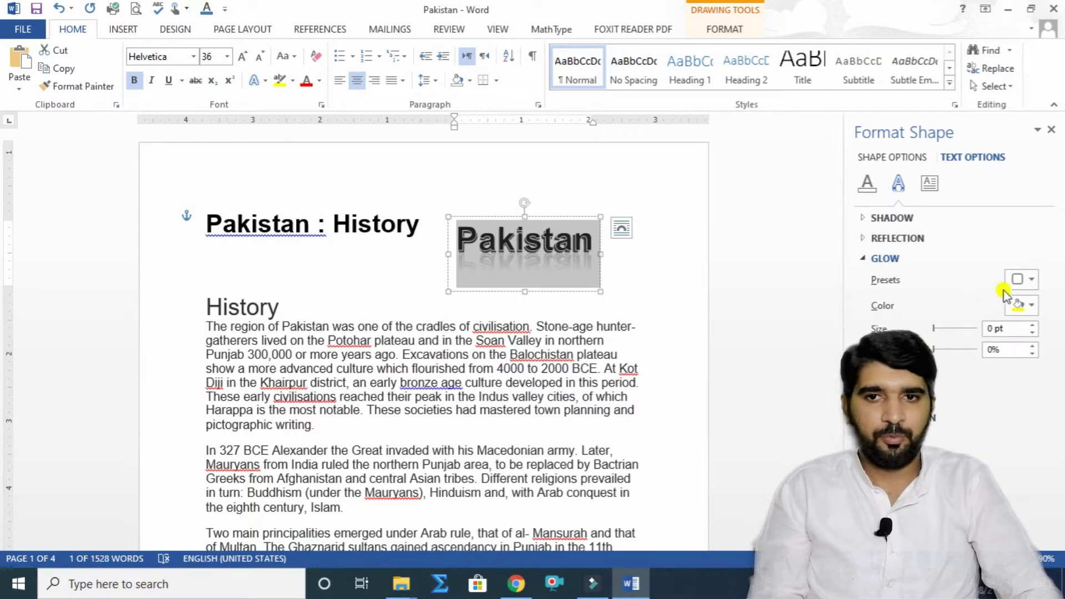
mouse_move(936, 330)
mouse_down()
mouse_move(962, 329)
mouse_move(936, 329)
mouse_up()
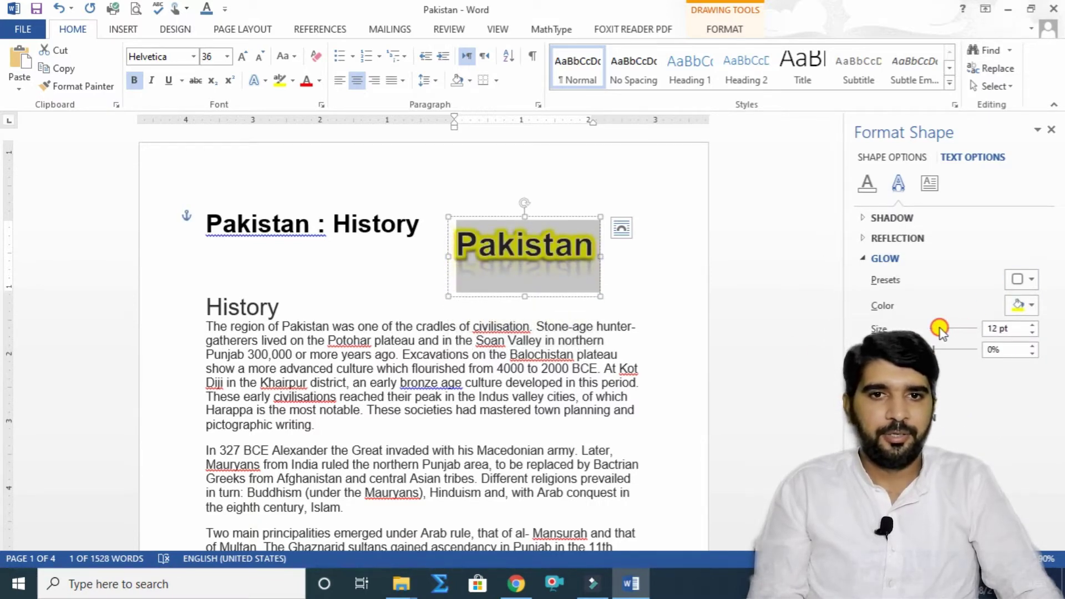
click(218, 272)
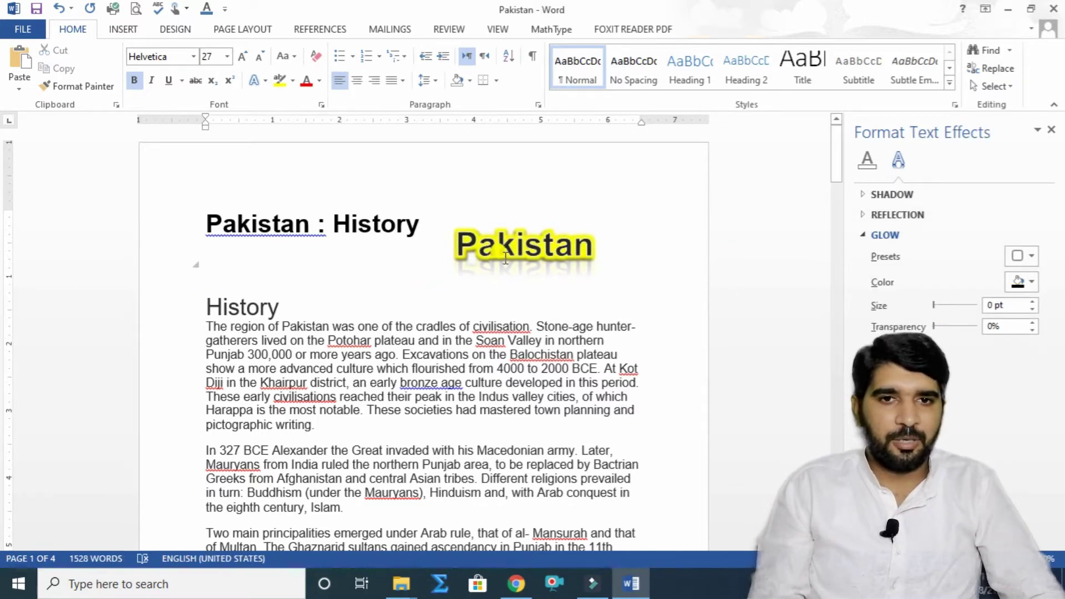
Step: Move the WordArt up level with the title and give its box a solid fill
click(554, 271)
drag(554, 271, 555, 233)
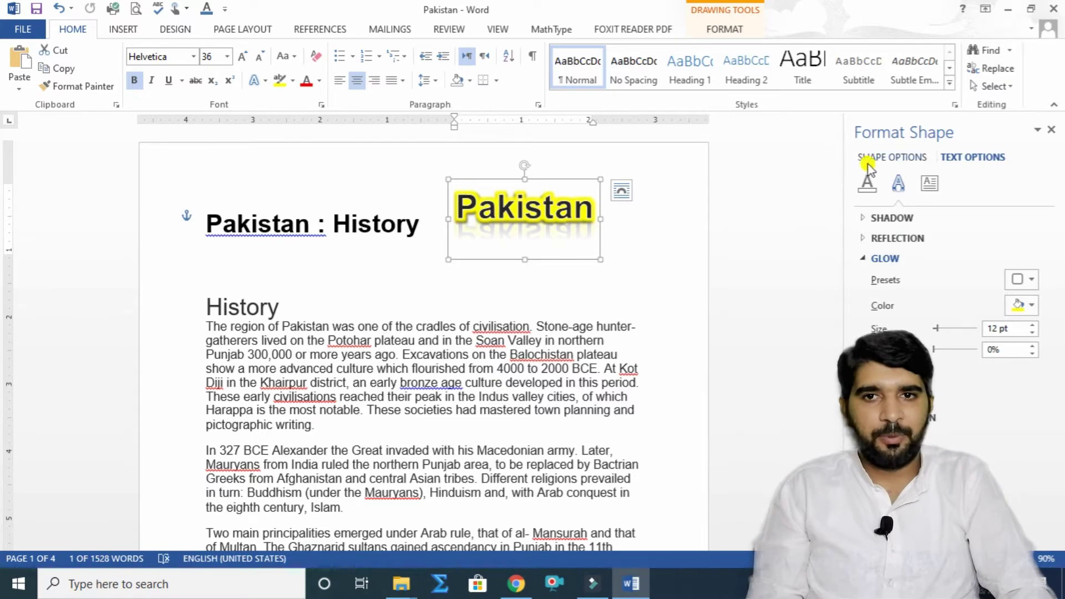
click(887, 158)
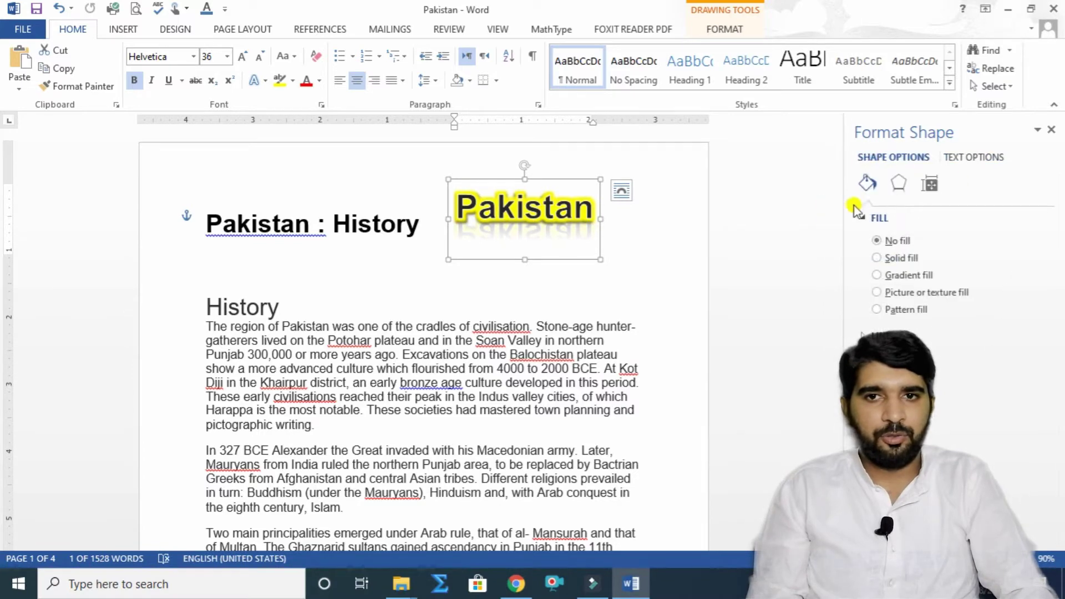
click(890, 256)
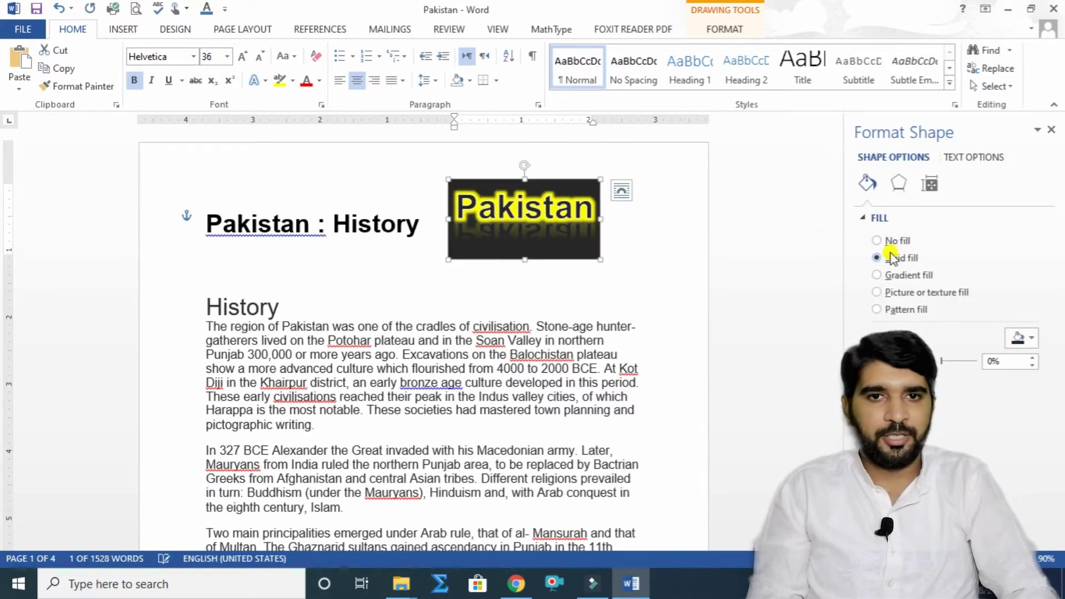
Step: Try a red solid fill and a golden-yellow gradient on the WordArt box, then apply a parchment texture
click(1030, 339)
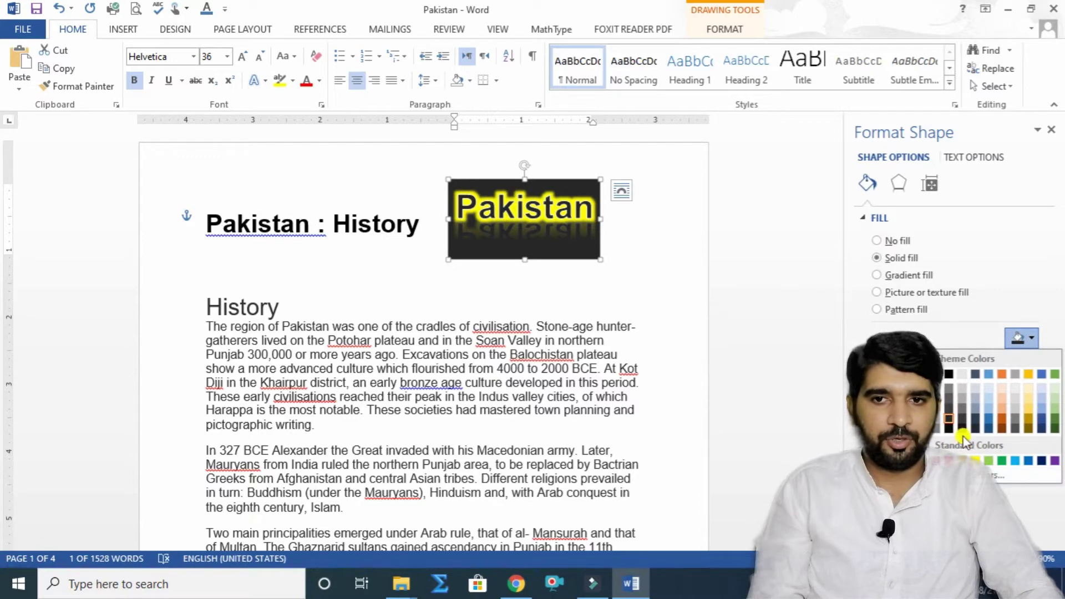
click(950, 461)
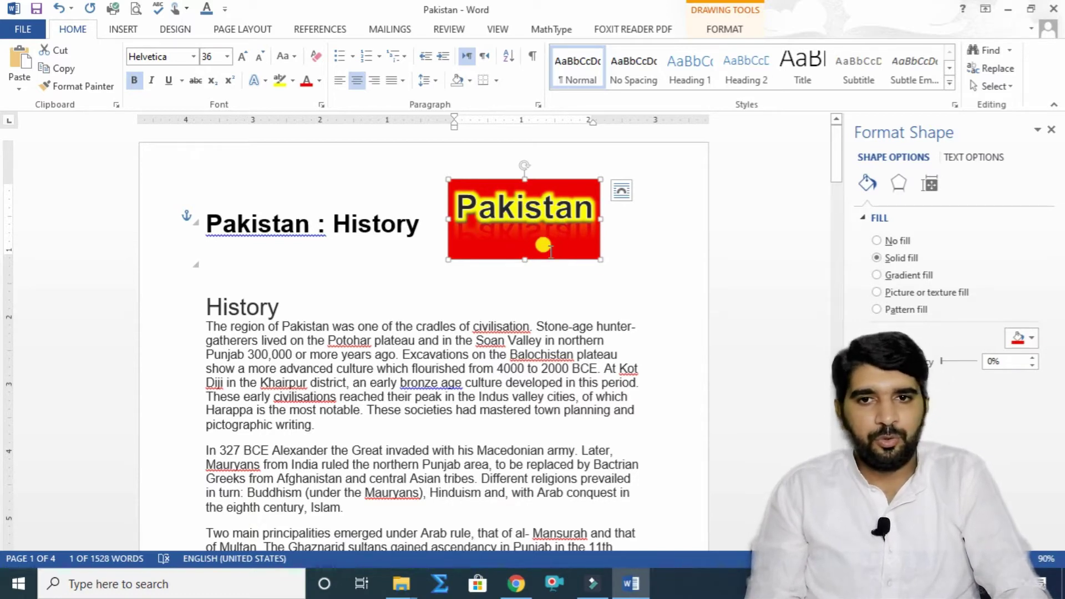
click(914, 279)
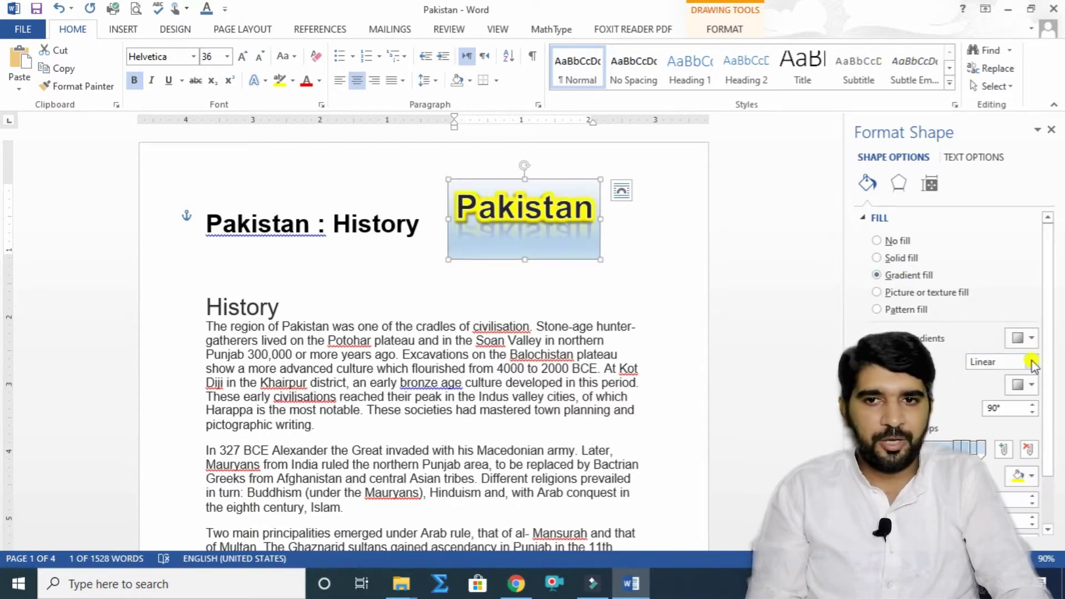
click(1035, 338)
click(987, 463)
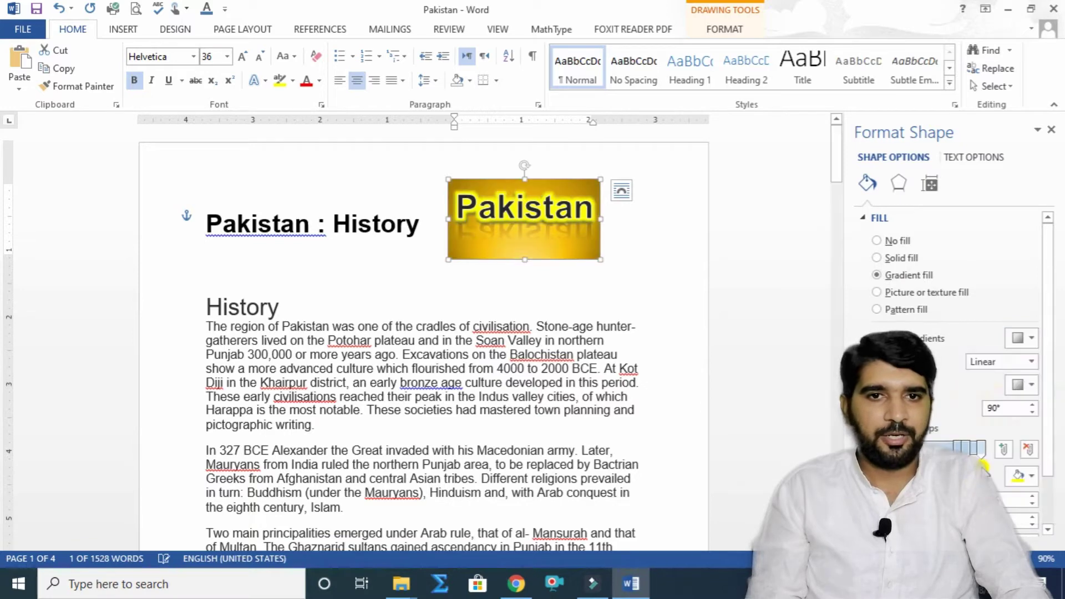
click(914, 291)
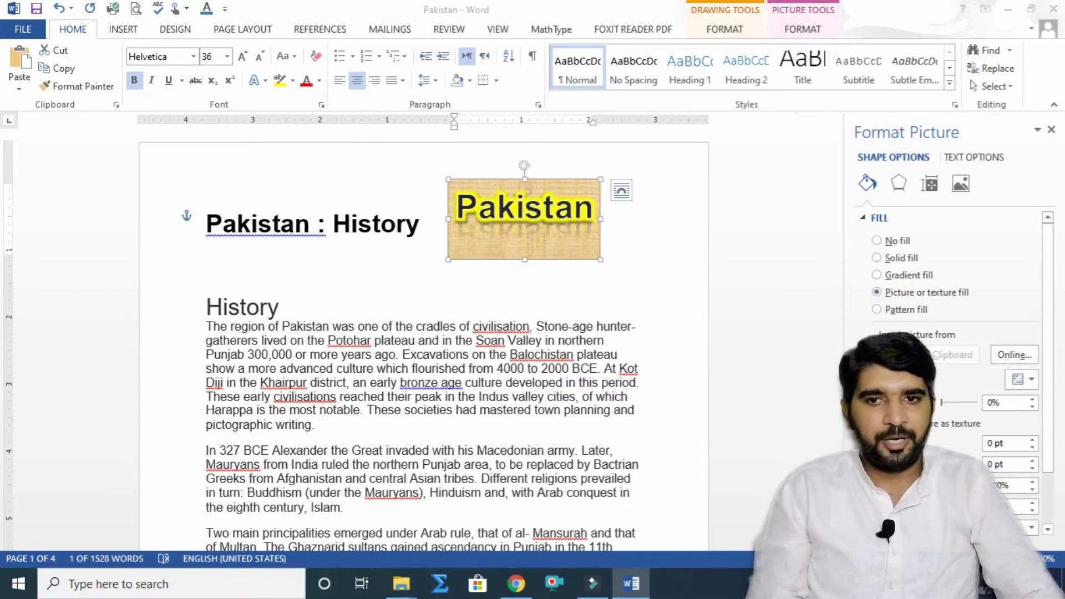
Step: Fill the Pakistan logo with the Microsoft_Word_logo image from Desktop > AH
click(900, 355)
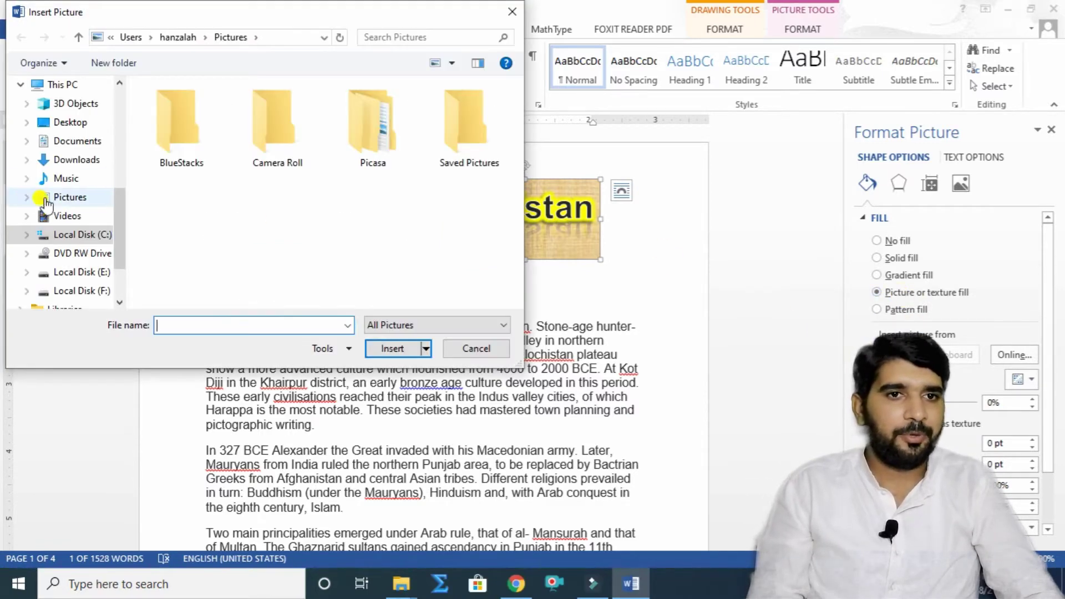
click(70, 122)
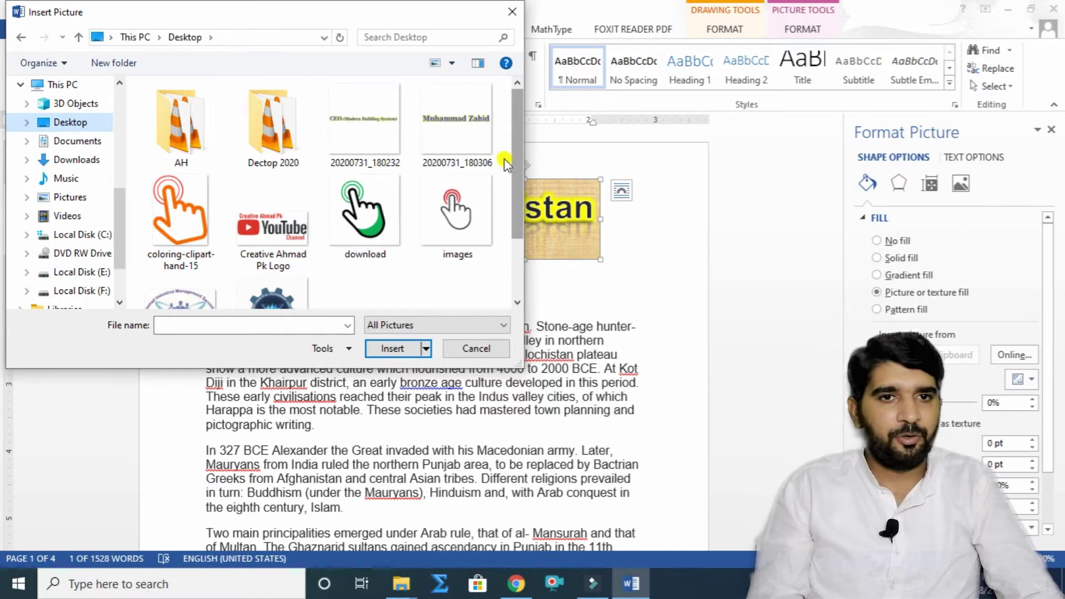
double_click(214, 148)
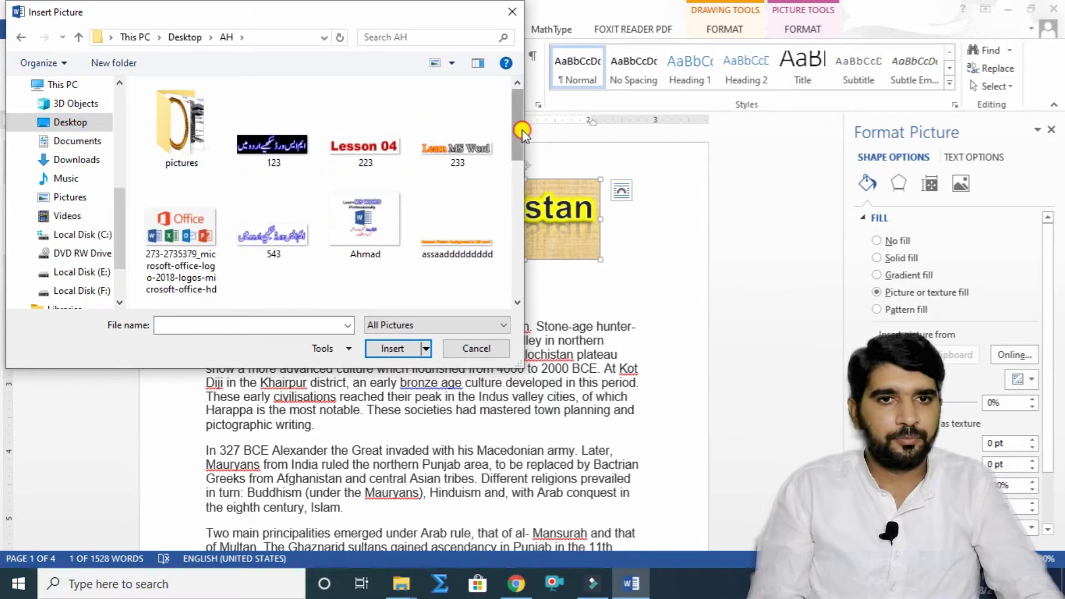
drag(521, 132, 512, 211)
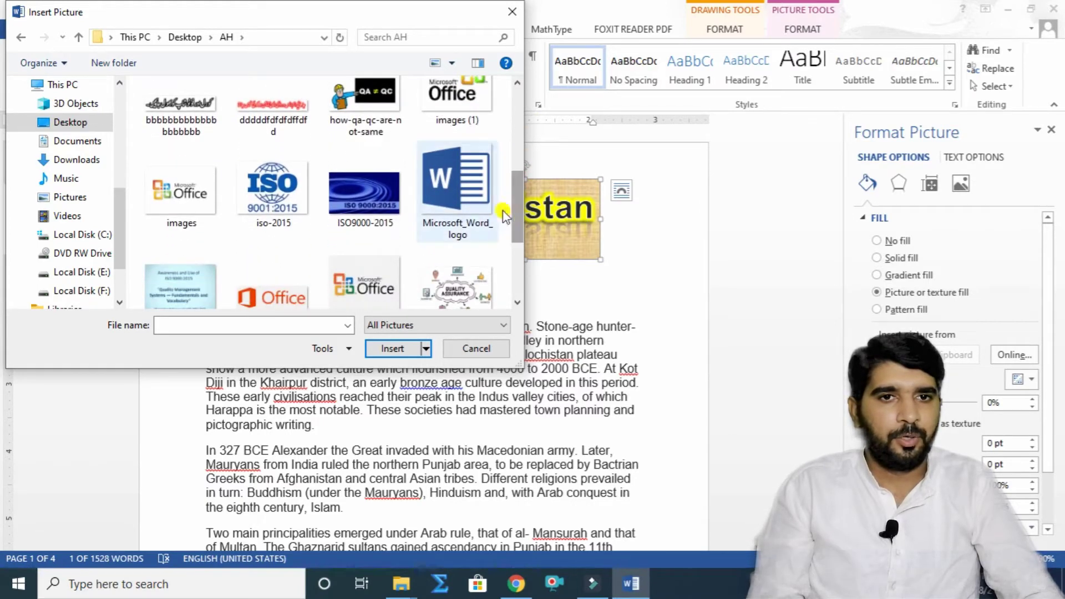
click(464, 191)
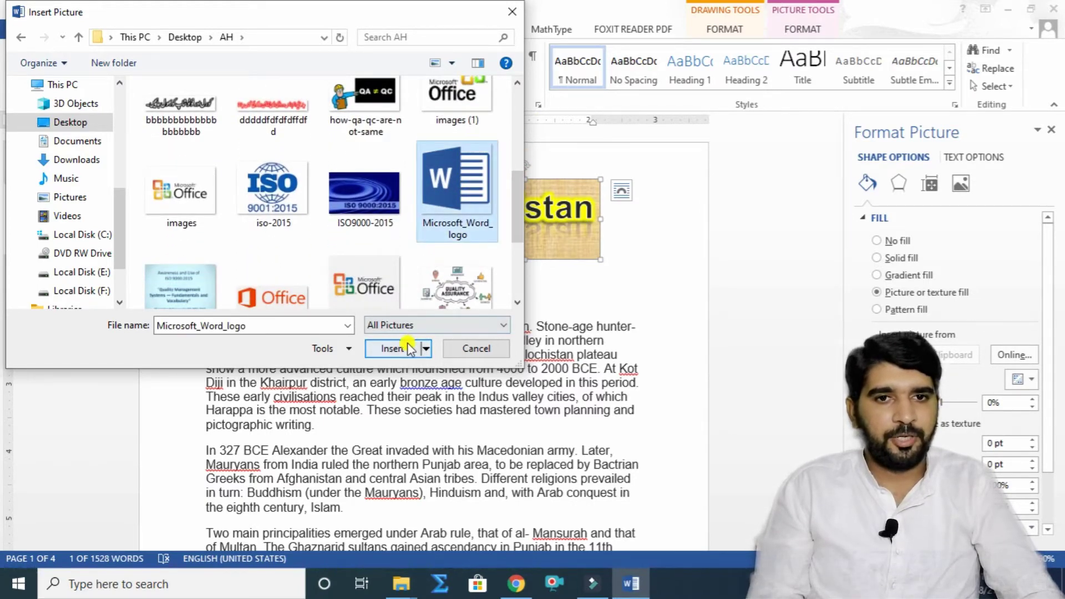
click(409, 348)
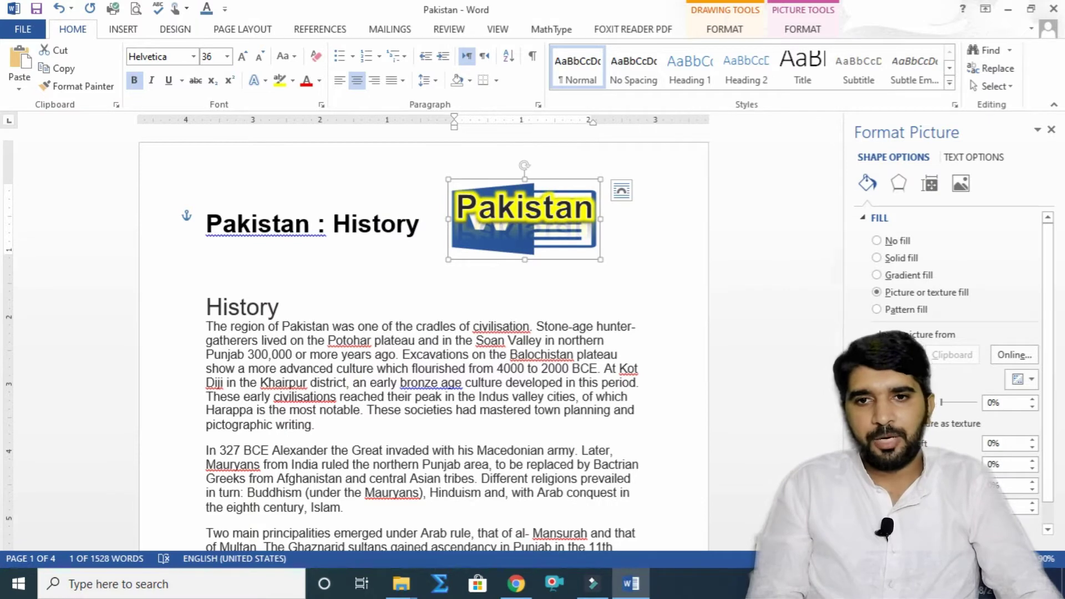
Step: Swap the fill picture for the Office 365 text image
click(895, 355)
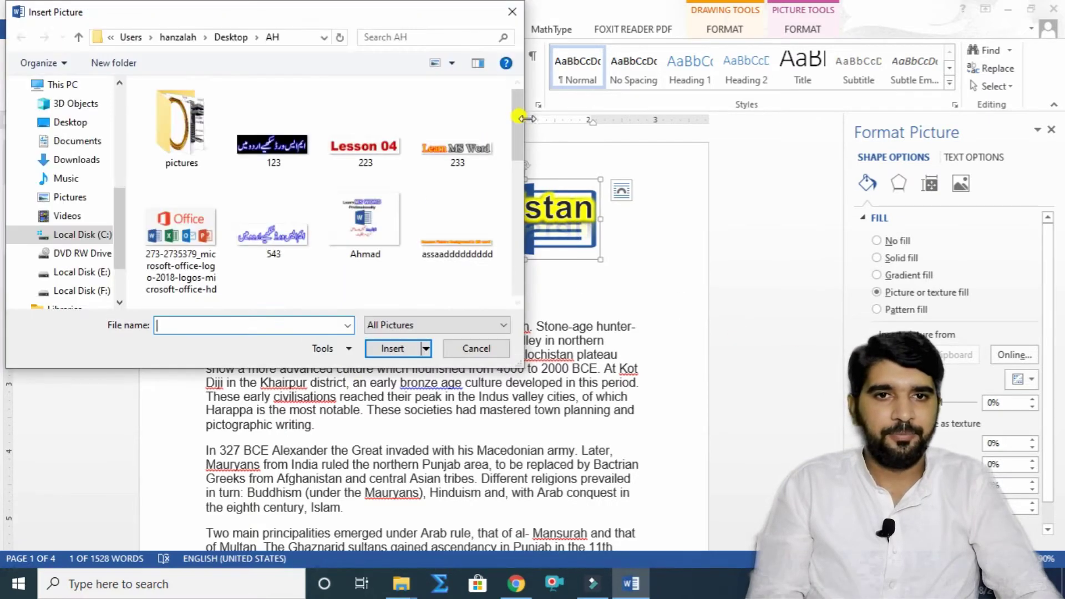
drag(519, 119, 514, 231)
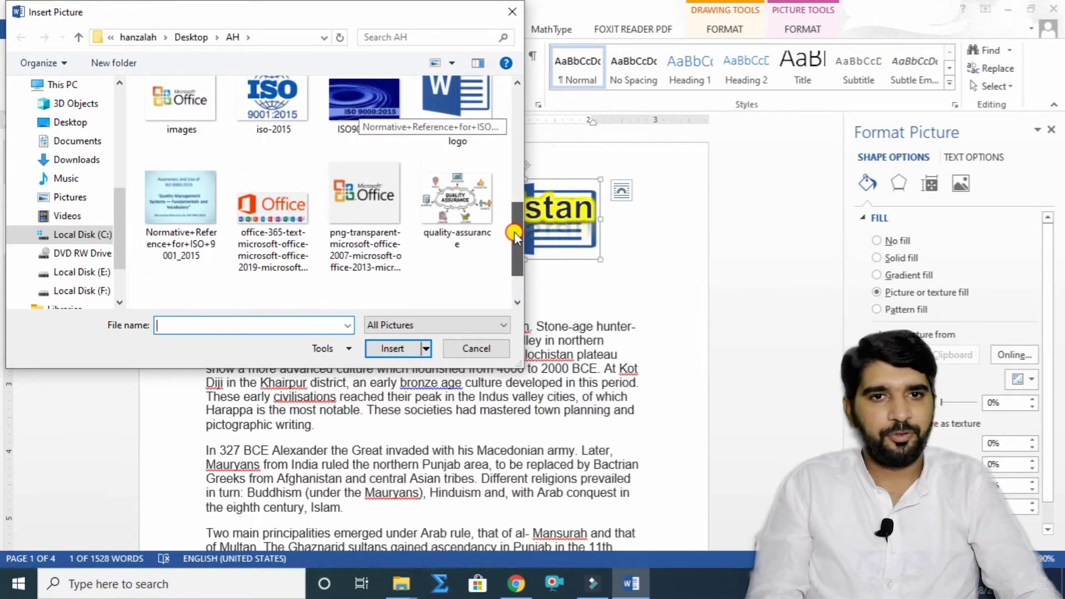
click(277, 215)
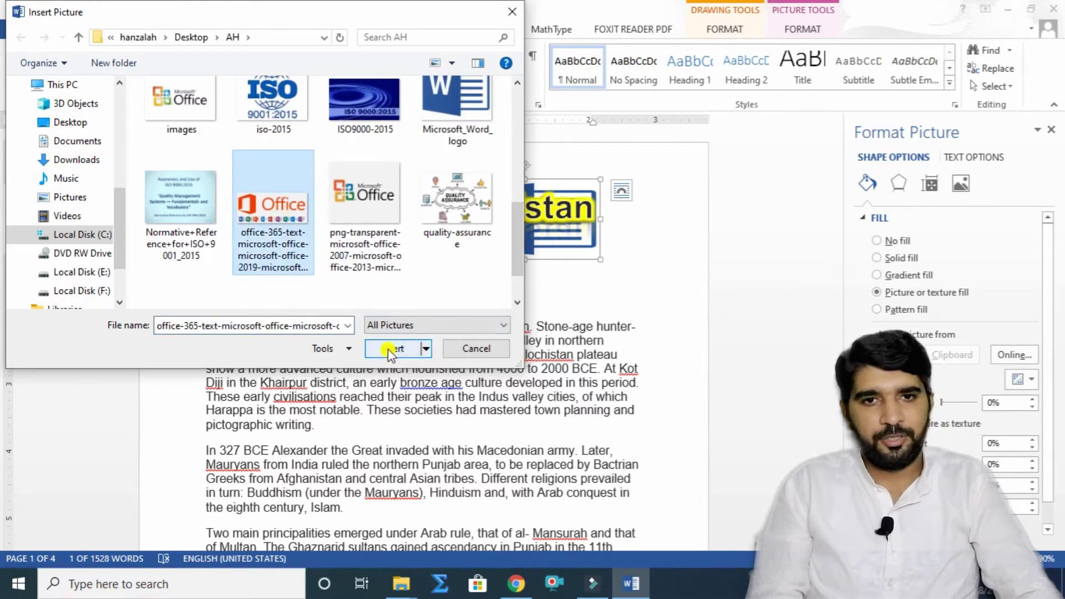
click(390, 349)
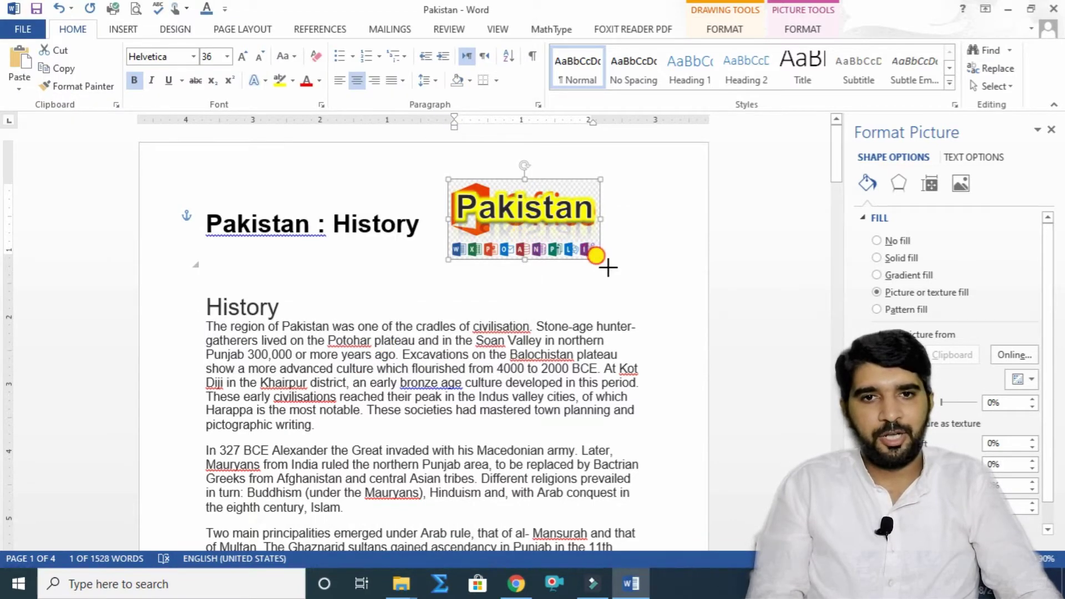
Step: Enlarge the Office picture and grow its Pakistan text to 48 pt
drag(608, 268, 682, 315)
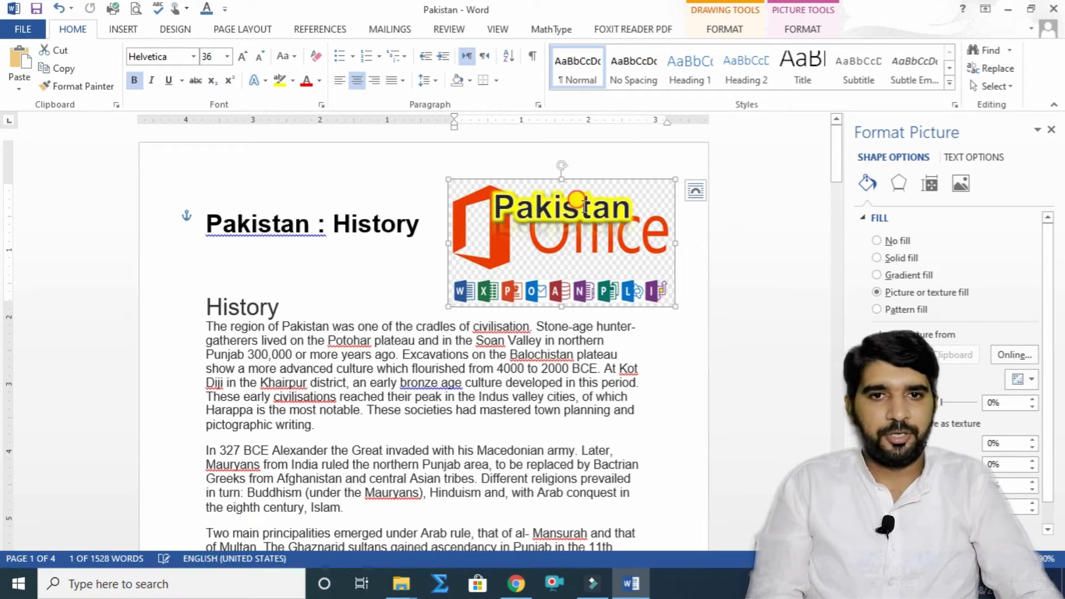
drag(631, 206, 482, 204)
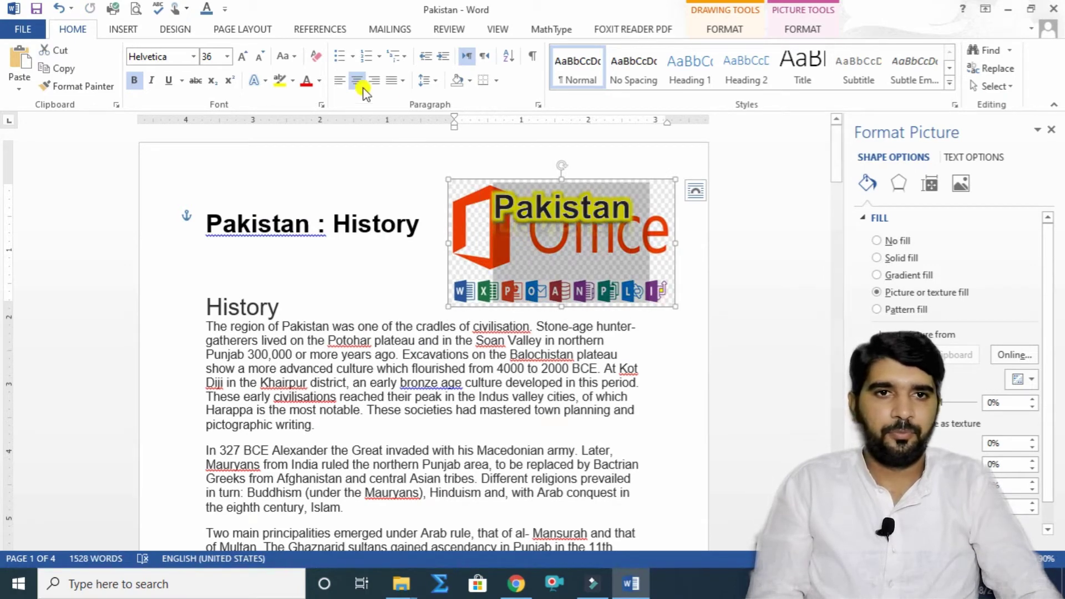
click(242, 57)
click(242, 57)
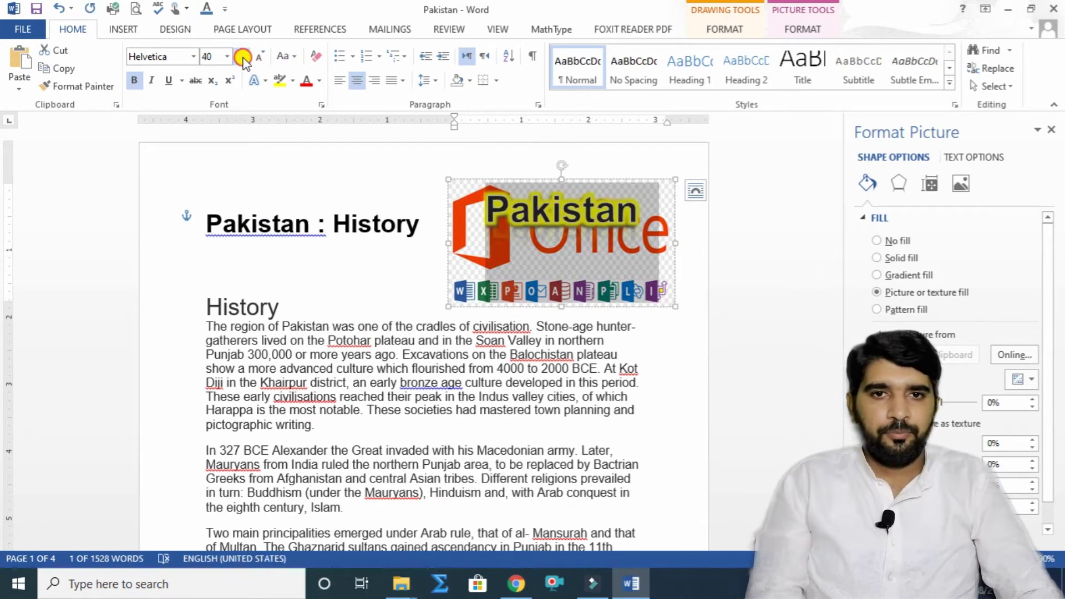
click(242, 57)
click(242, 57)
click(242, 57)
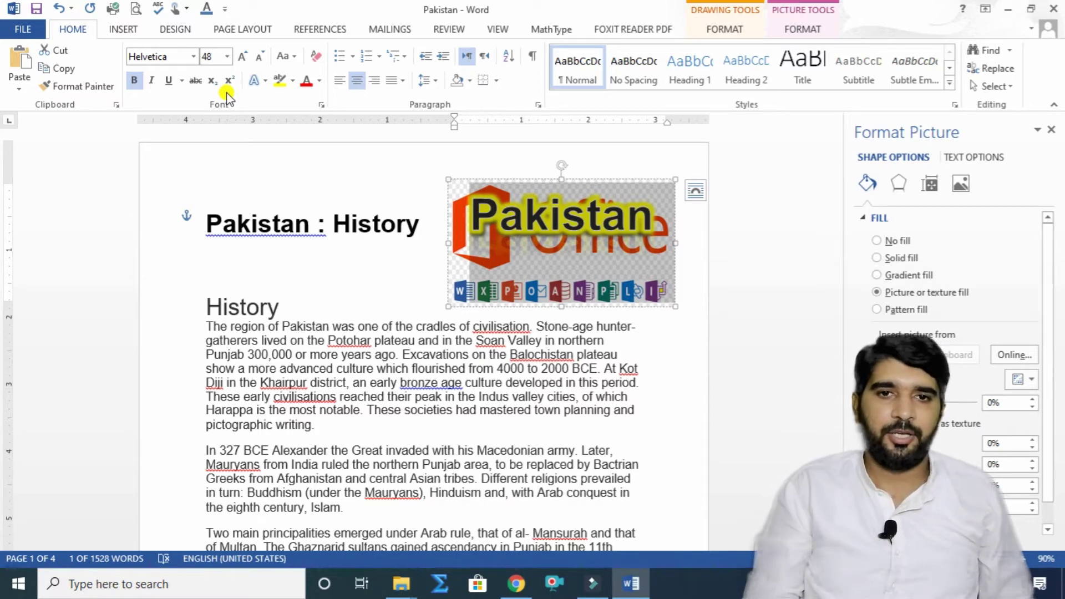
Step: Tilt the picture counter-clockwise, then delete the logo picture
drag(561, 167, 530, 160)
mouse_move(552, 157)
mouse_down()
mouse_move(566, 166)
mouse_move(538, 167)
mouse_move(546, 167)
mouse_up()
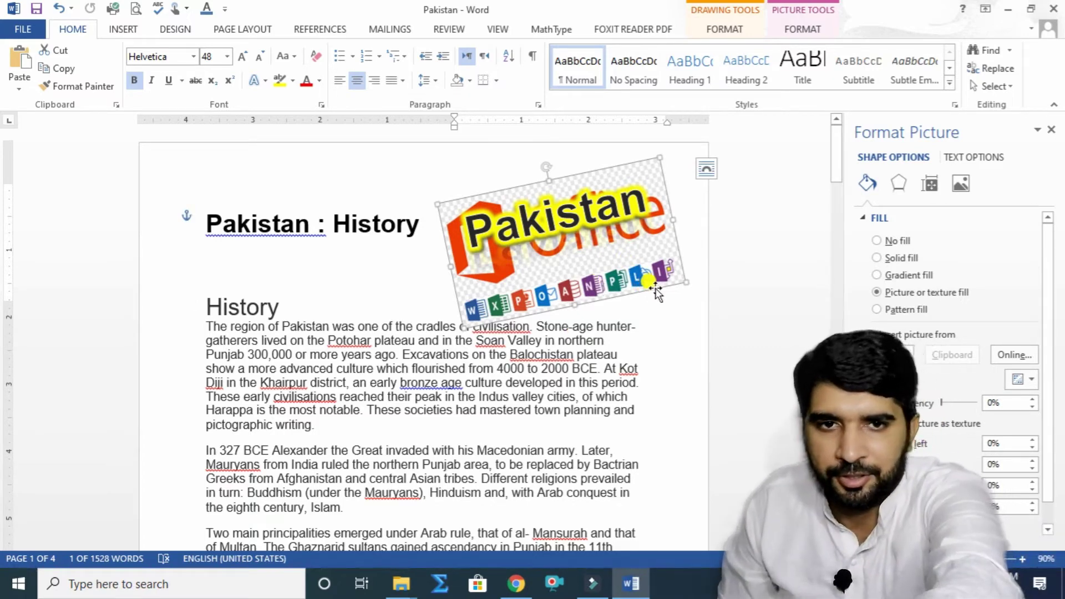
key(Delete)
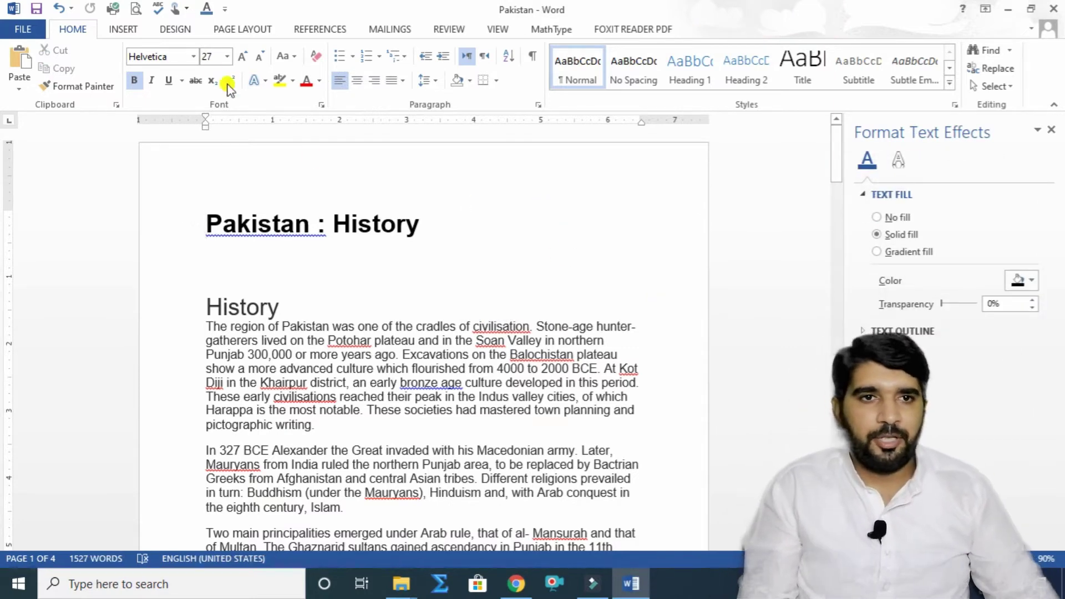
Step: Select the title's first letter P and view the Drop Cap choices without applying one
click(123, 28)
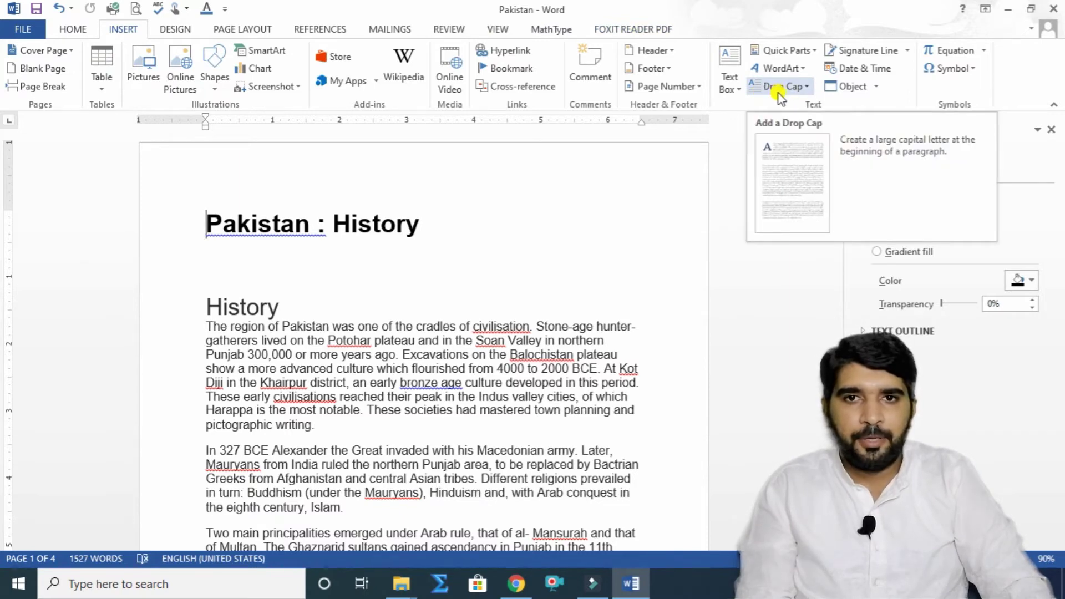
click(218, 218)
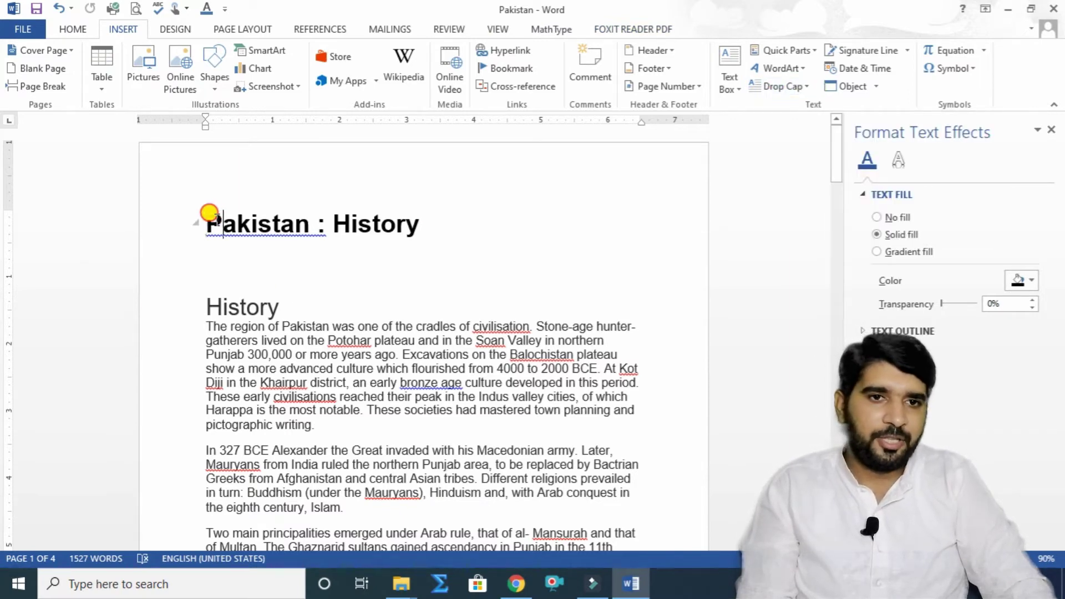
drag(218, 218, 201, 220)
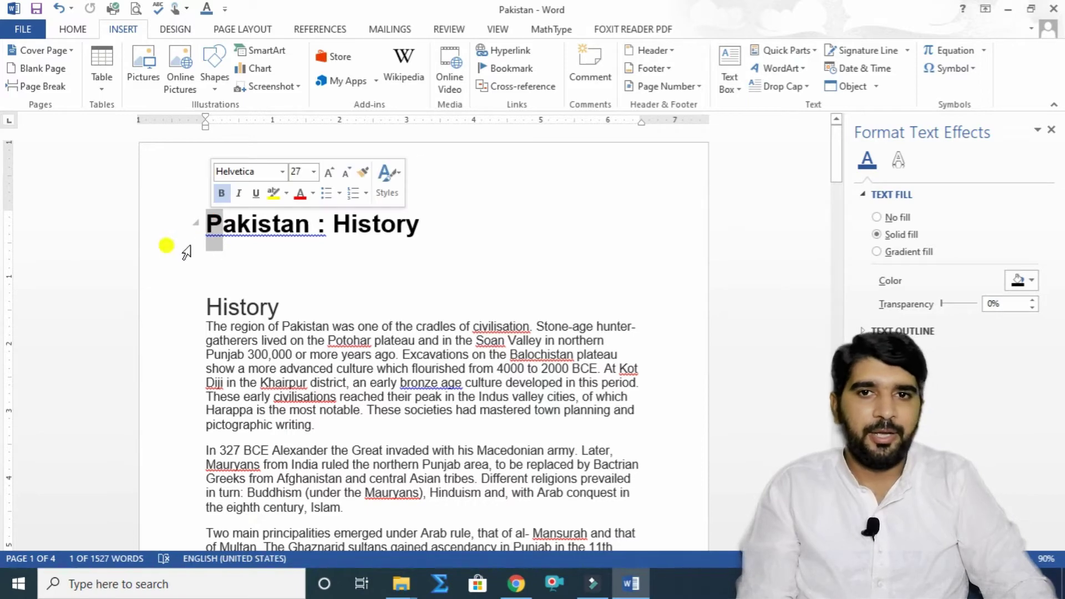
click(772, 87)
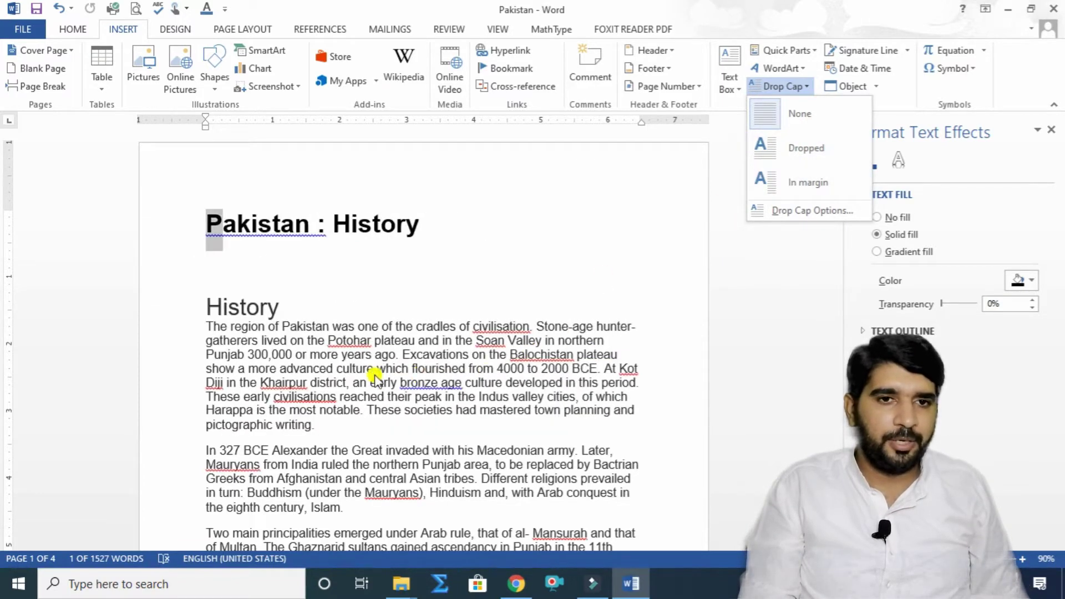
click(206, 320)
Step: Apply a dropped capital T to the first paragraph, then undo it
drag(213, 327, 203, 327)
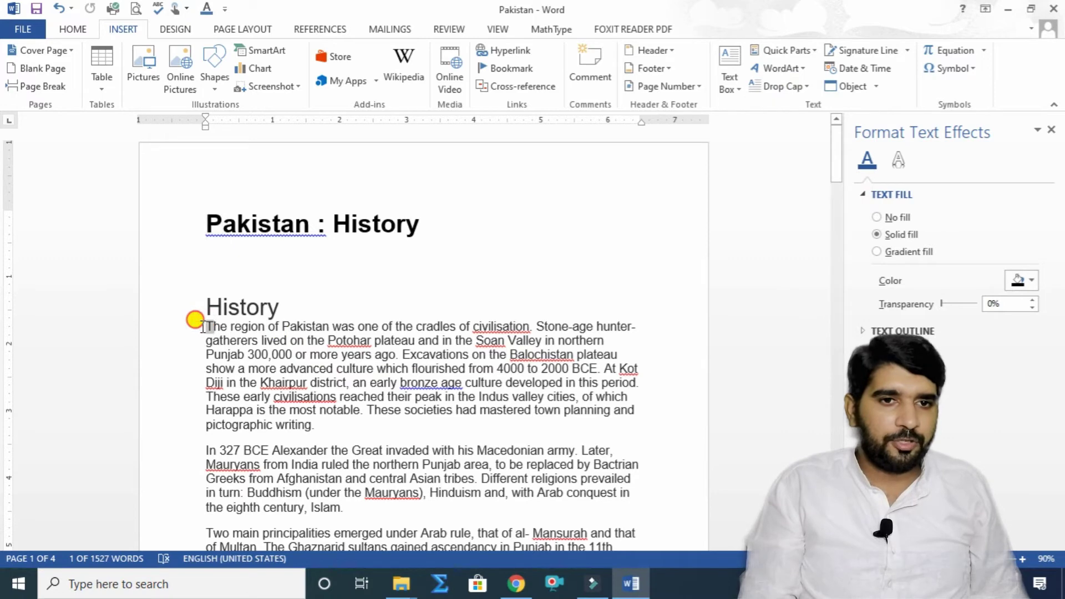
click(776, 86)
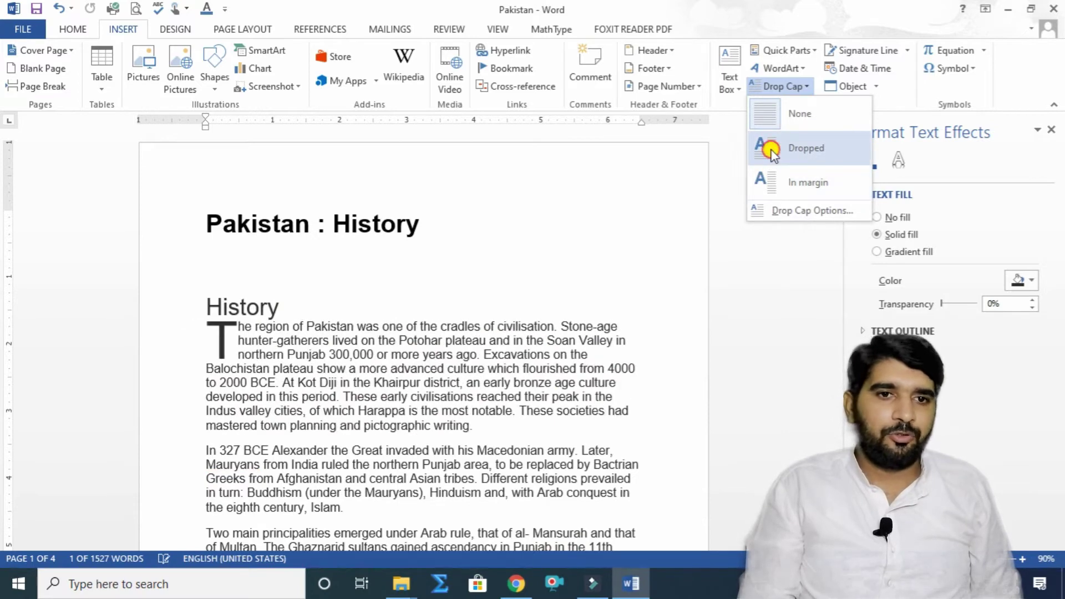
click(771, 150)
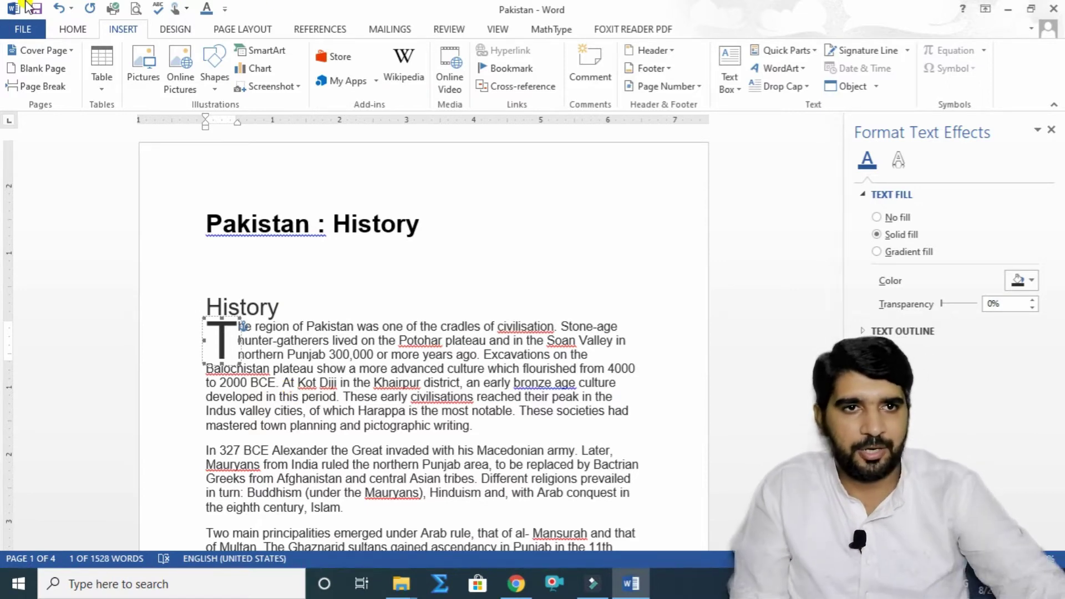
click(56, 8)
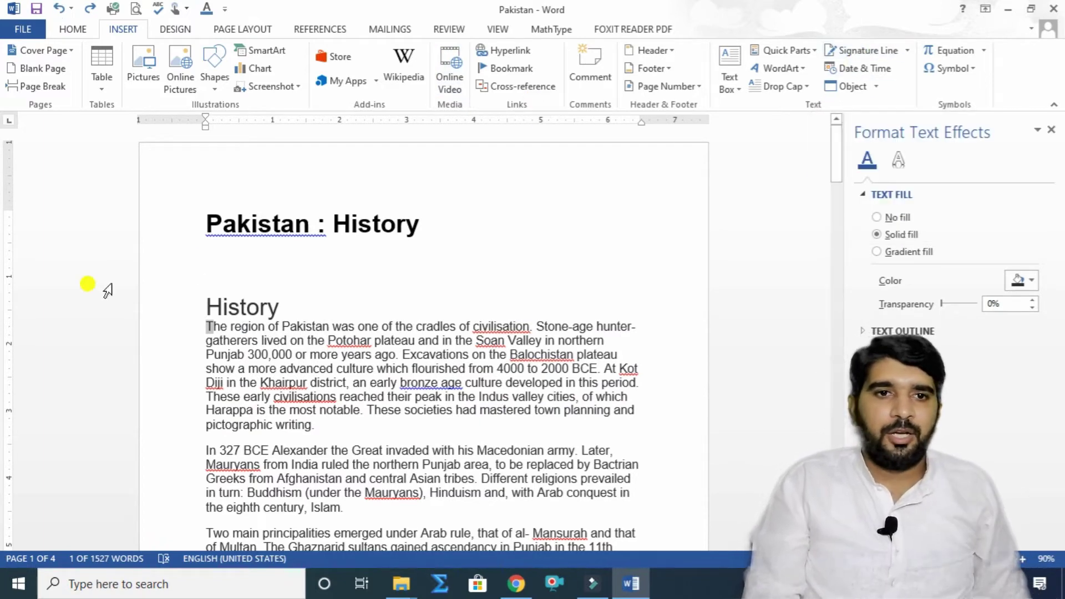
click(233, 265)
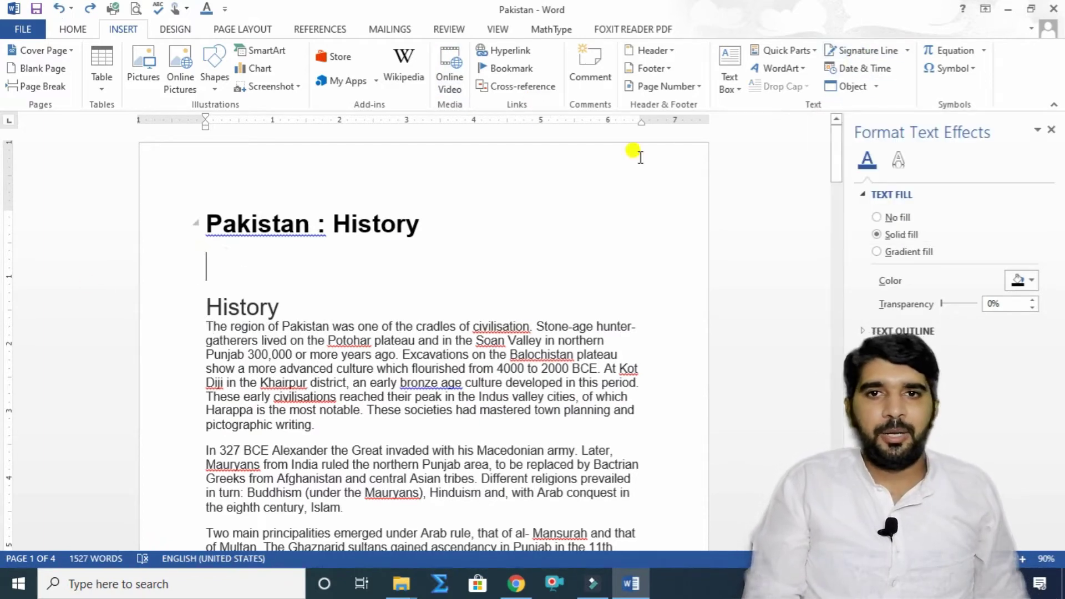
click(882, 51)
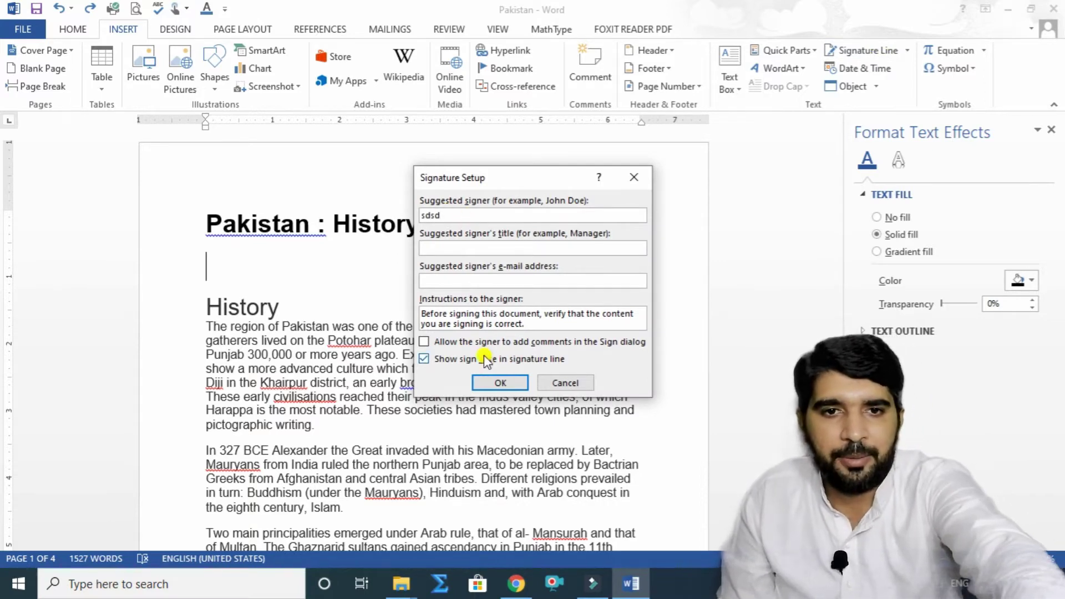
click(505, 382)
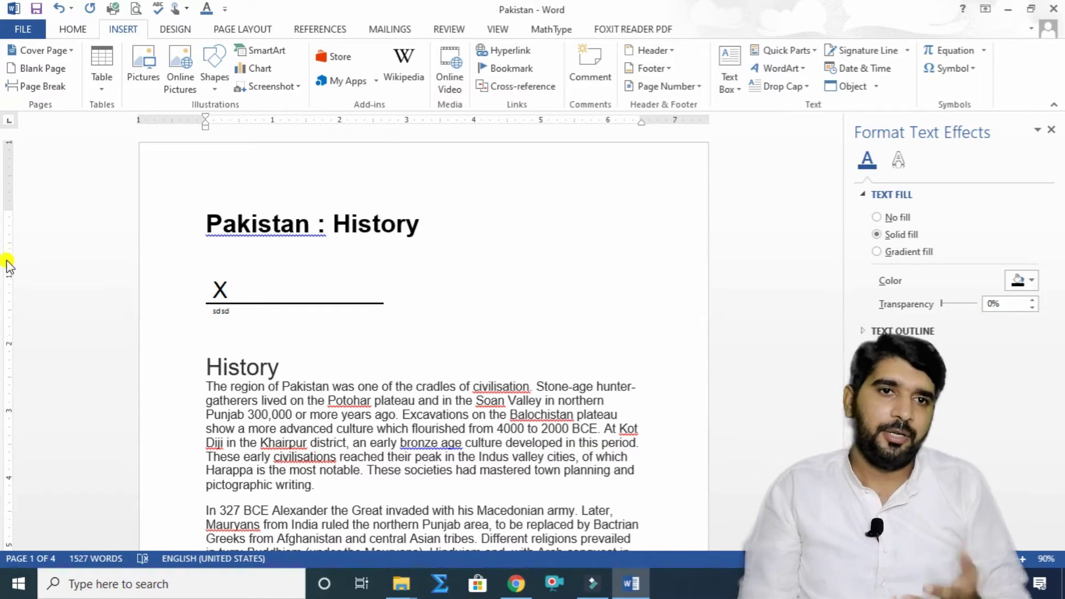
click(58, 9)
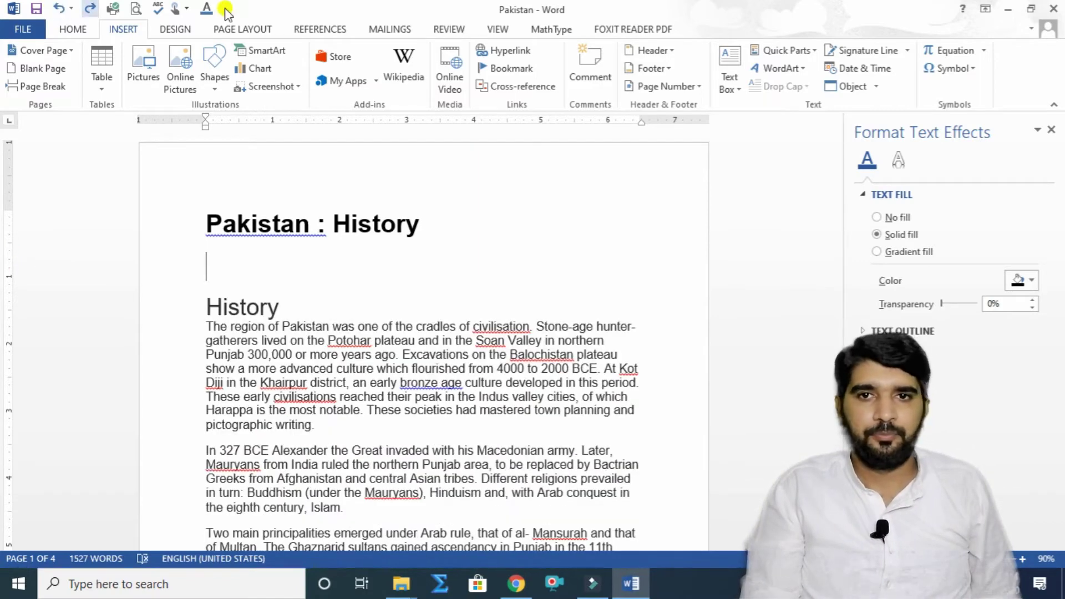
click(884, 69)
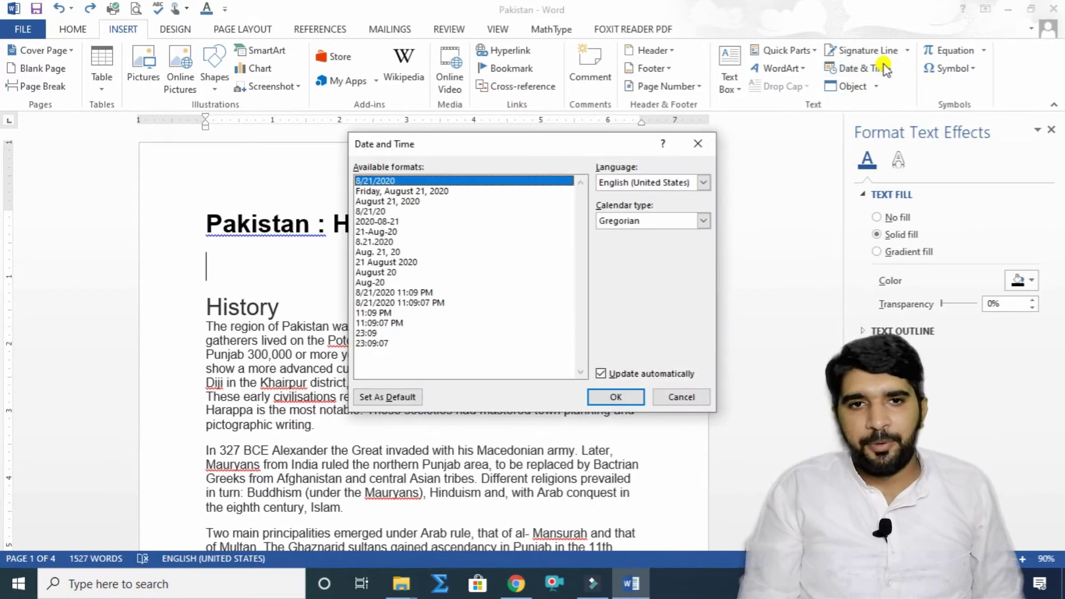
click(385, 262)
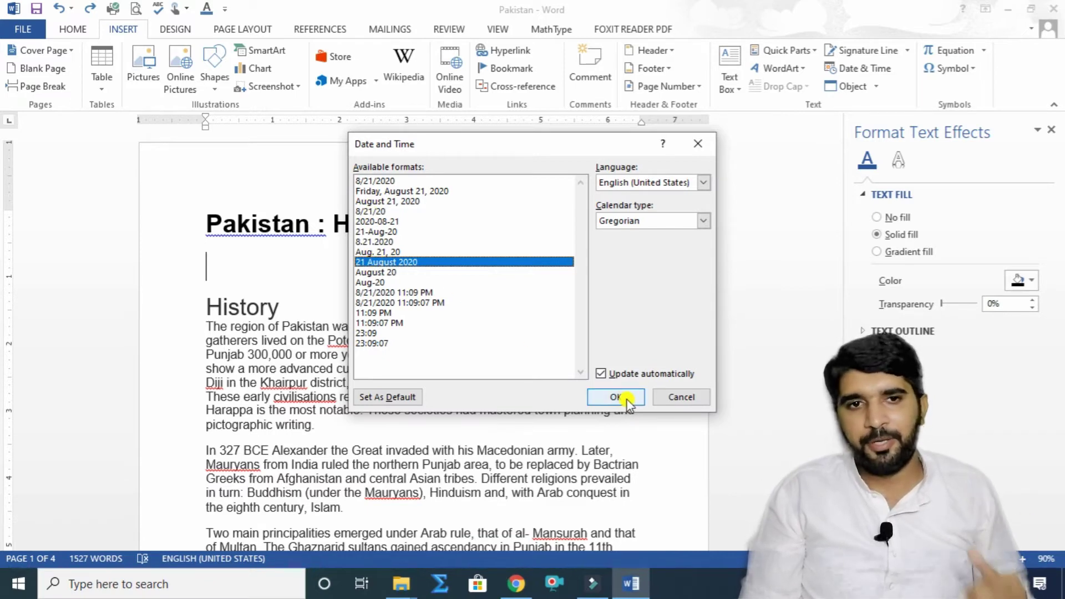
click(599, 374)
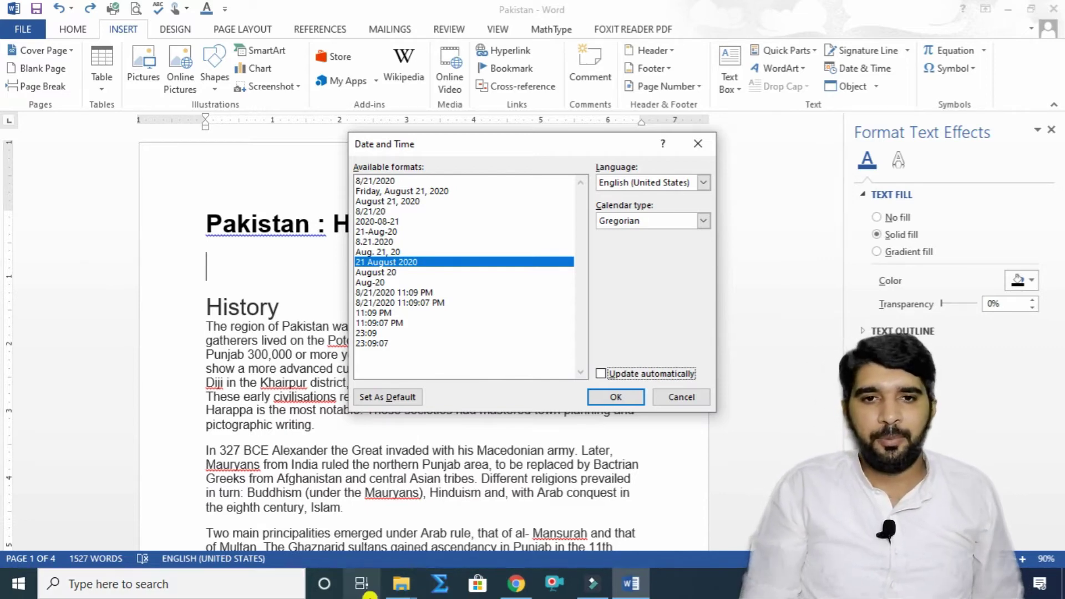
click(614, 396)
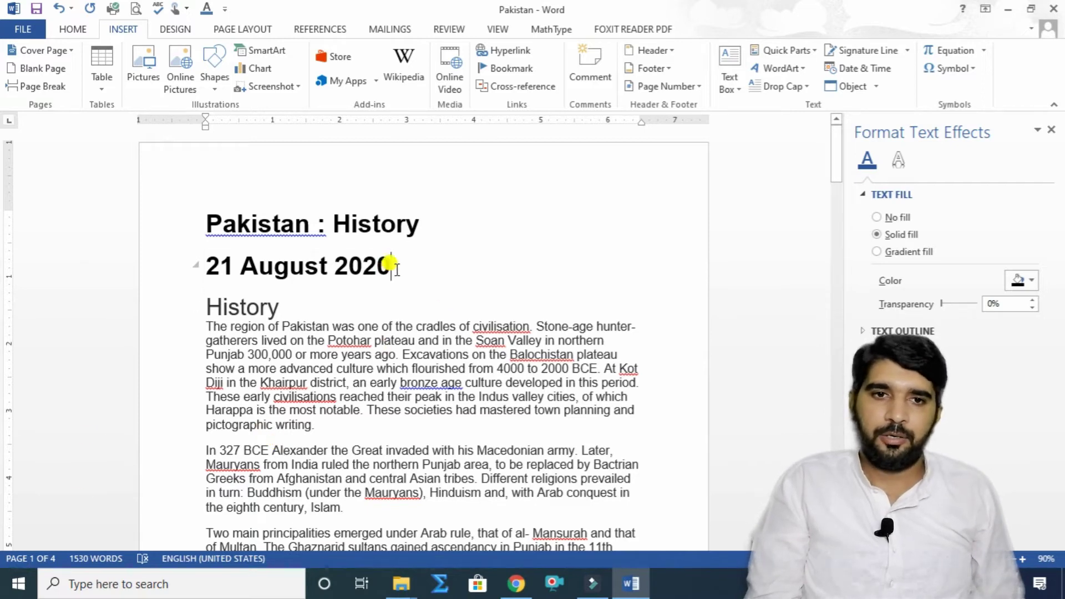
drag(388, 261, 297, 278)
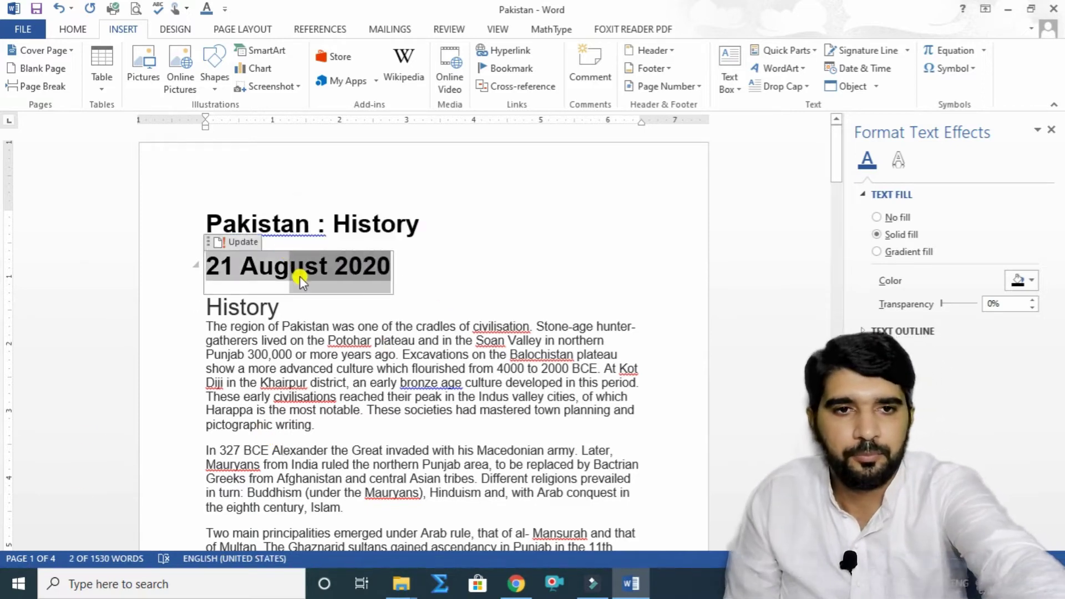
key(Delete)
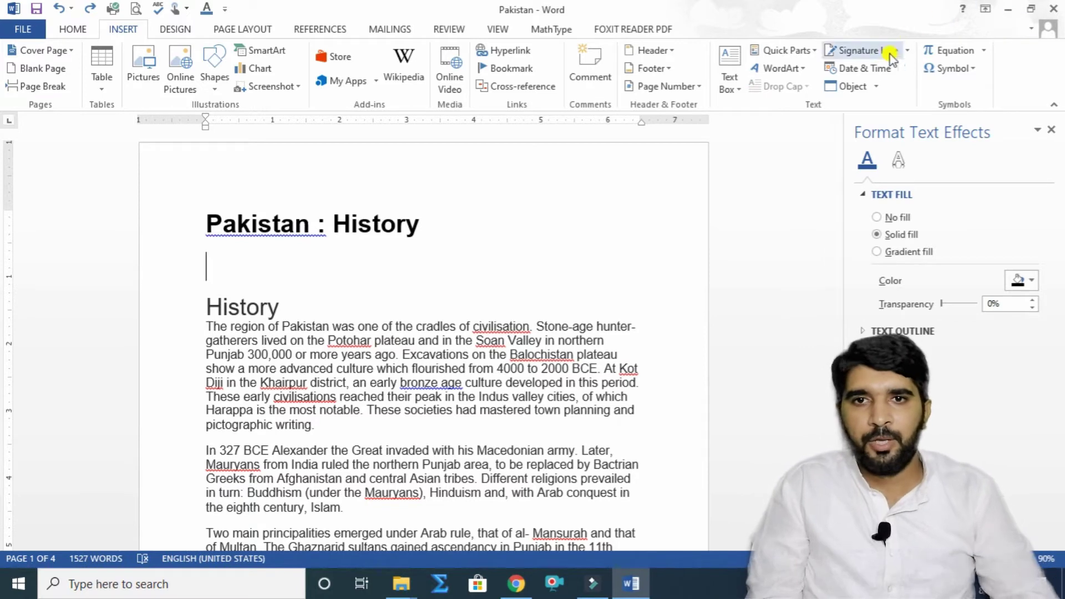
Step: Add blank lines under the Pakistan : History title
click(879, 87)
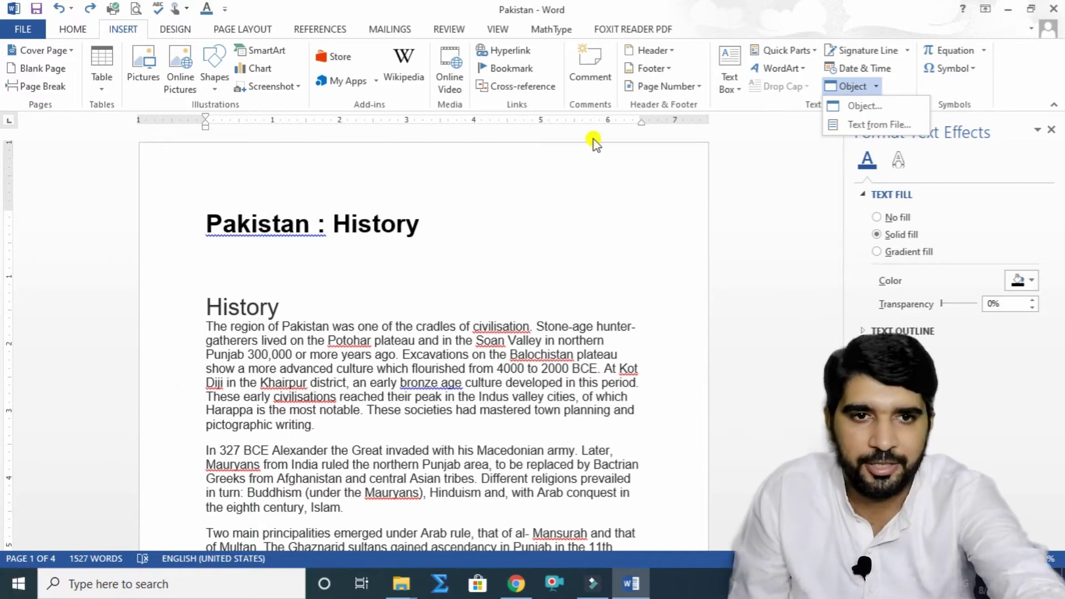
click(291, 266)
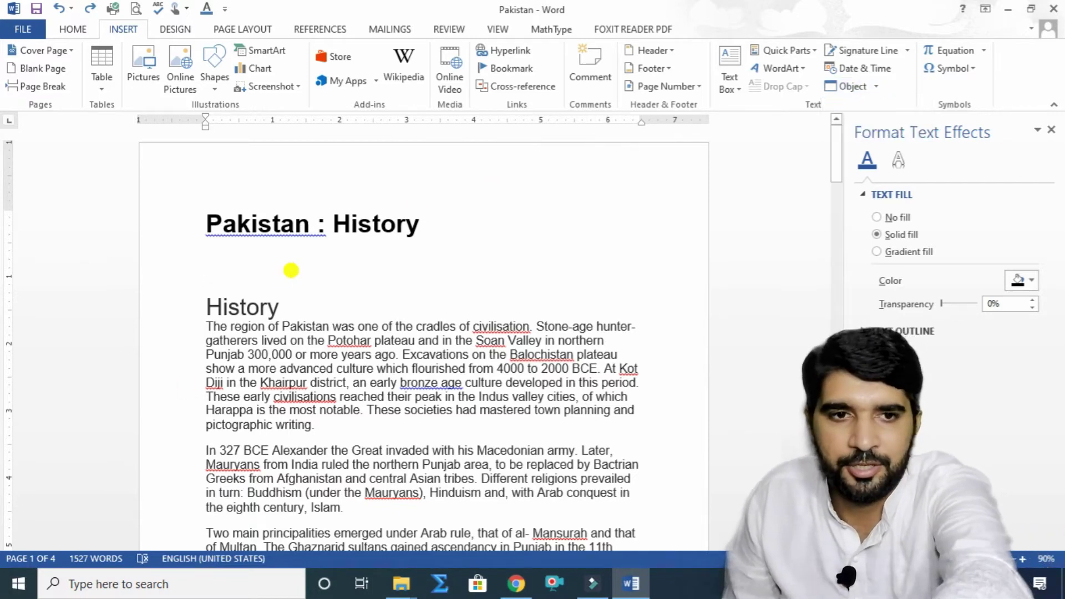
key(Return)
key(Return)
key(Return)
key(Return)
key(Return)
key(Return)
key(Return)
key(Return)
key(Return)
key(Return)
key(Return)
key(Return)
key(Return)
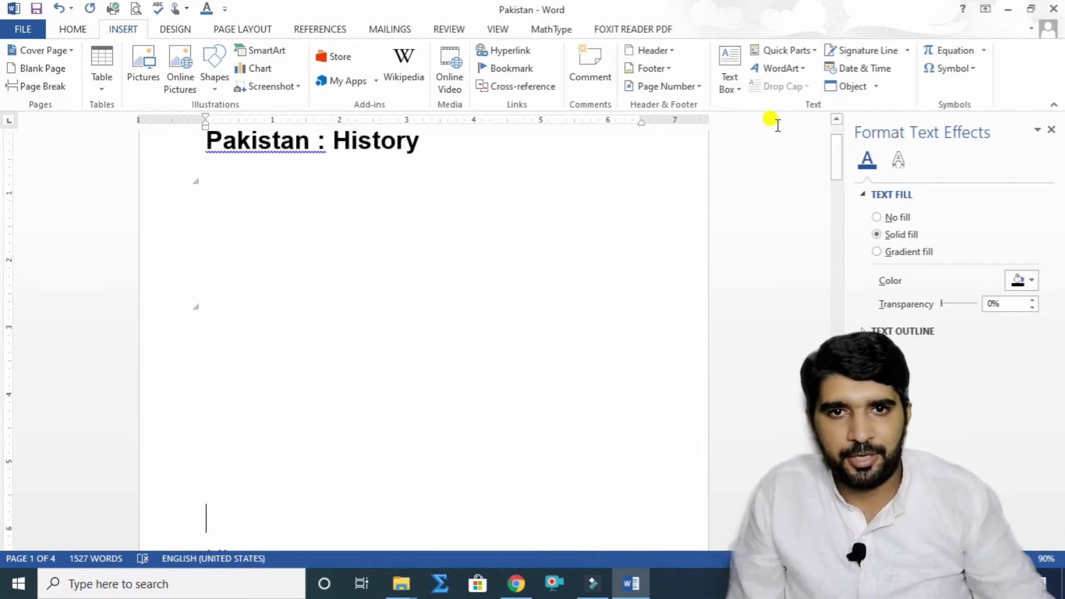
Step: Embed a new Microsoft Excel Worksheet object below the title
click(878, 89)
click(875, 101)
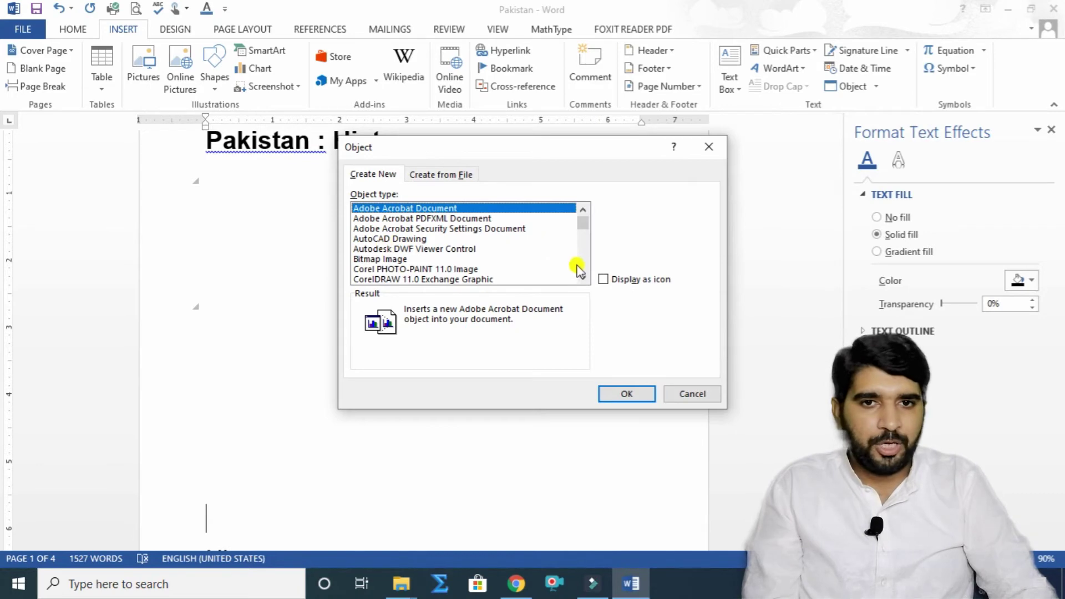
click(582, 279)
click(583, 279)
click(583, 279)
click(582, 279)
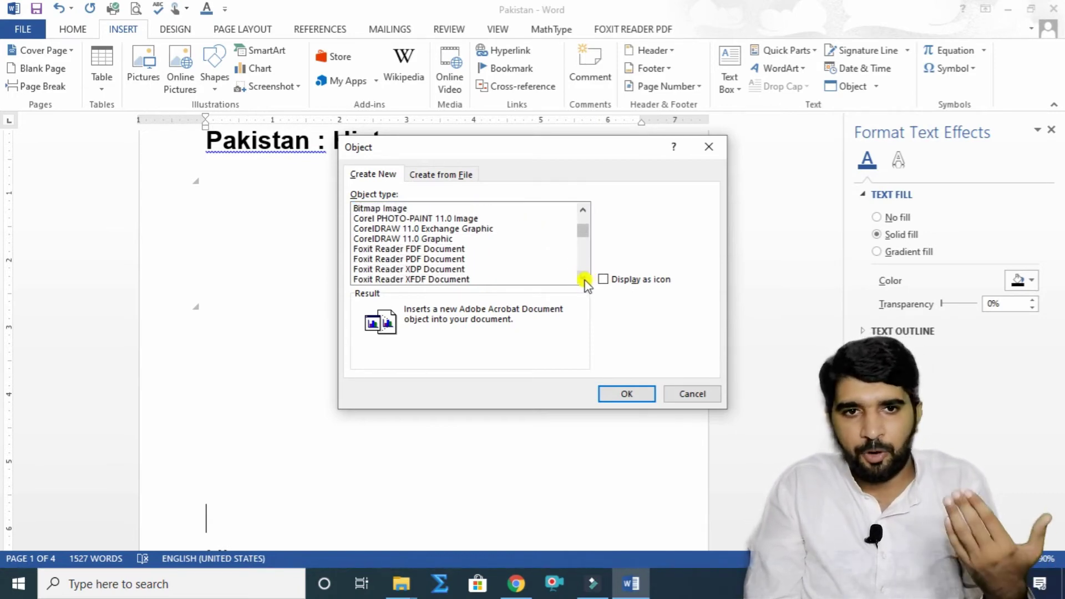
click(582, 279)
click(582, 279)
click(582, 279)
click(582, 279)
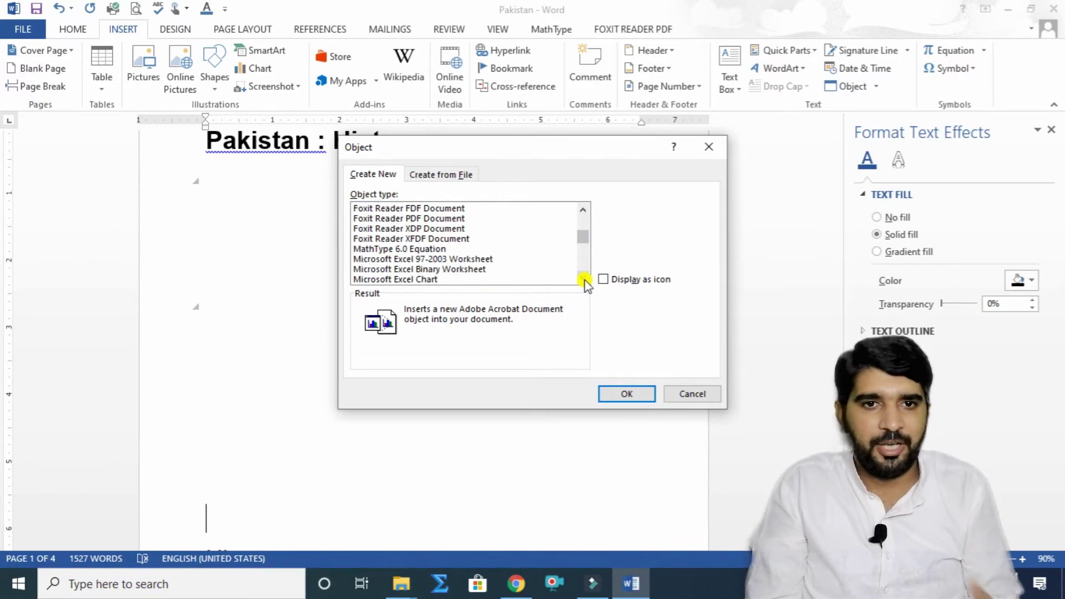
click(582, 279)
click(582, 279)
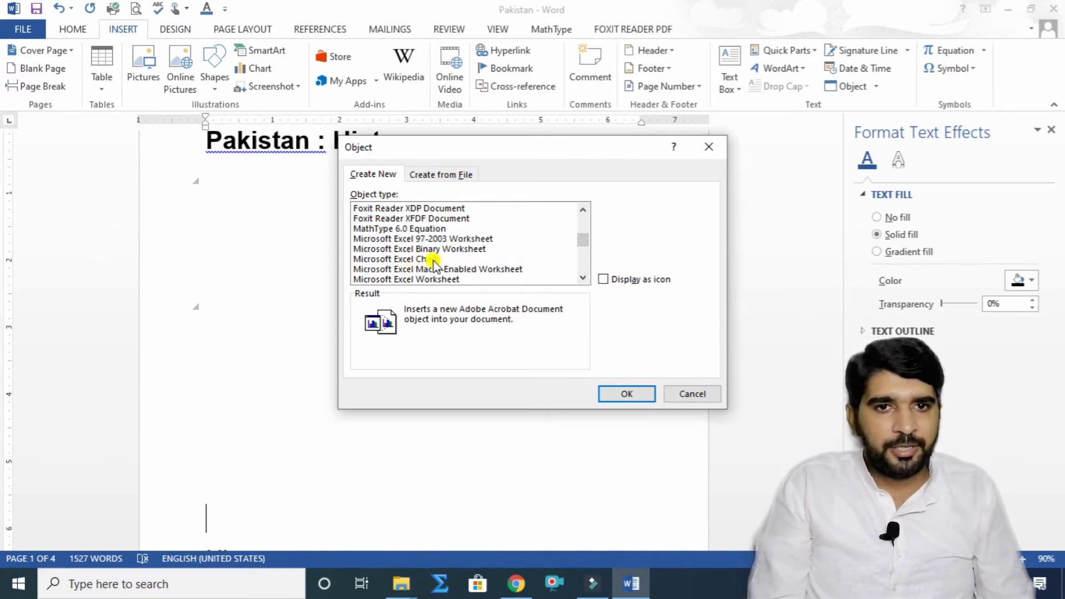
click(436, 279)
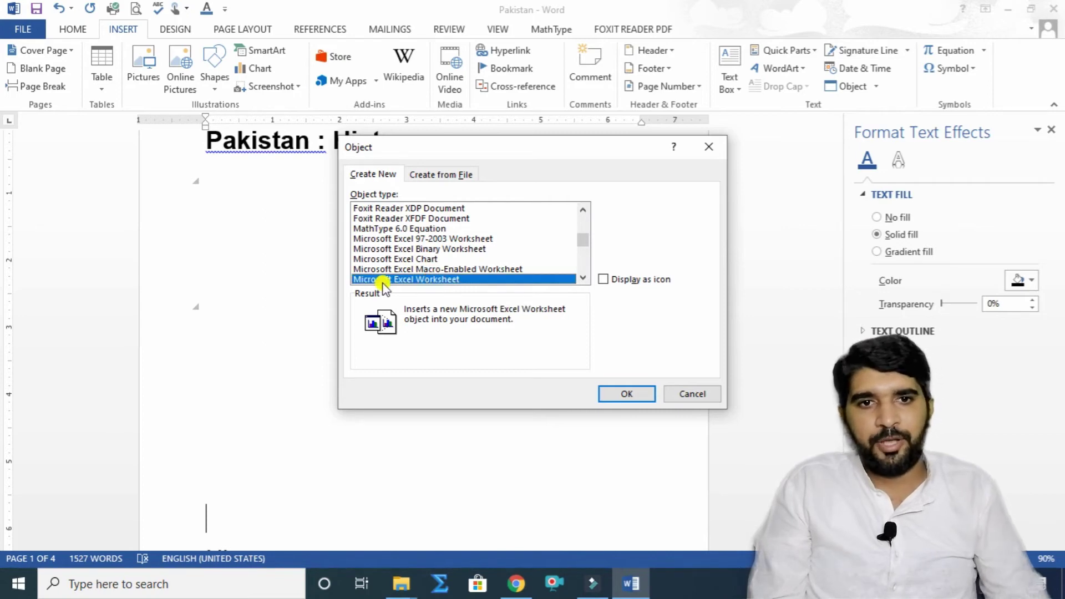
click(612, 395)
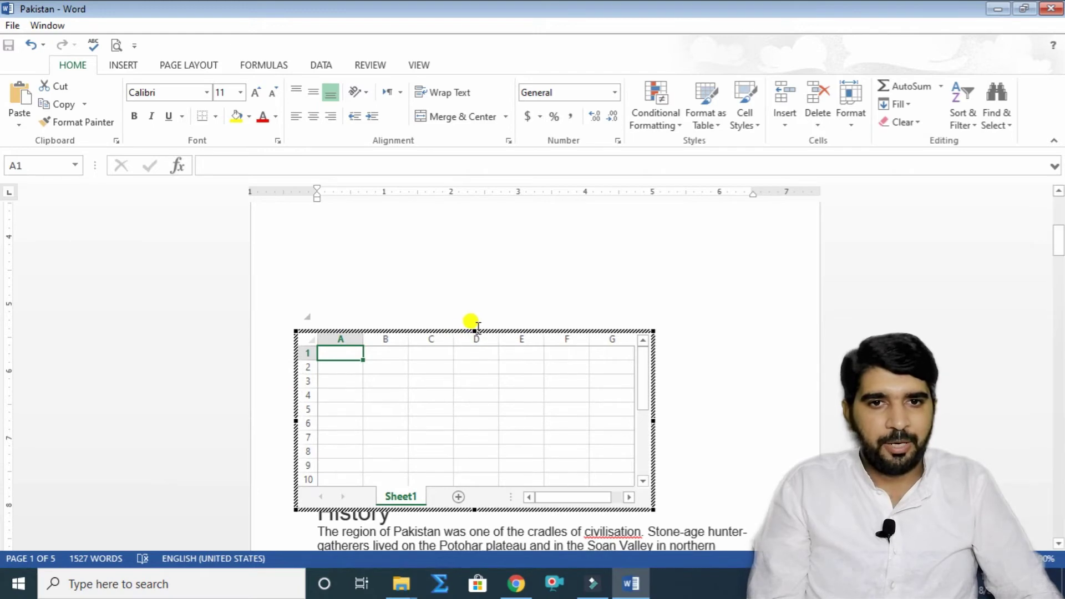
Step: Widen the embedded sheet to columns H and I, and enter a person's name in D7, leaving D6 empty
mouse_move(475, 315)
mouse_down()
mouse_move(473, 266)
mouse_move(475, 316)
mouse_up()
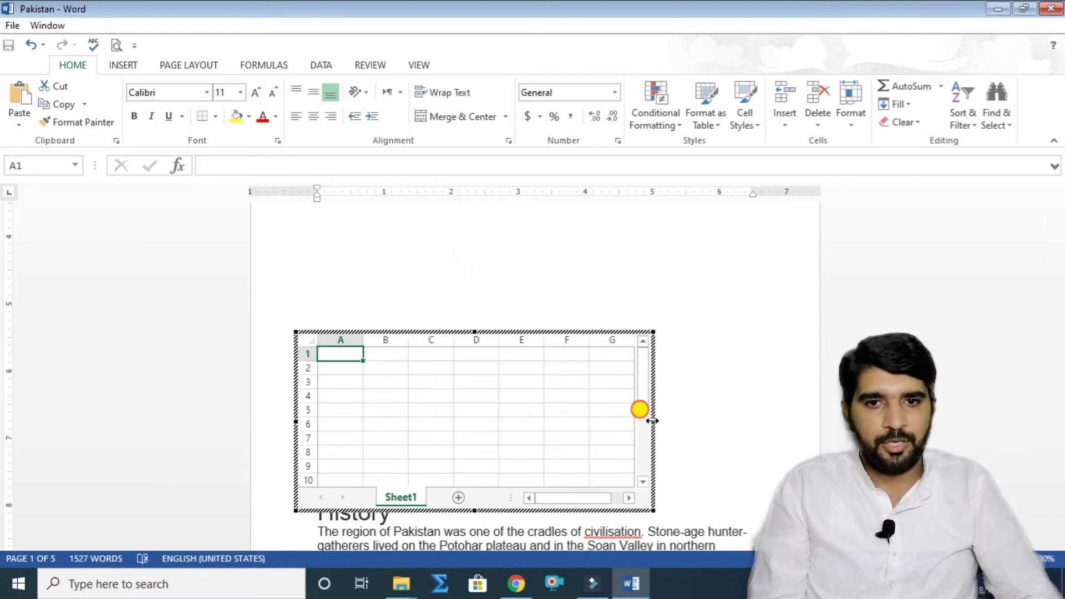
drag(651, 420, 742, 420)
click(495, 422)
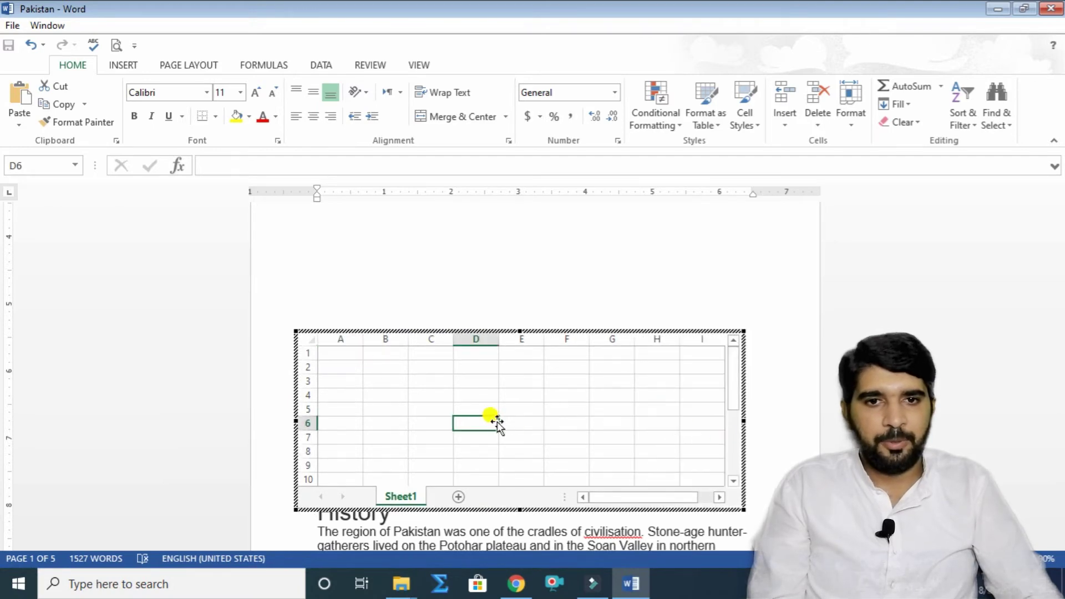
text(fskfhlksf)
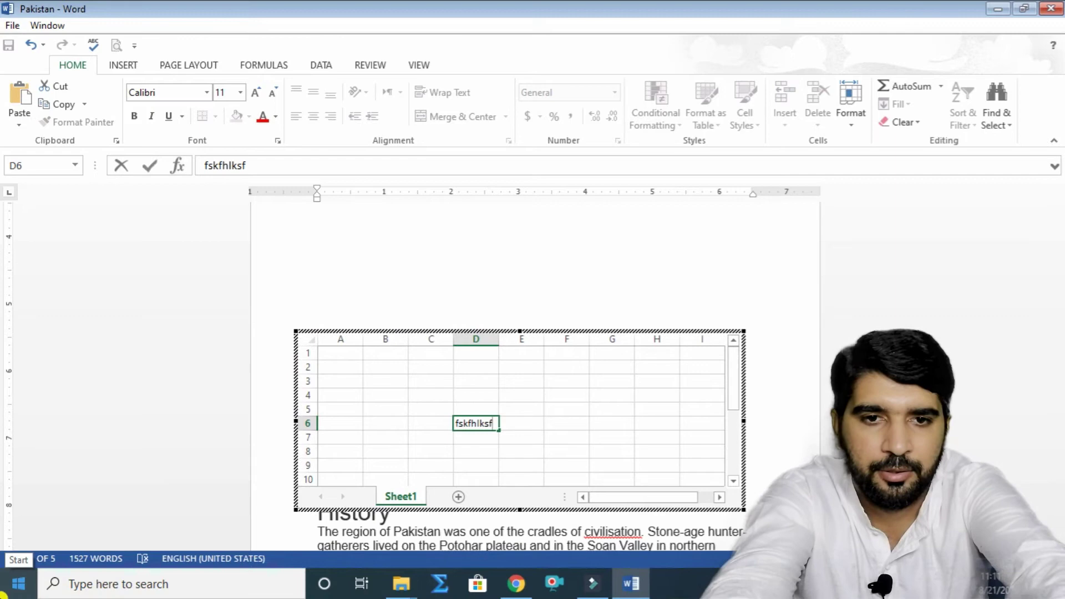
key(Return)
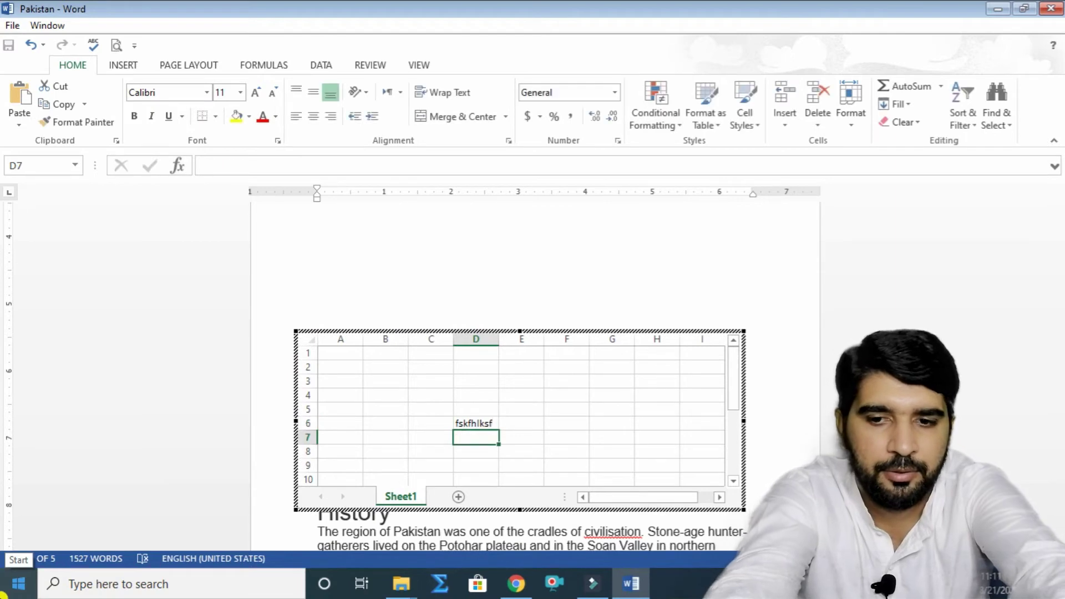
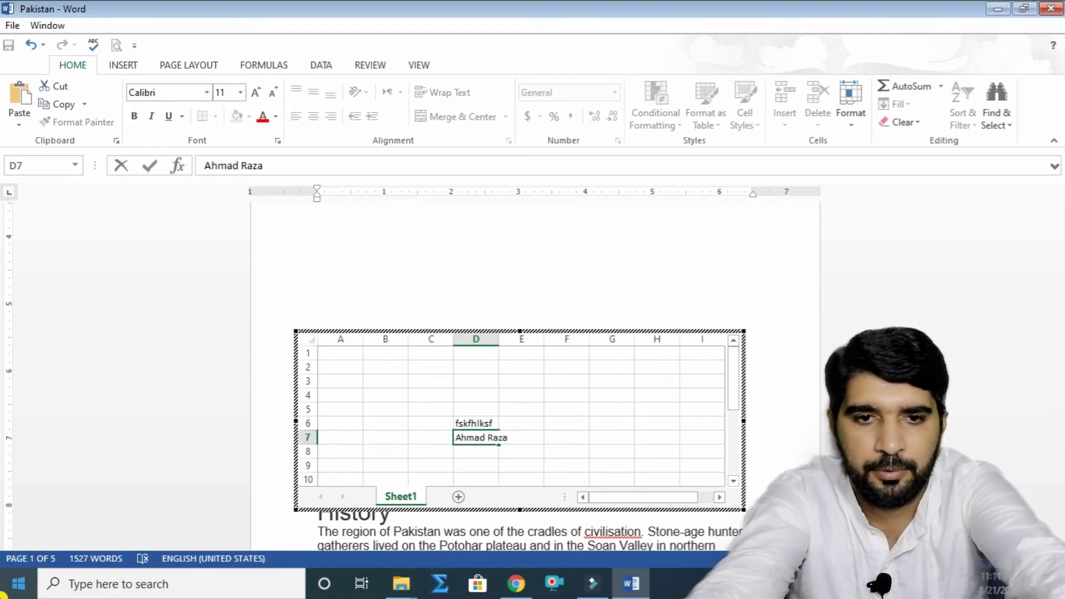
key(Up)
key(BackSpace)
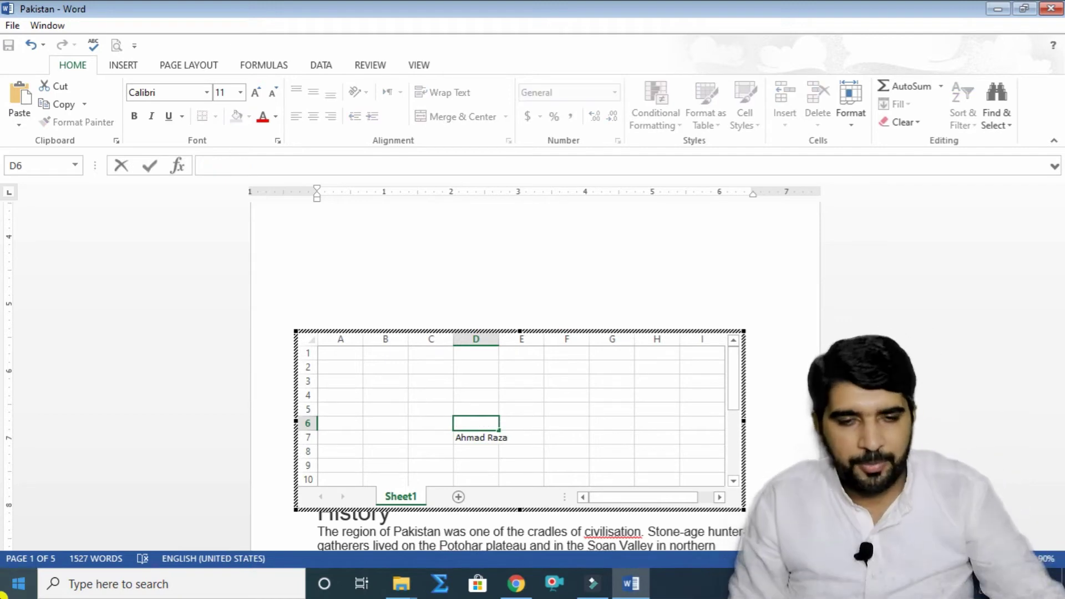
Step: Merge and centre the name across D7:E7 and enlarge its font
click(461, 437)
drag(481, 436, 507, 432)
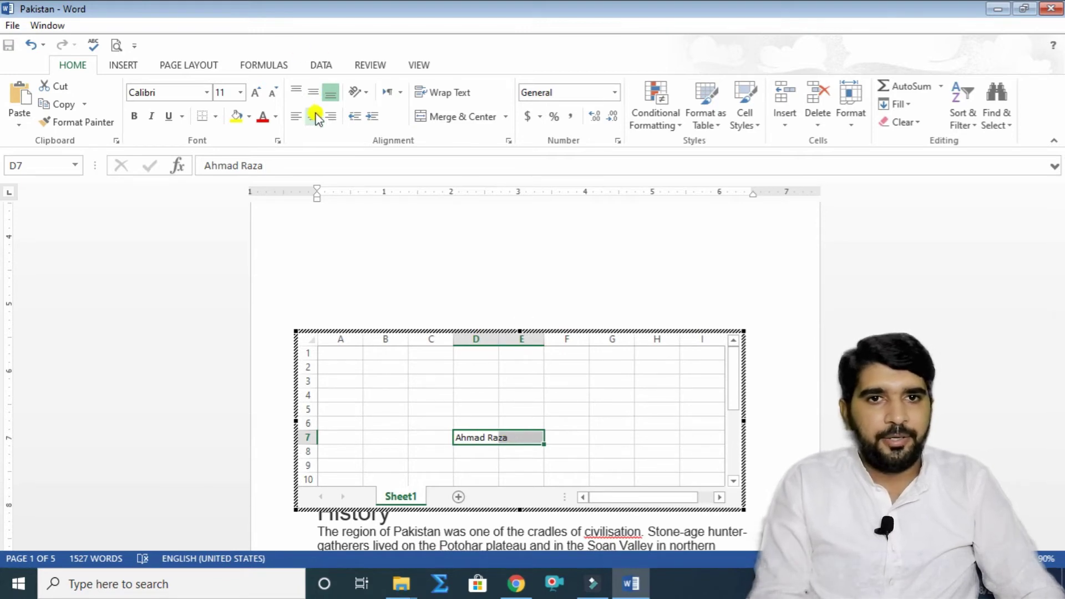
click(457, 123)
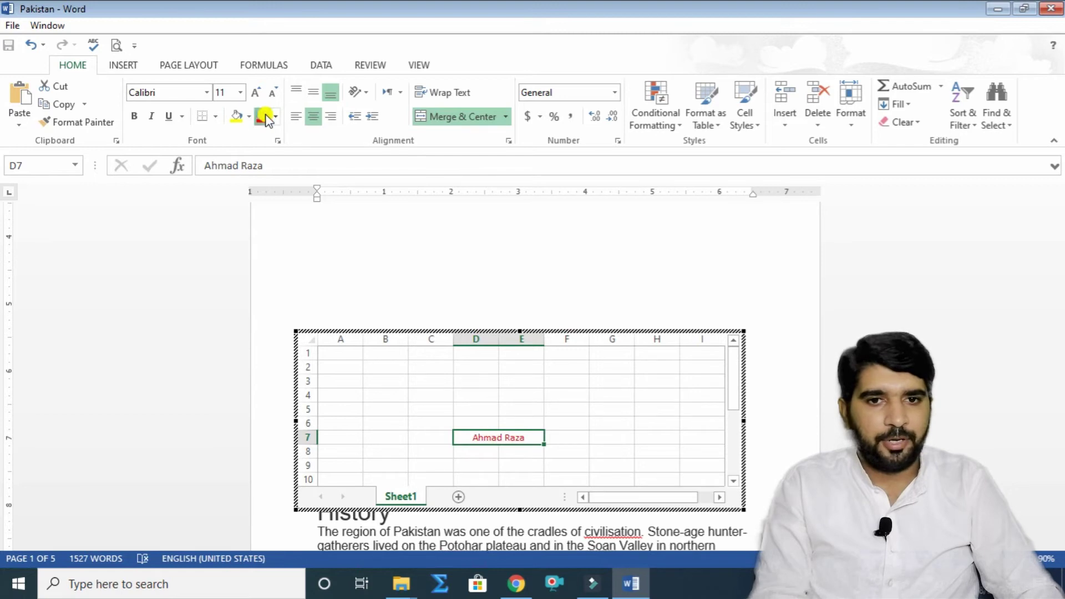
click(257, 92)
click(257, 92)
click(256, 92)
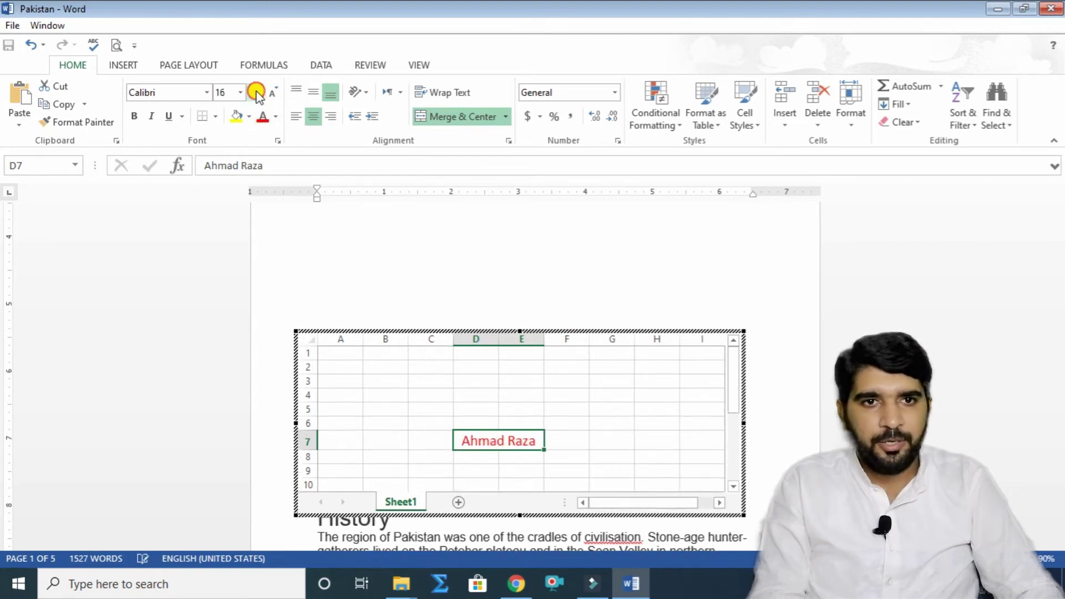
click(257, 92)
click(256, 92)
click(257, 93)
click(257, 92)
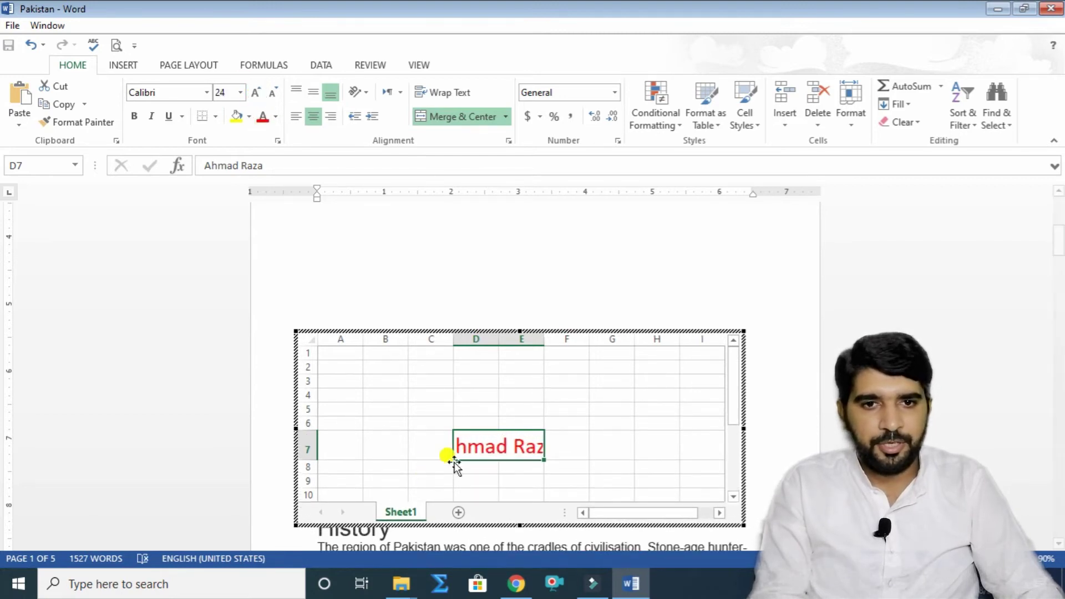
Step: Merge C7:G7, set 26 pt and yellow fill, then undo the formatting and exit the worksheet
drag(431, 444, 594, 444)
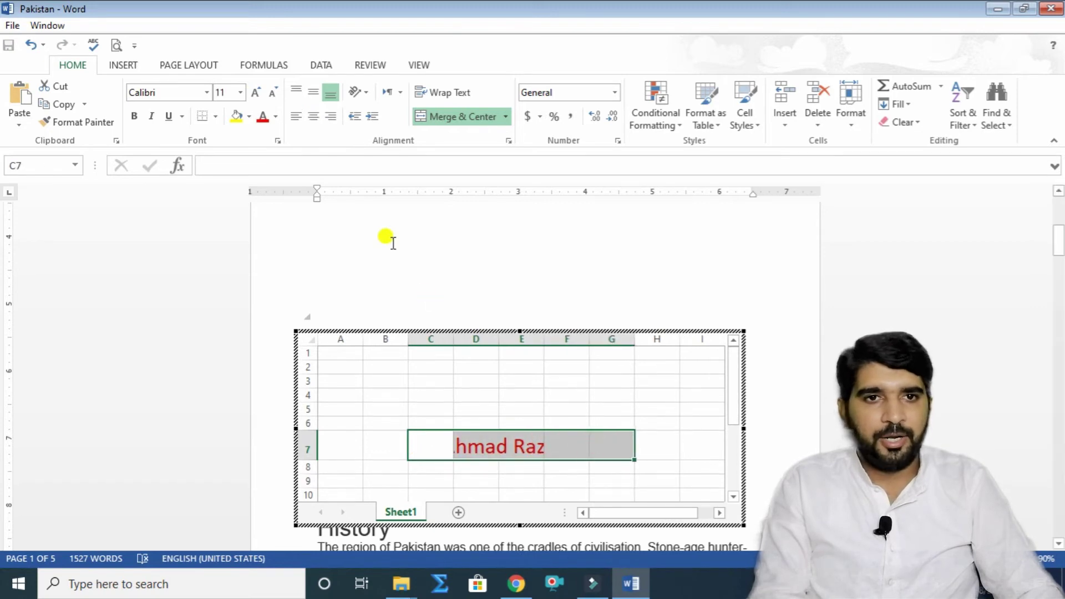
click(431, 118)
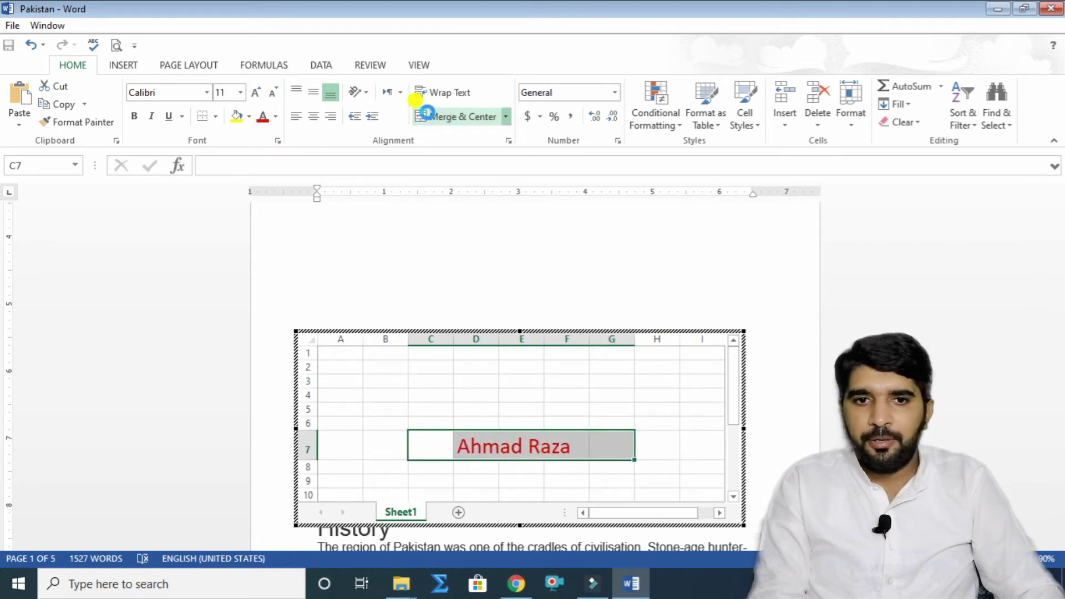
click(256, 92)
click(234, 116)
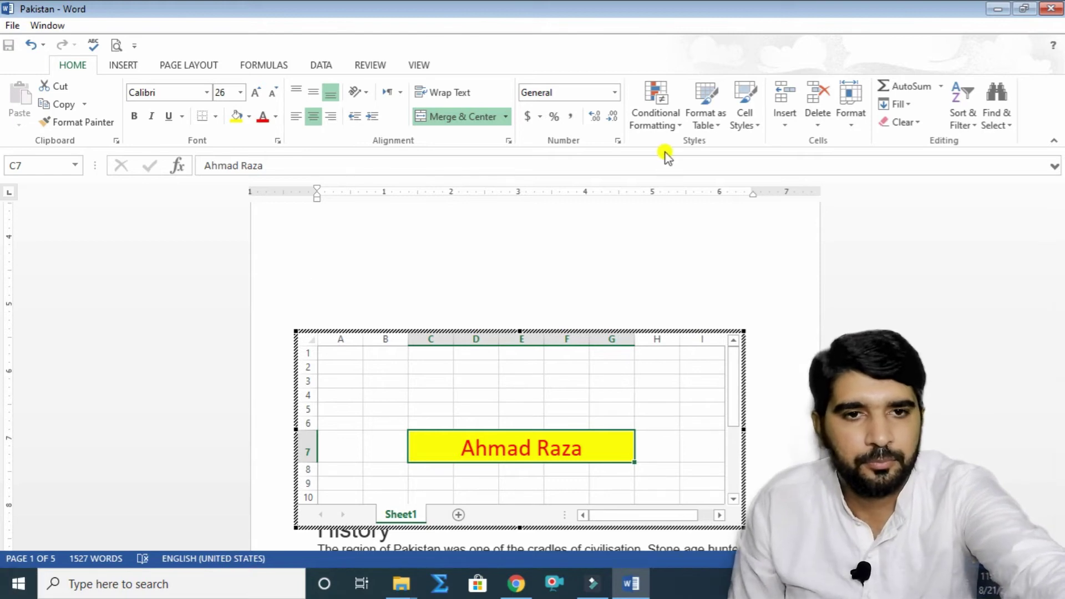
key(ctrl+z)
key(ctrl+z)
key(ctrl+z)
key(ctrl+z)
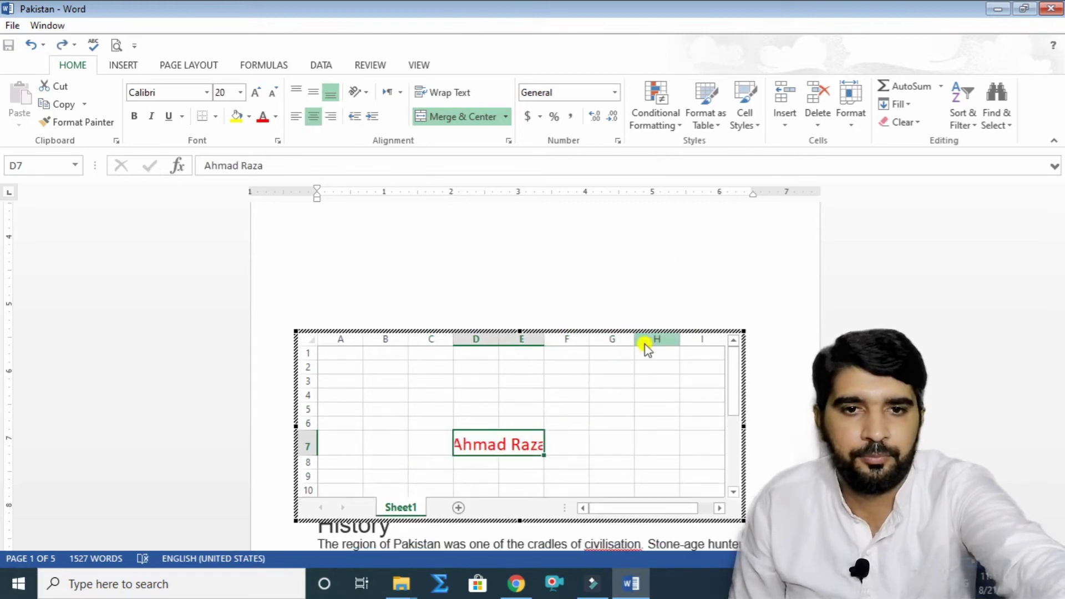
key(ctrl+z)
key(ctrl+z)
key(ctrl+z)
key(ctrl+z)
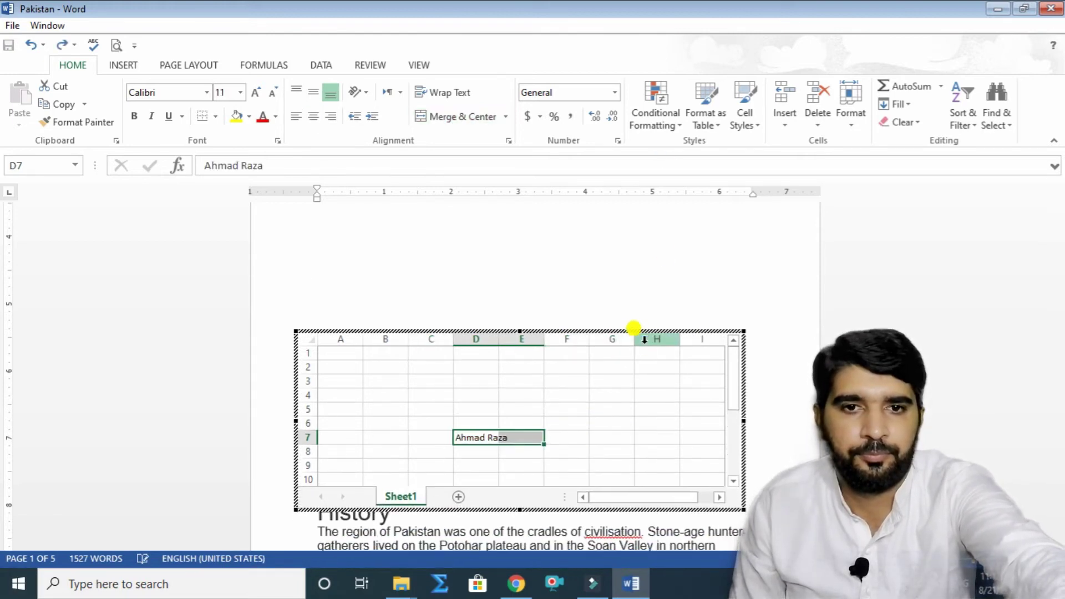
key(ctrl+z)
click(634, 328)
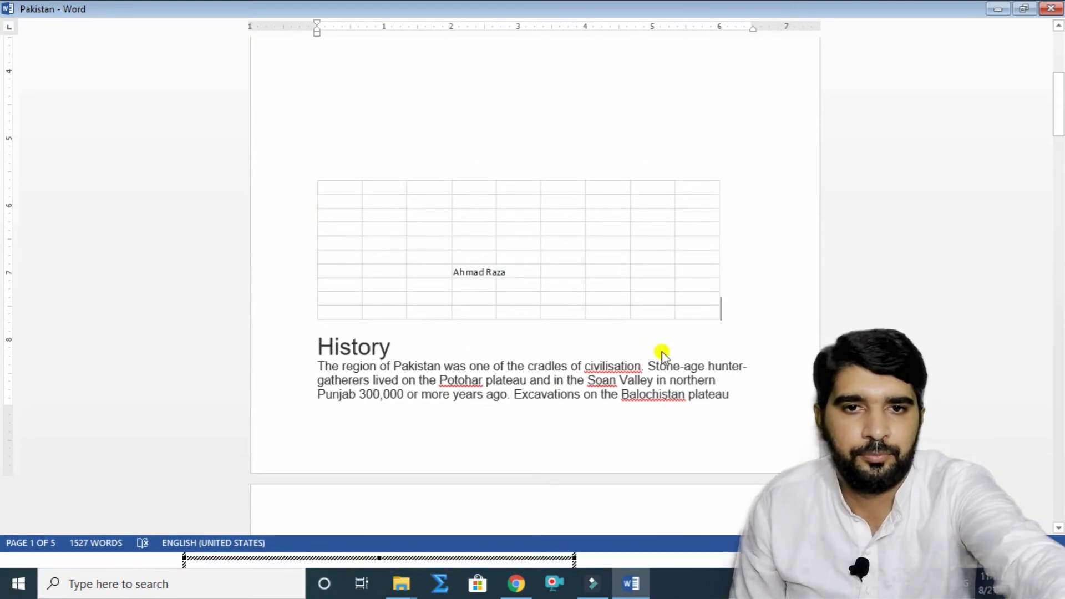
Step: Remove the embedded worksheet and insert an empty equation beneath the title
key(ctrl+z)
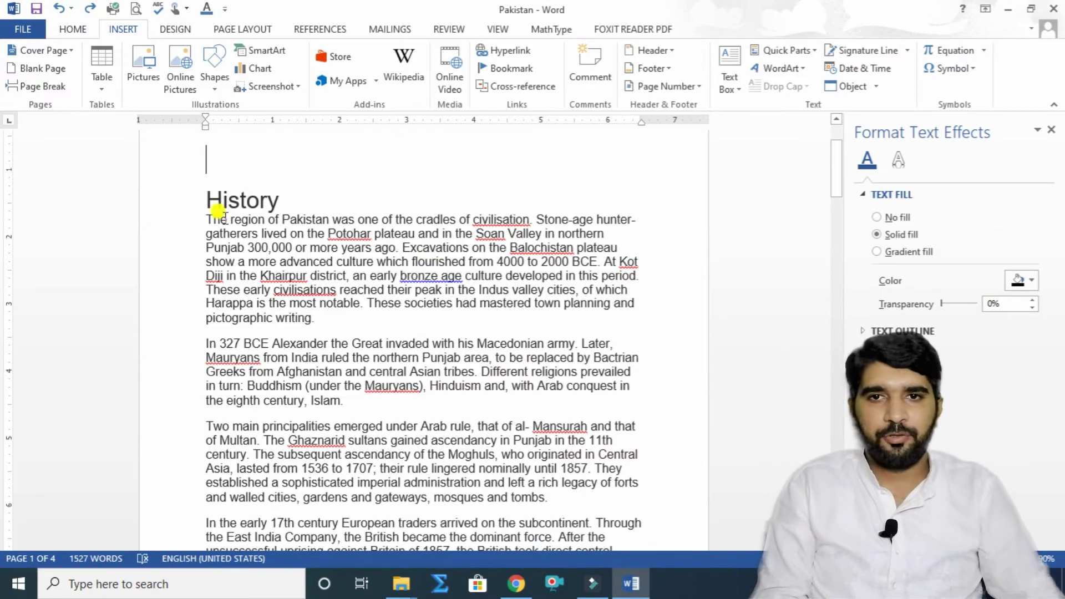
scroll(346, 216, down, 1)
scroll(355, 231, up, 3)
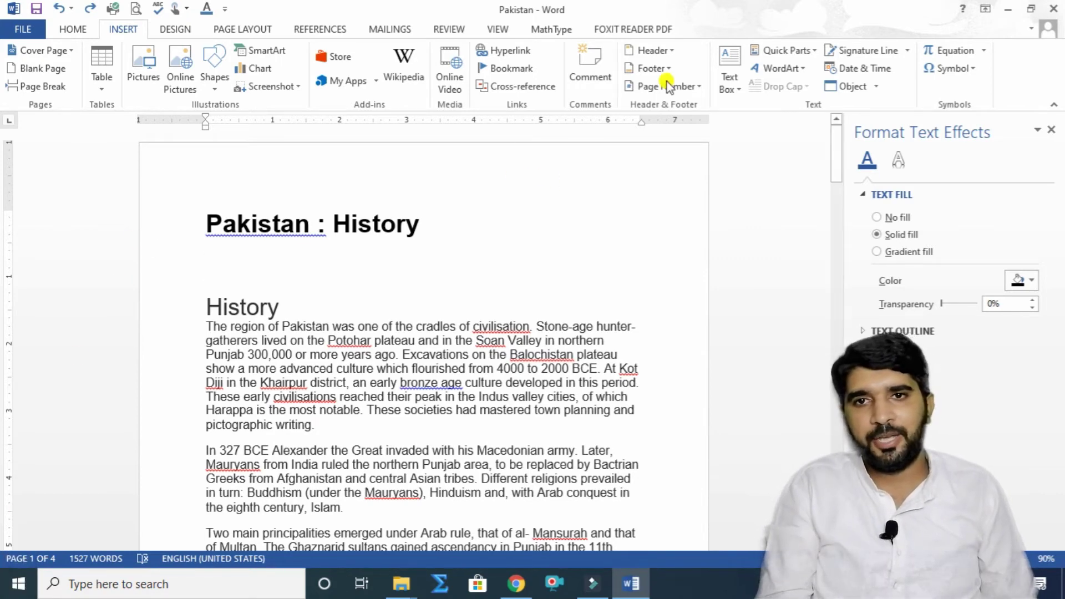
click(949, 50)
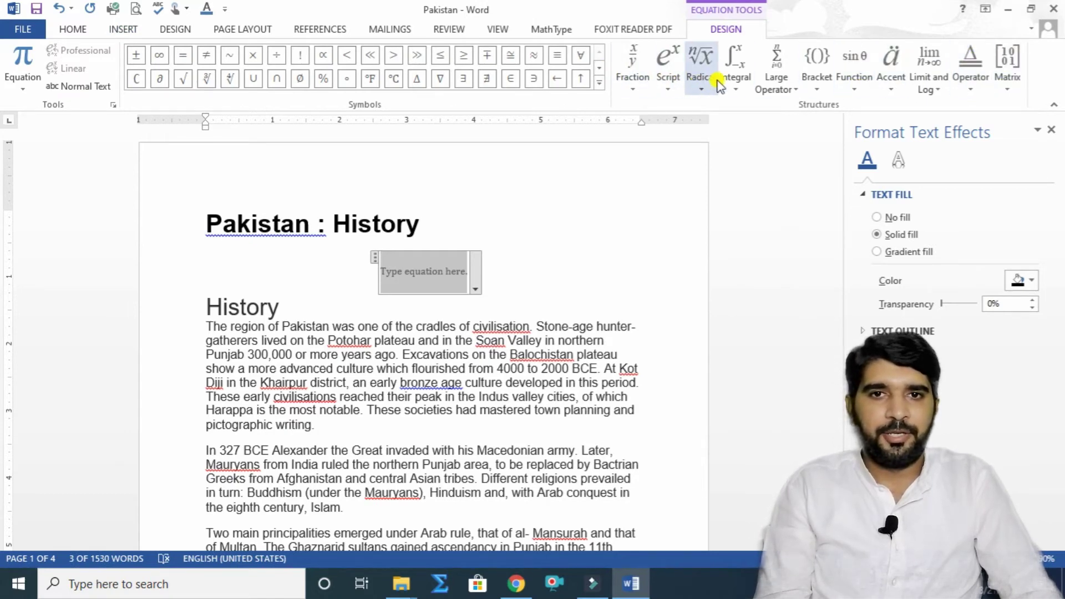
Step: Insert the dy/dx fraction into the equation and start a new line below it
click(634, 83)
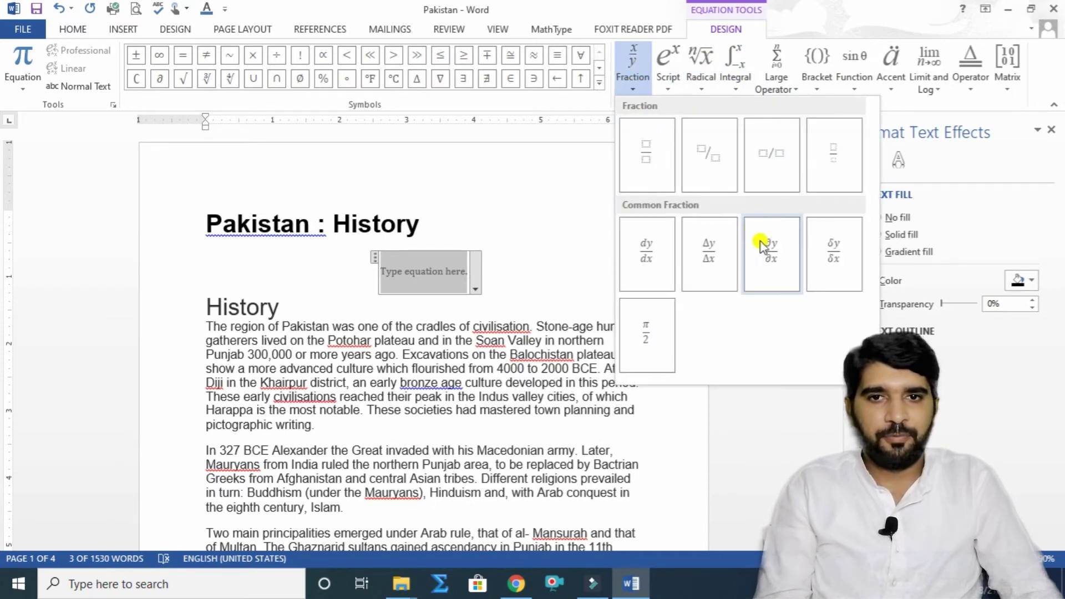
click(637, 255)
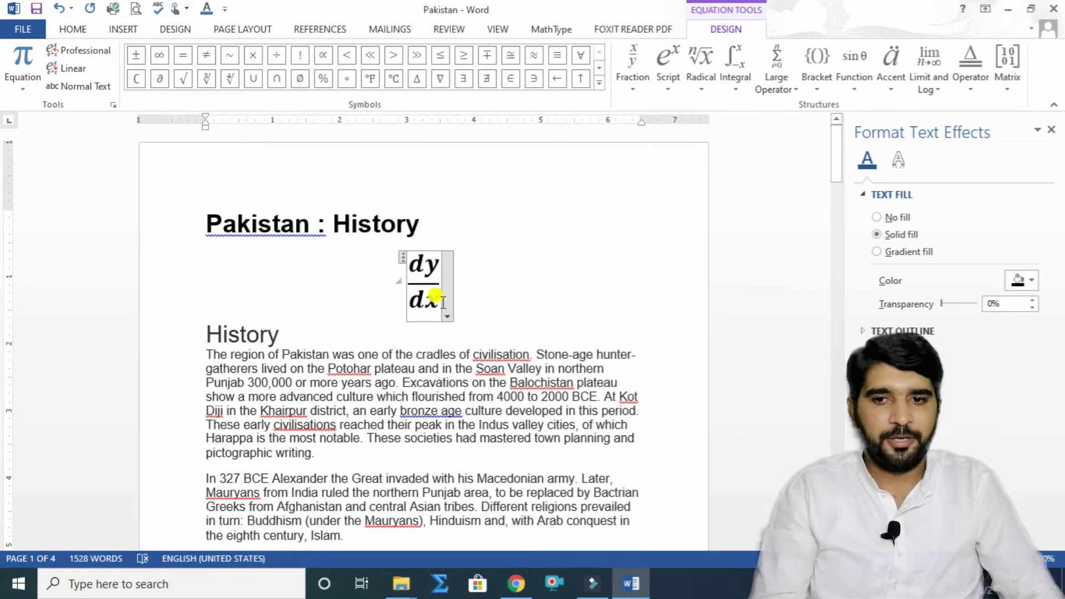
key(Right)
key(Return)
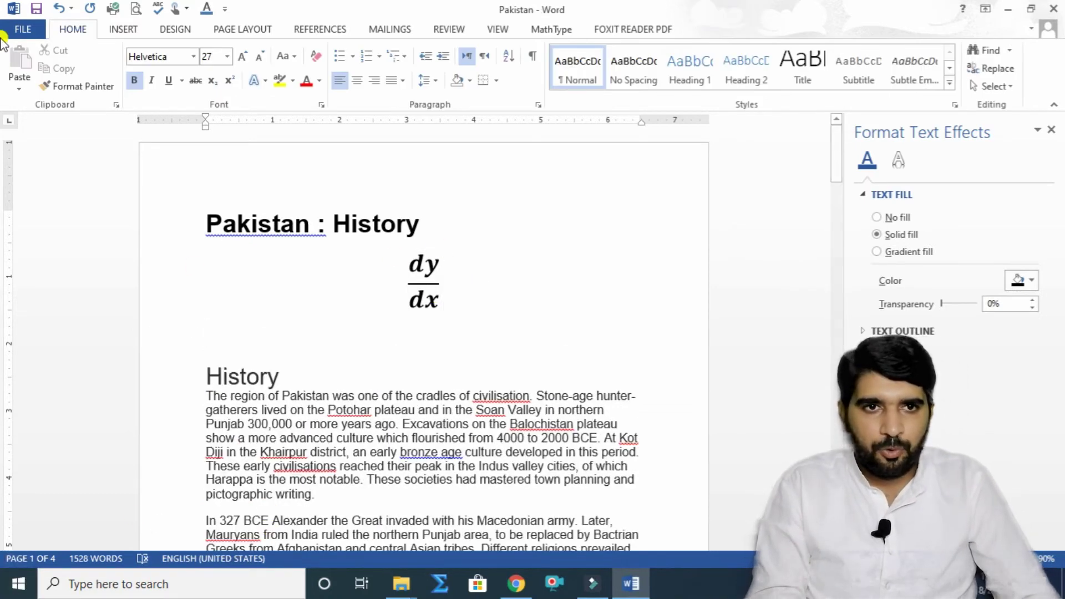
Step: Insert the built-in Fourier Series equation below dy/dx
click(121, 28)
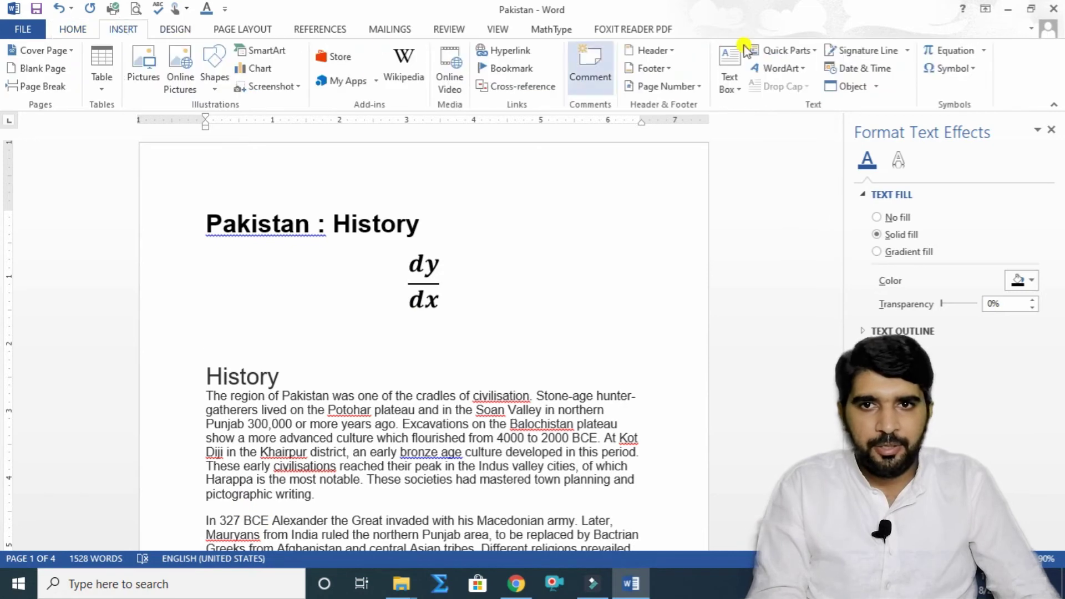
click(984, 52)
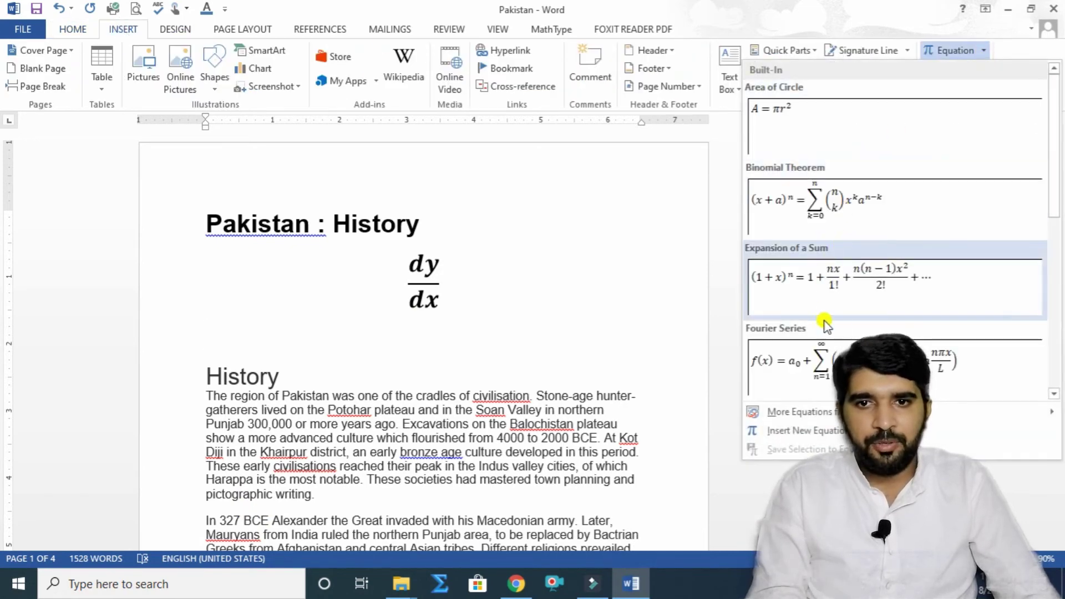
click(888, 360)
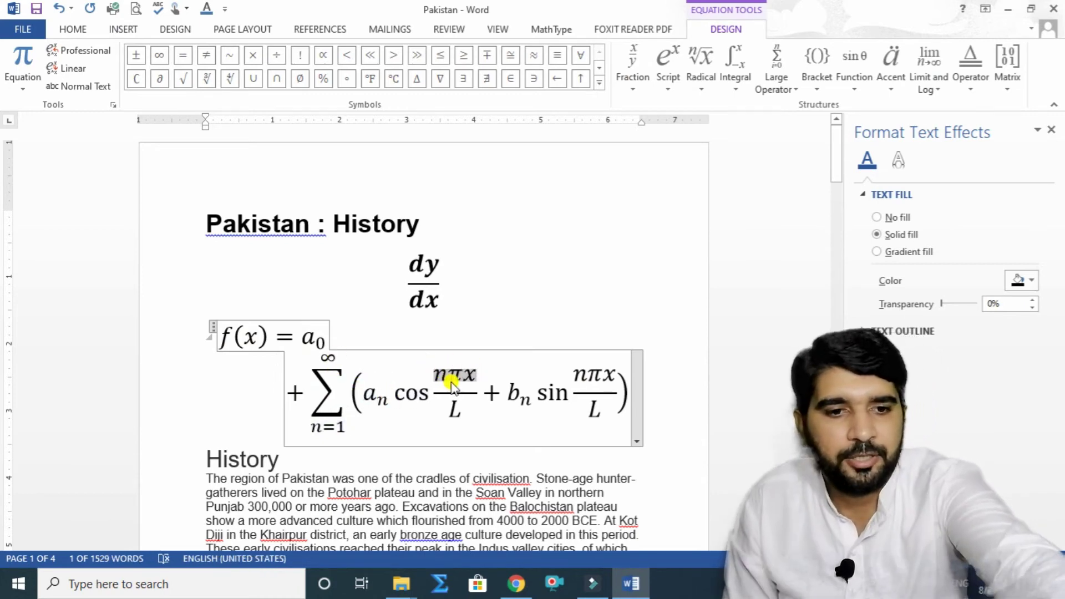
Step: Edit the Fourier series to read cos x/y with the sum from n=6, then add a line below
text(x)
click(486, 375)
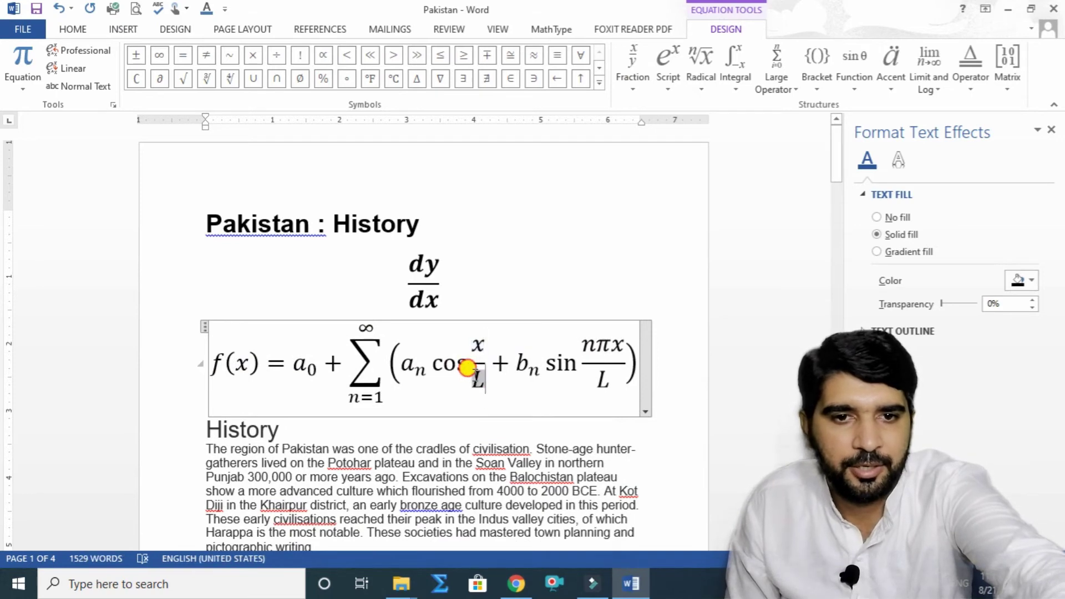
double_click(477, 380)
text(y)
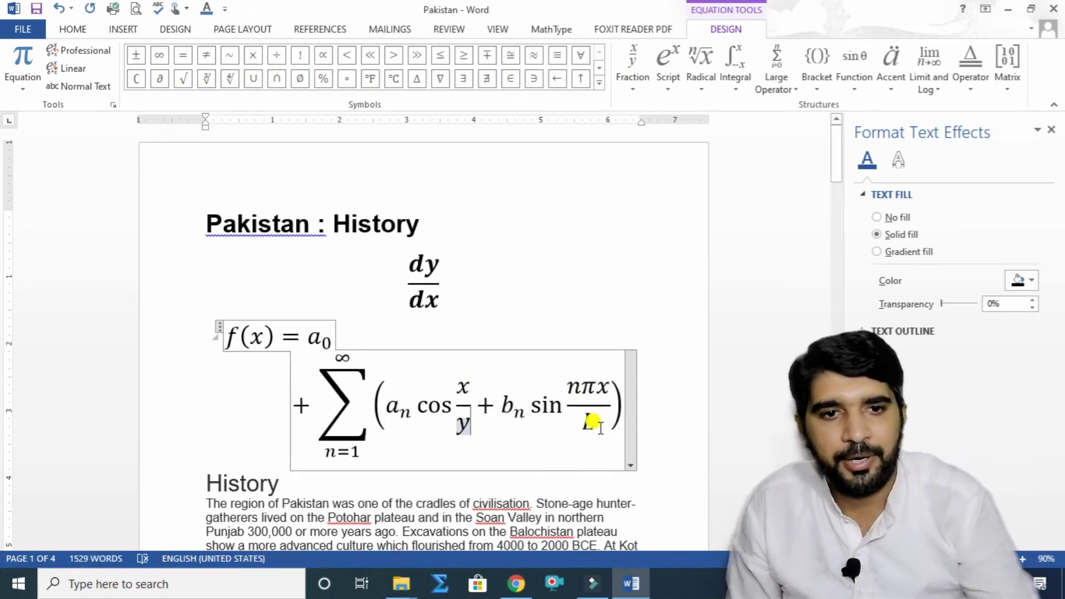
double_click(355, 452)
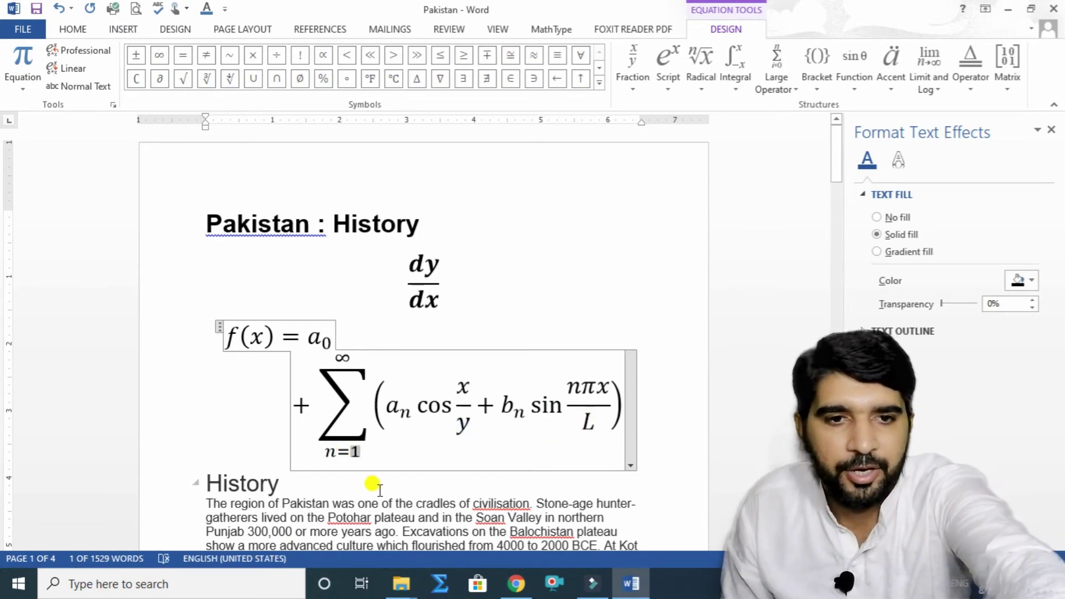
text(6)
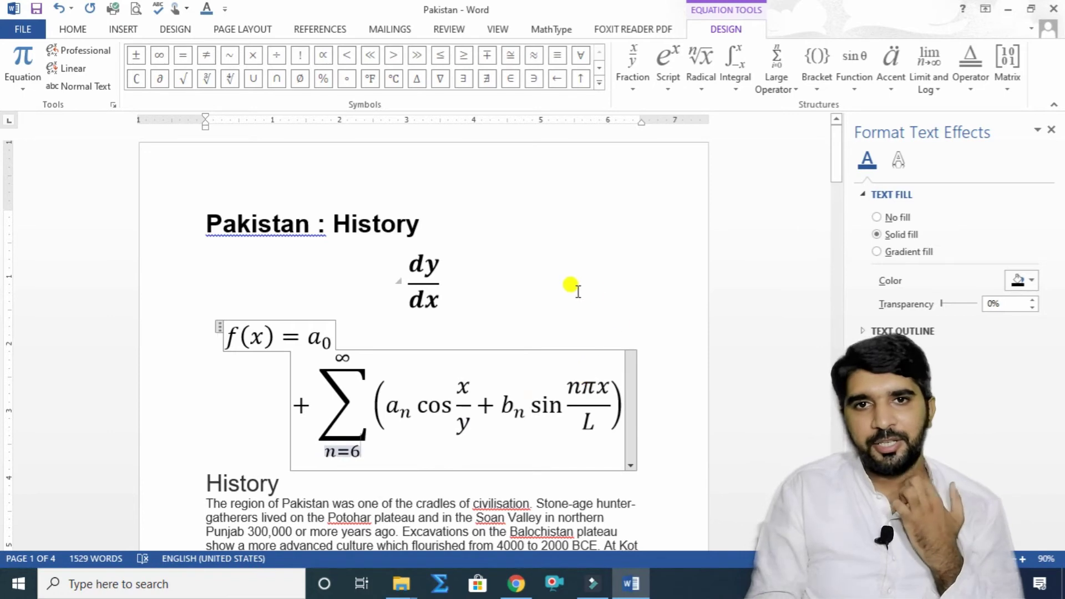
click(655, 459)
key(Return)
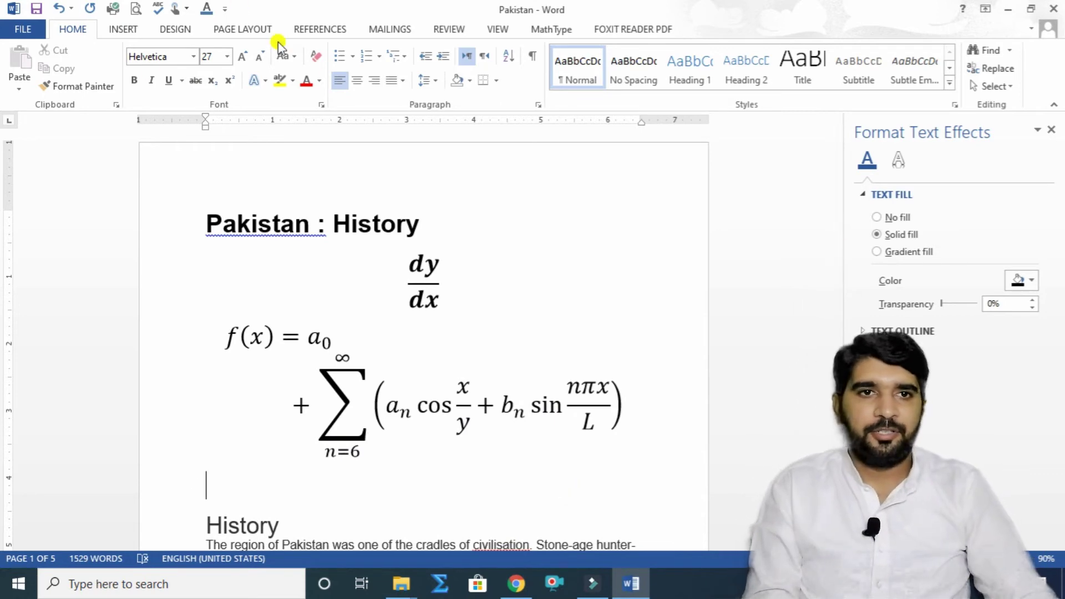
Step: Insert a new blank equation below the Fourier series
click(122, 30)
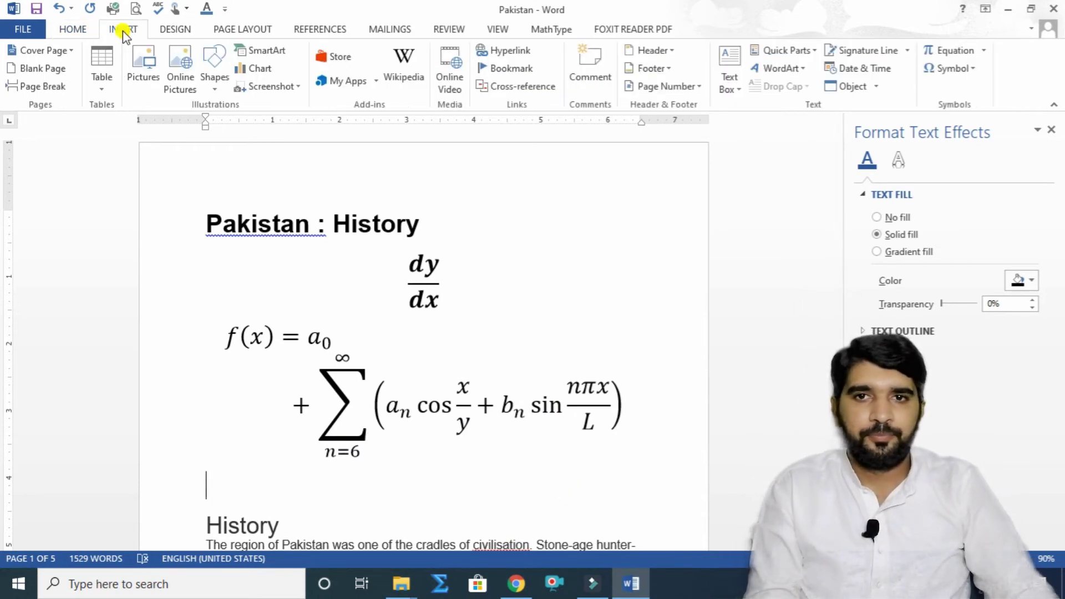
click(985, 51)
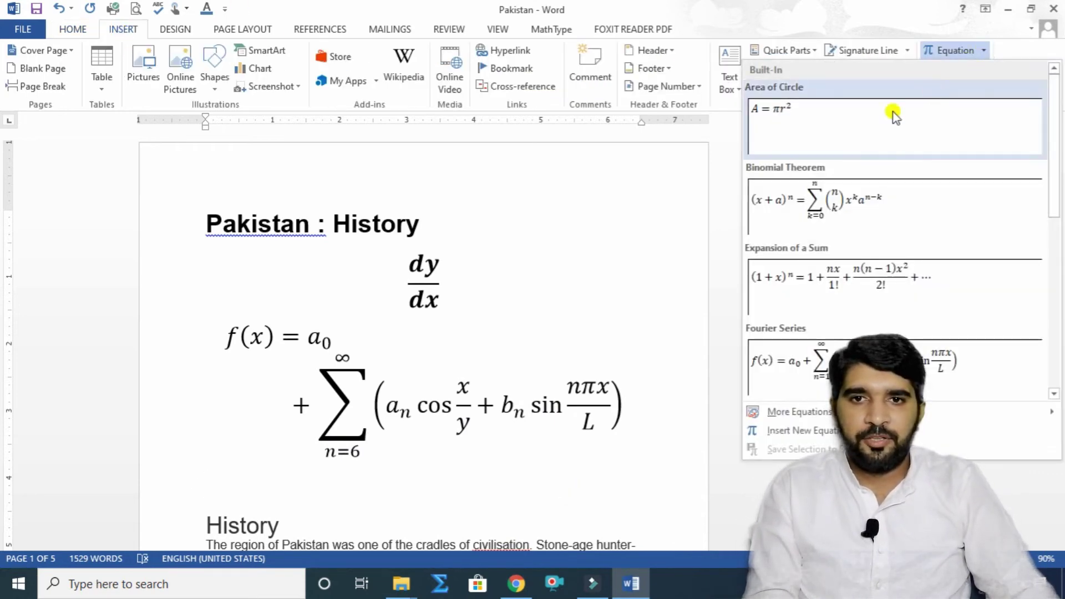
click(804, 432)
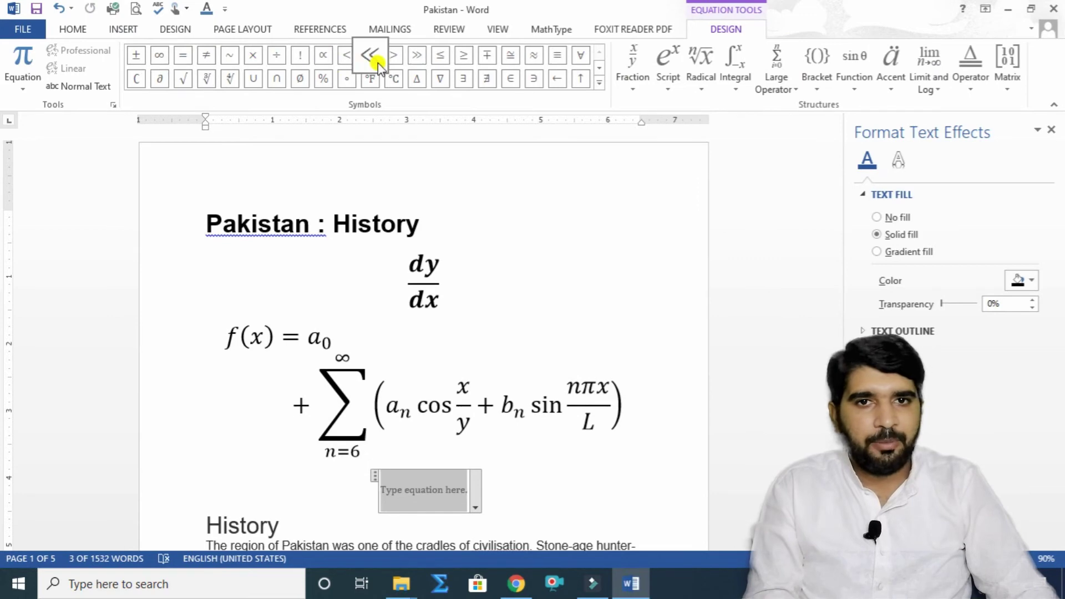
Step: Insert a 3×3 identity matrix and change its diagonal entries to 1, 15 and 17
click(635, 86)
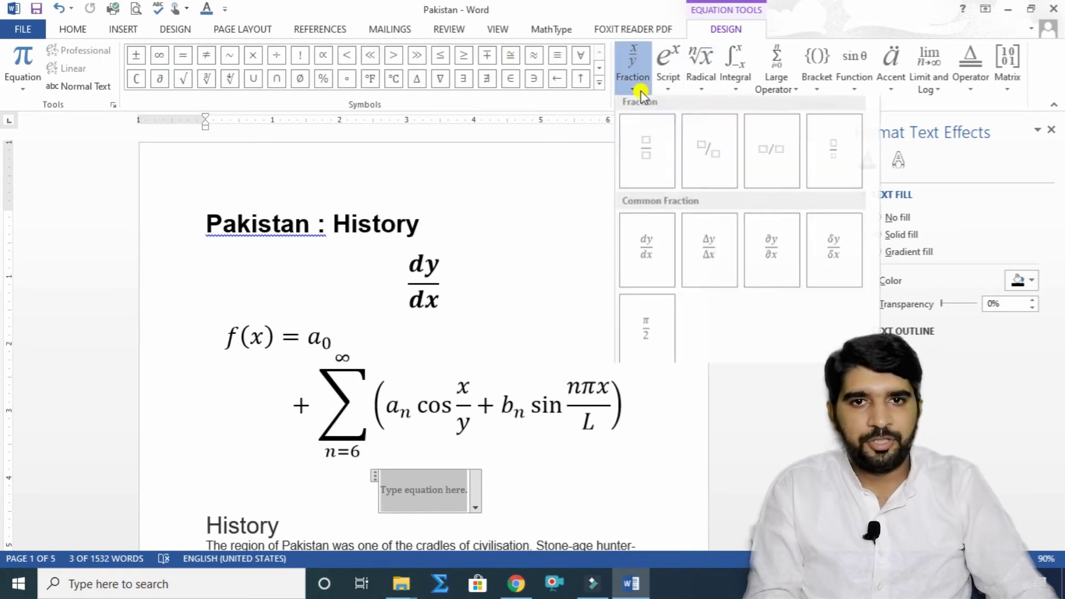
click(668, 89)
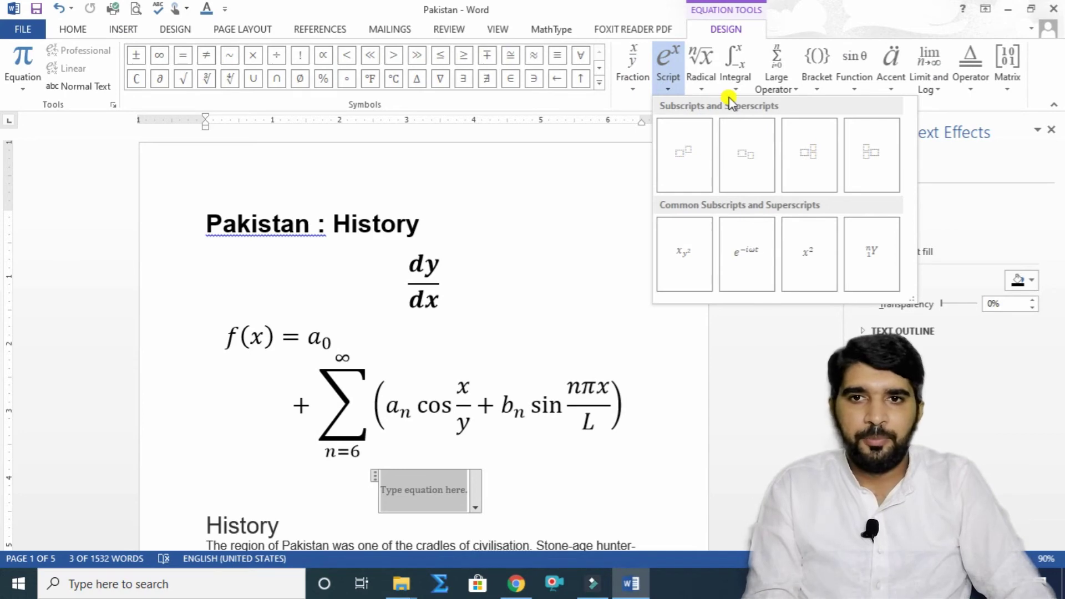
click(1003, 91)
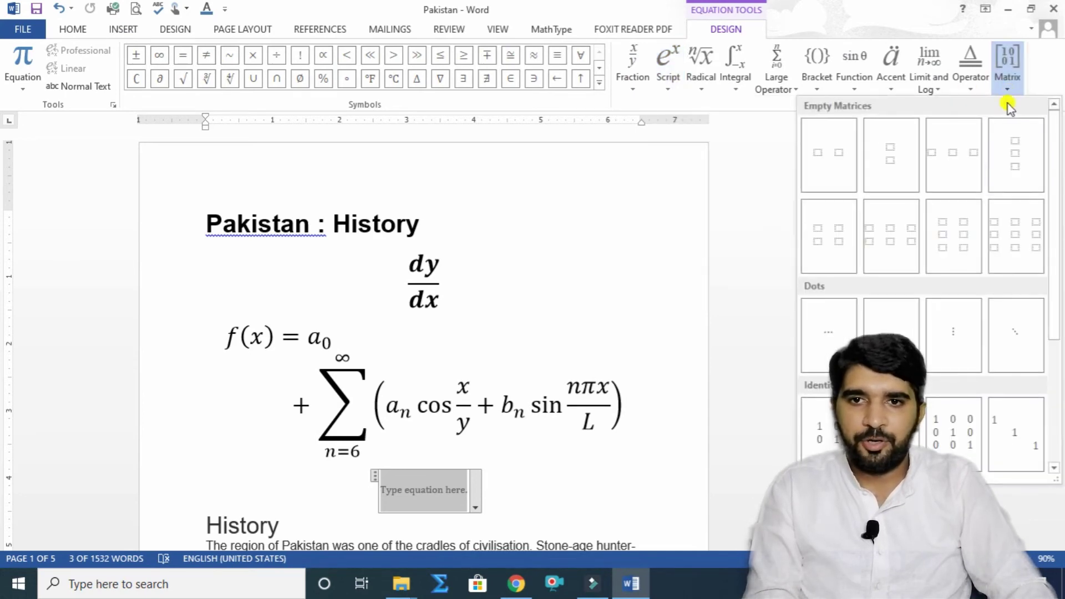
click(945, 432)
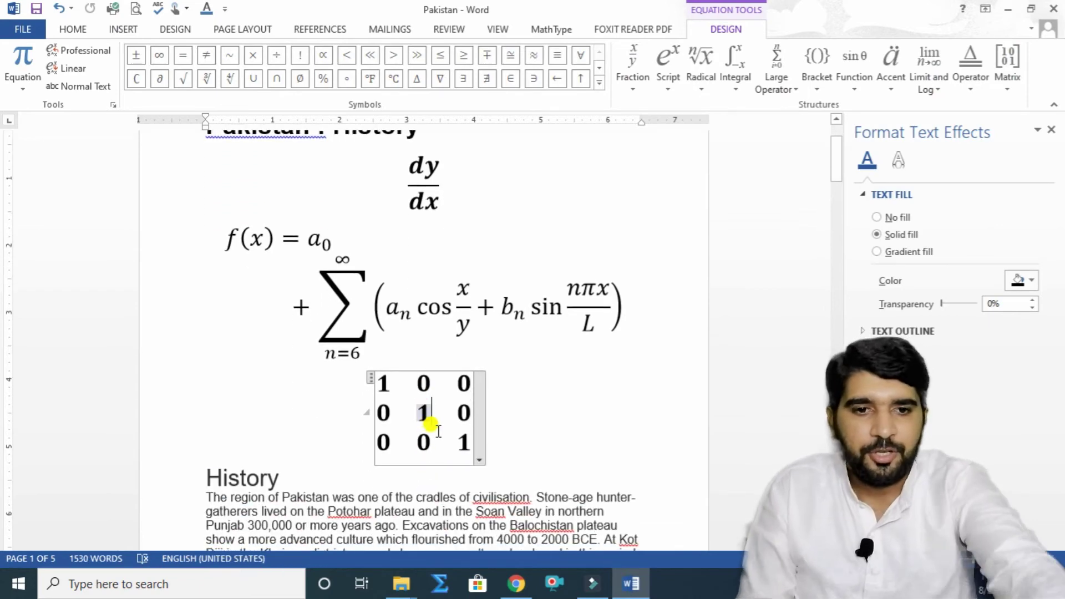
text(5)
click(473, 442)
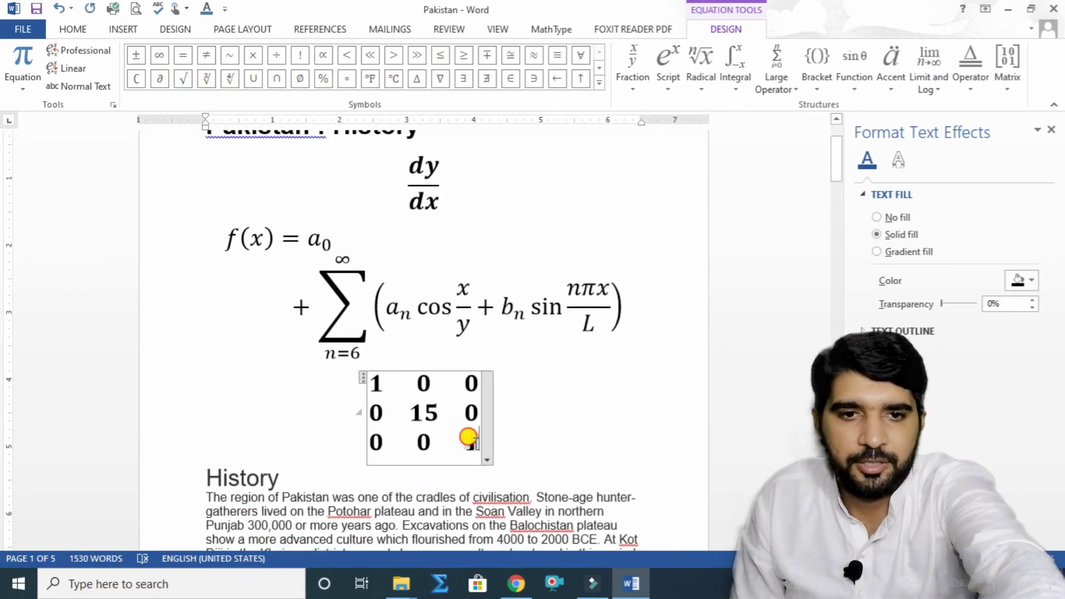
text(7)
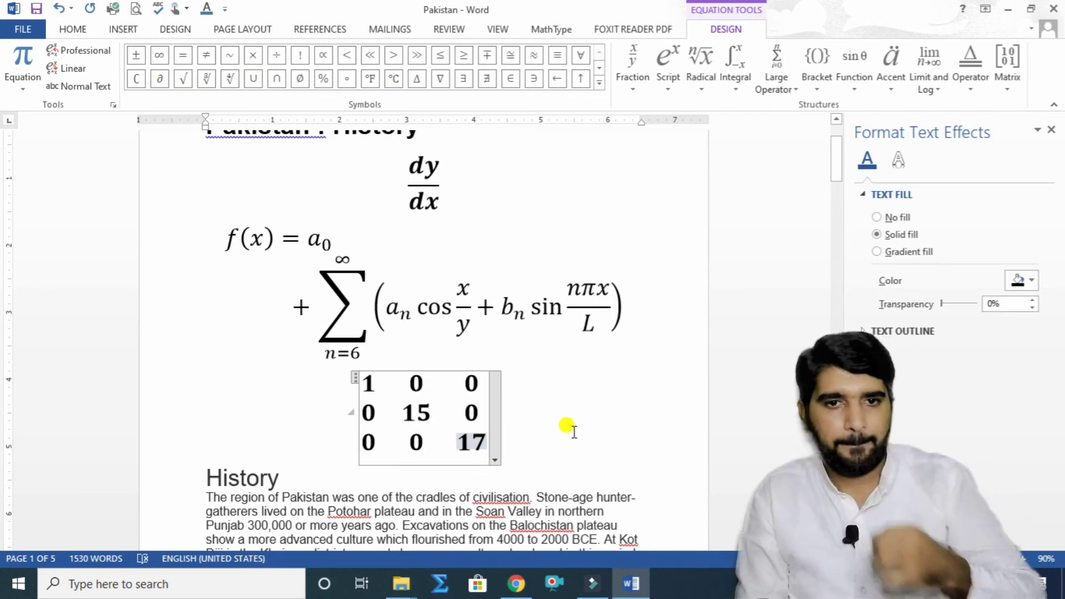
click(565, 426)
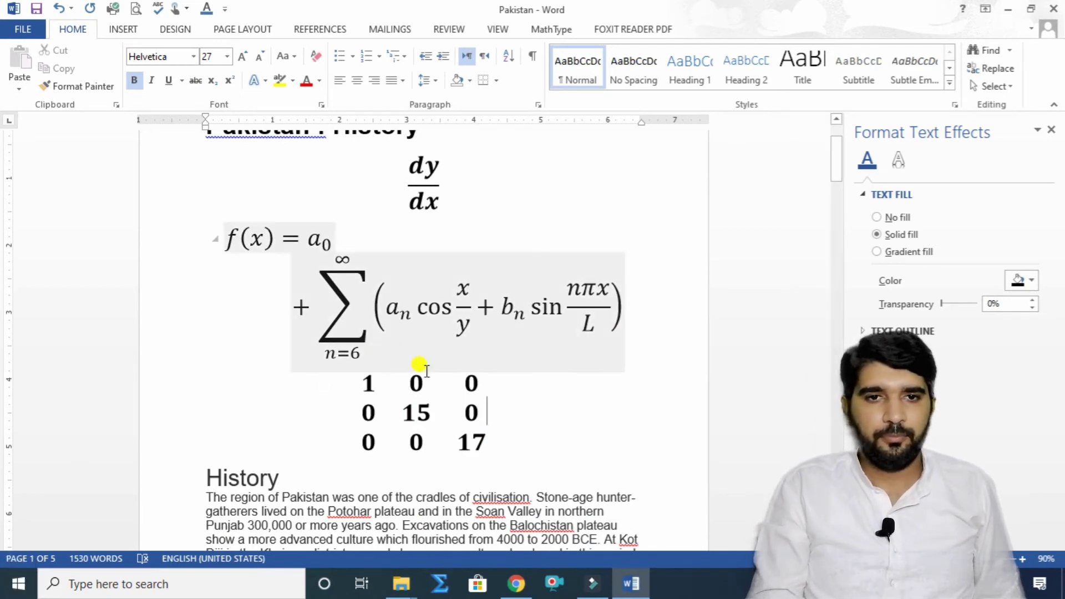
scroll(419, 368, up, 2)
Step: Delete the three equations and leave a blank line above the History heading
mouse_move(527, 482)
mouse_down()
mouse_move(435, 424)
mouse_move(387, 302)
mouse_move(397, 209)
mouse_move(402, 233)
mouse_up()
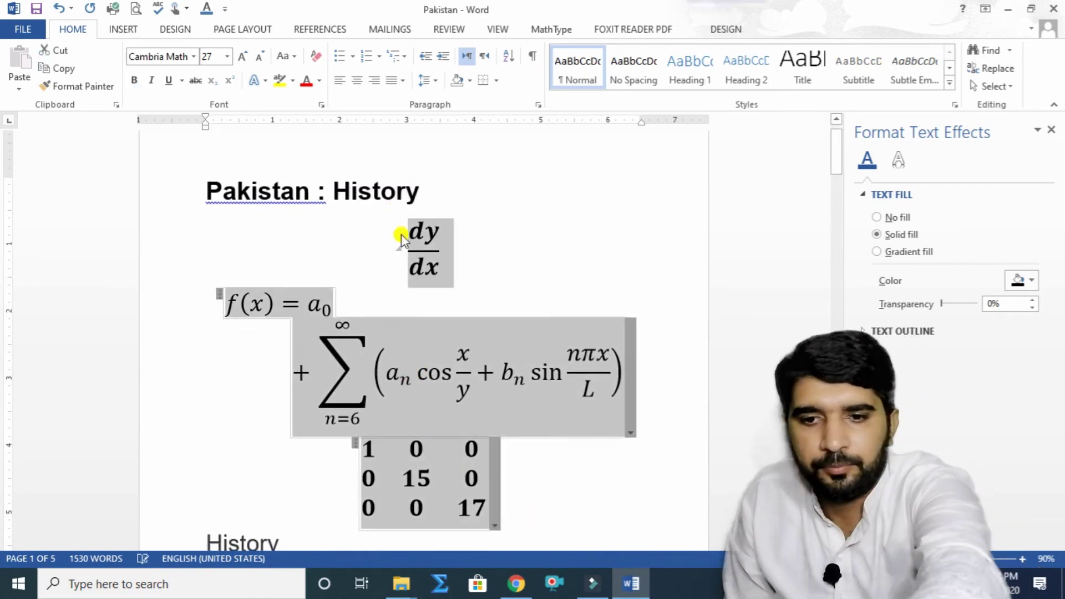
key(Delete)
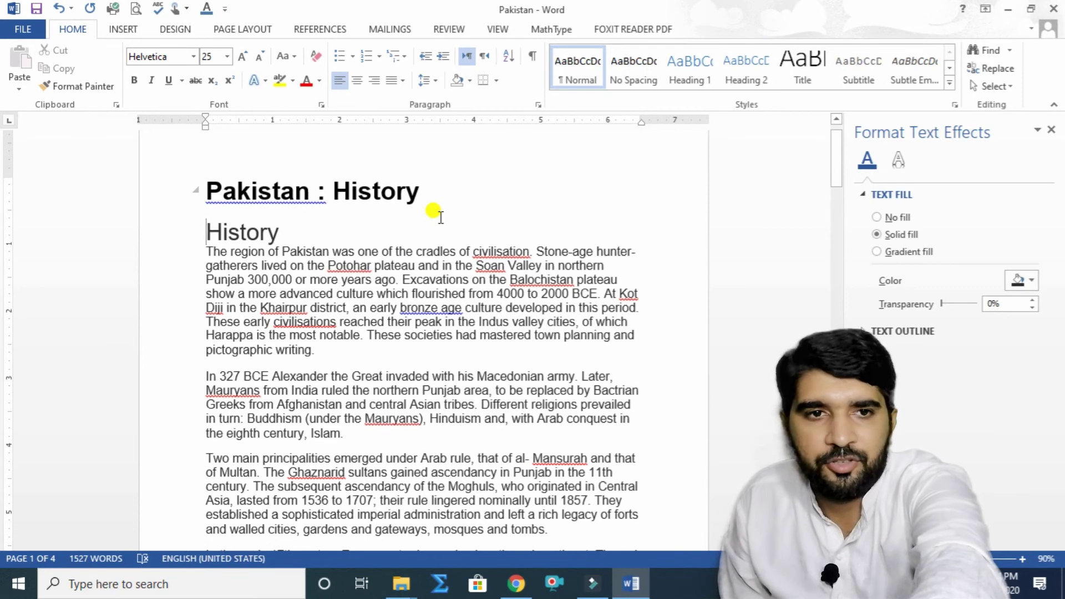
key(Return)
key(Return)
key(Return)
key(Return)
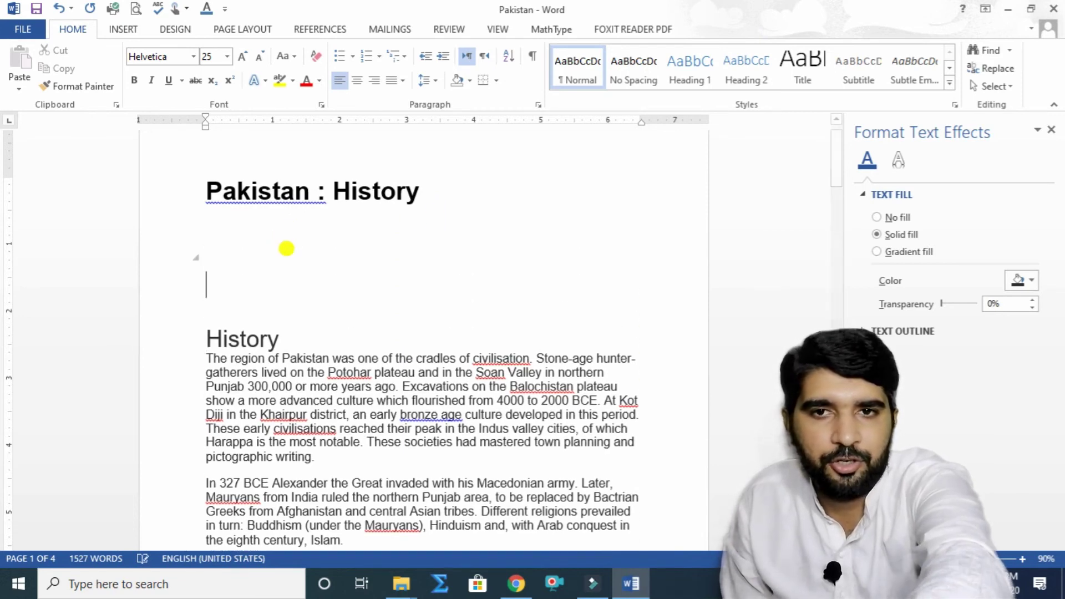
click(123, 29)
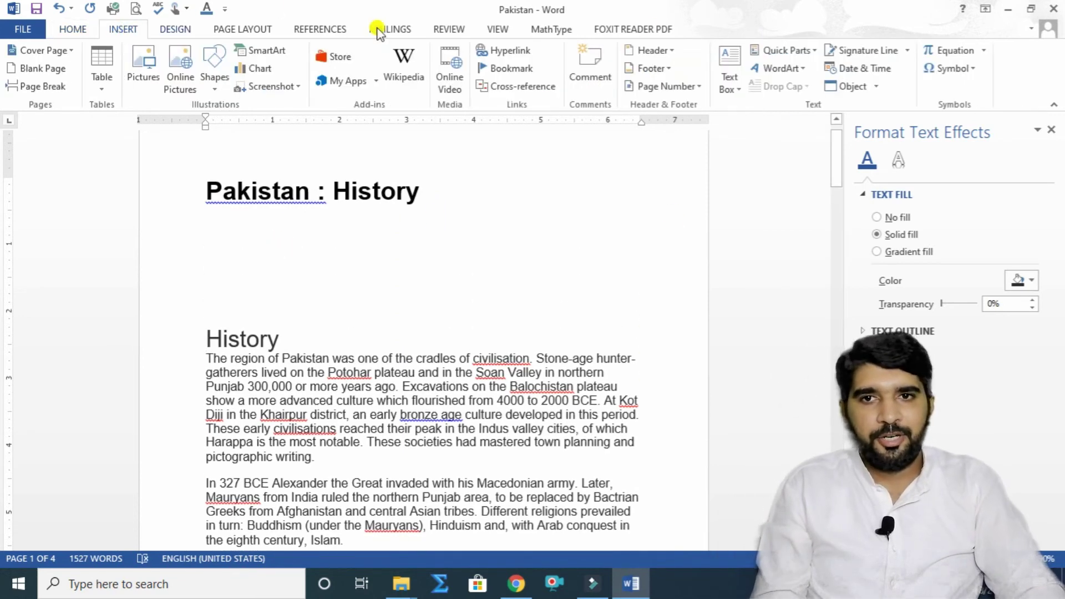
Step: Open the More Symbols dialog and bring up the Wingdings symbol set
click(955, 69)
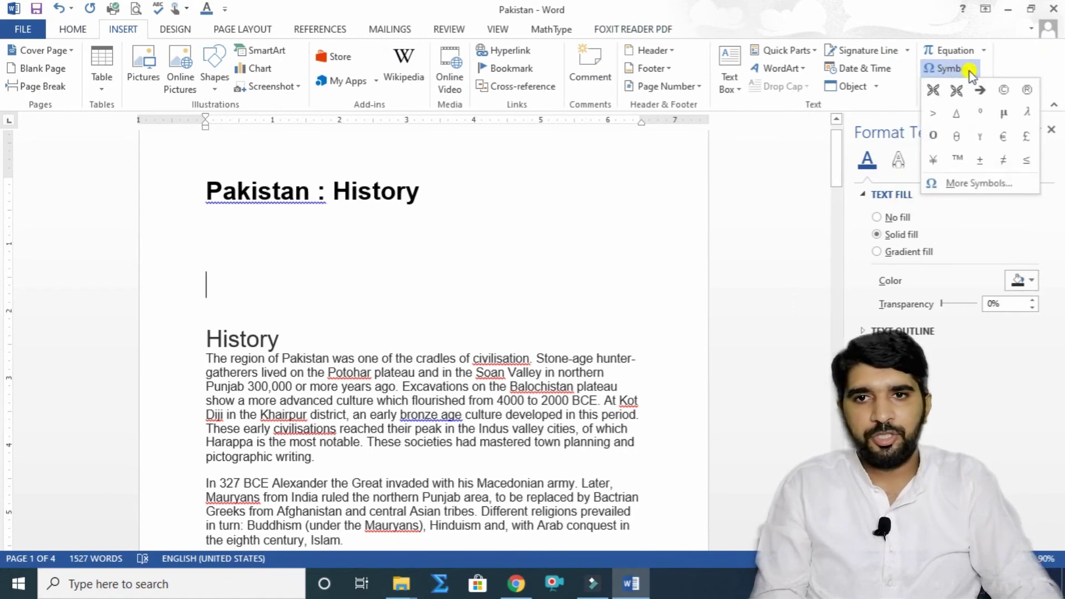
click(984, 183)
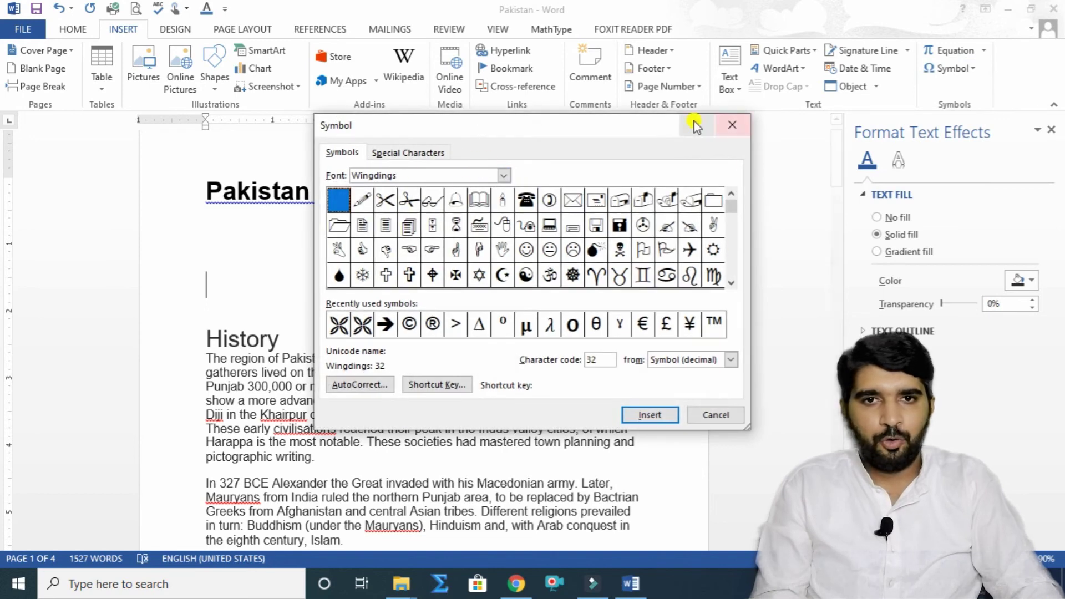
drag(624, 129, 917, 106)
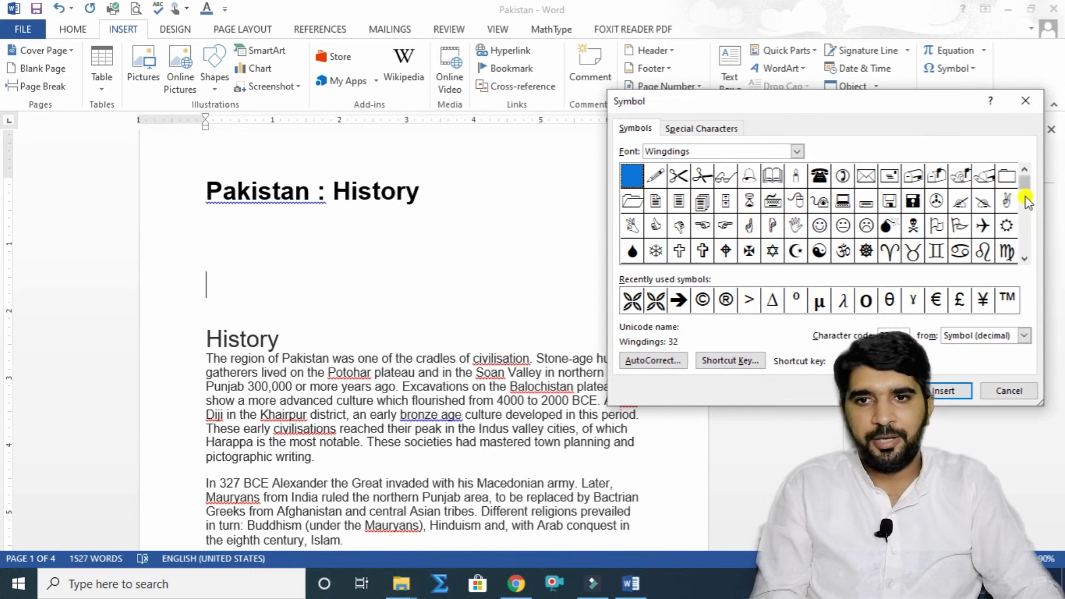
click(1024, 258)
click(1024, 258)
click(1024, 259)
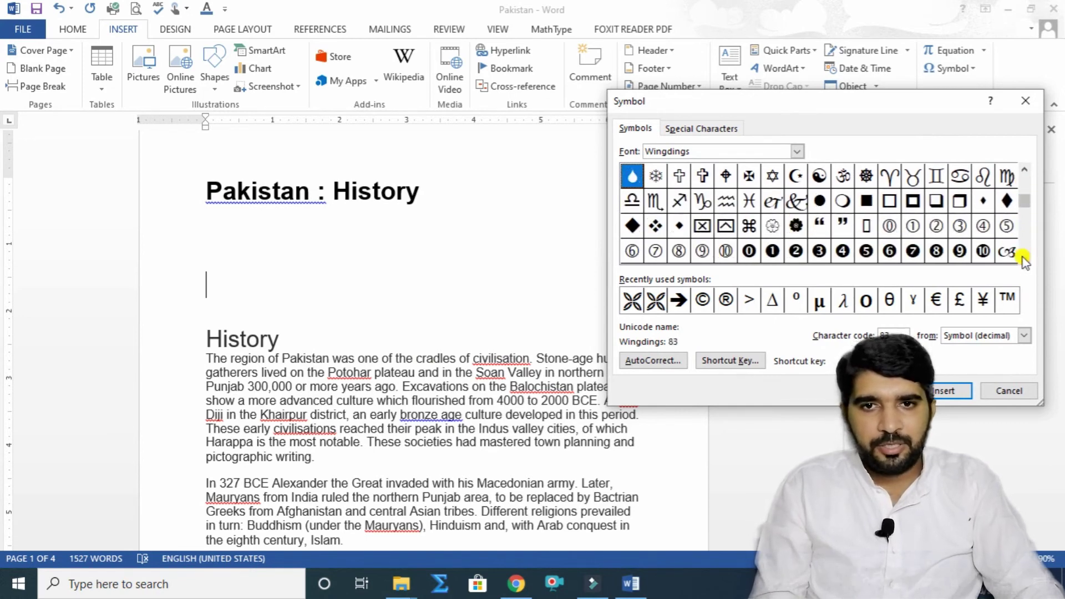
click(1024, 259)
click(1024, 259)
click(1023, 258)
click(1024, 259)
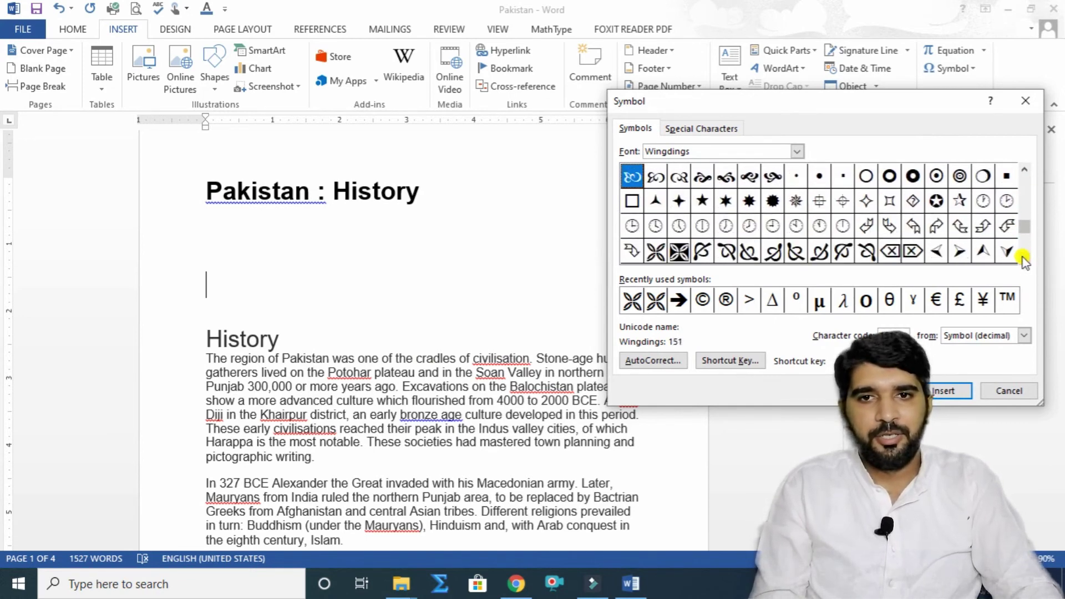
click(1024, 258)
click(1024, 258)
click(1023, 258)
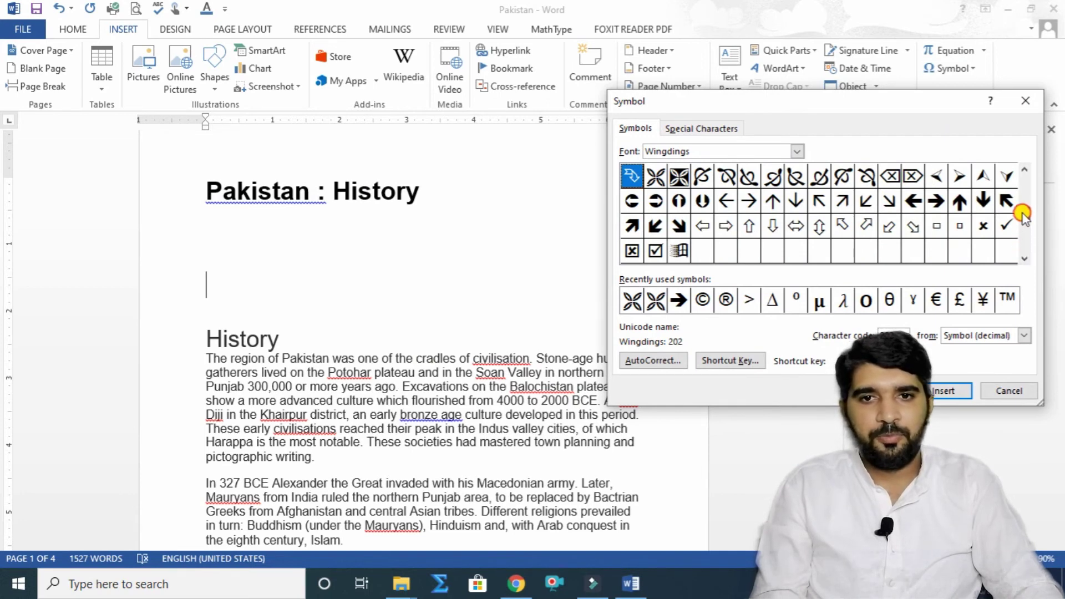
drag(1022, 172, 1023, 191)
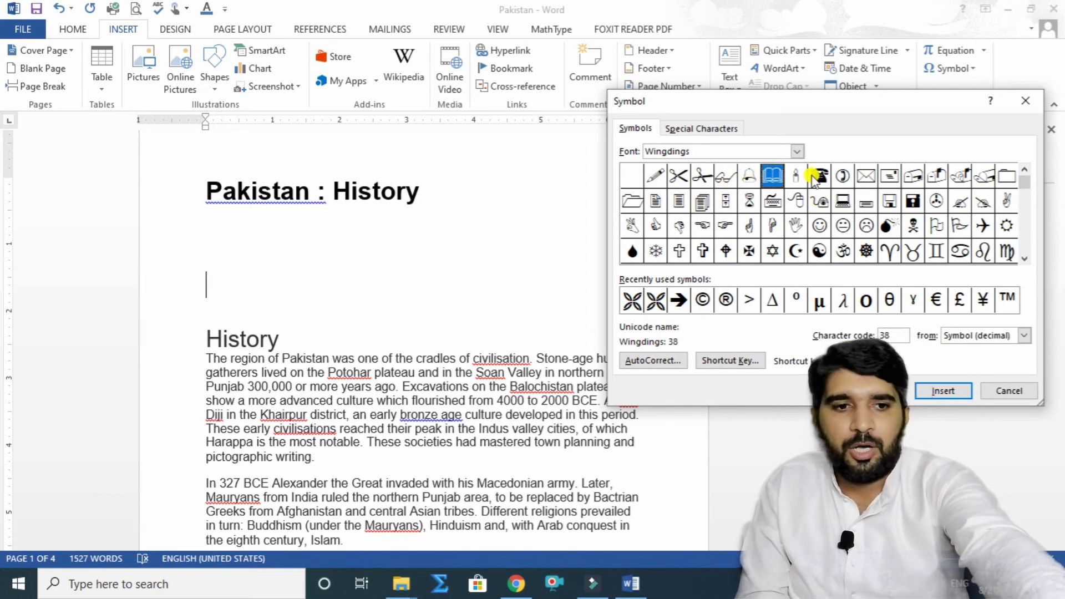
Step: Insert the computer, telephone, X-shape and pencil Wingdings symbols under the title
click(842, 201)
click(943, 390)
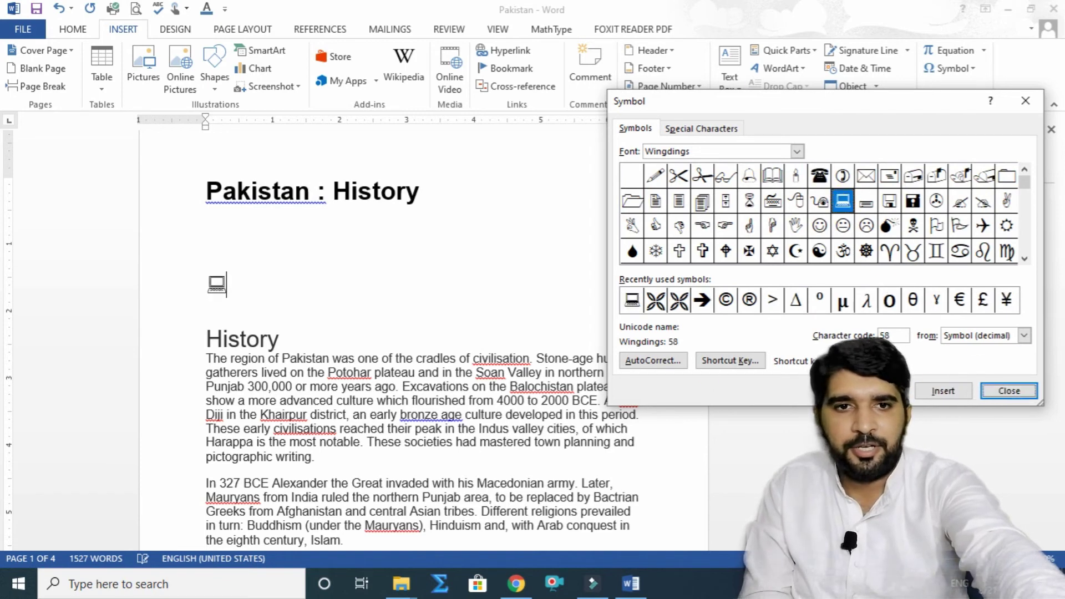
click(819, 176)
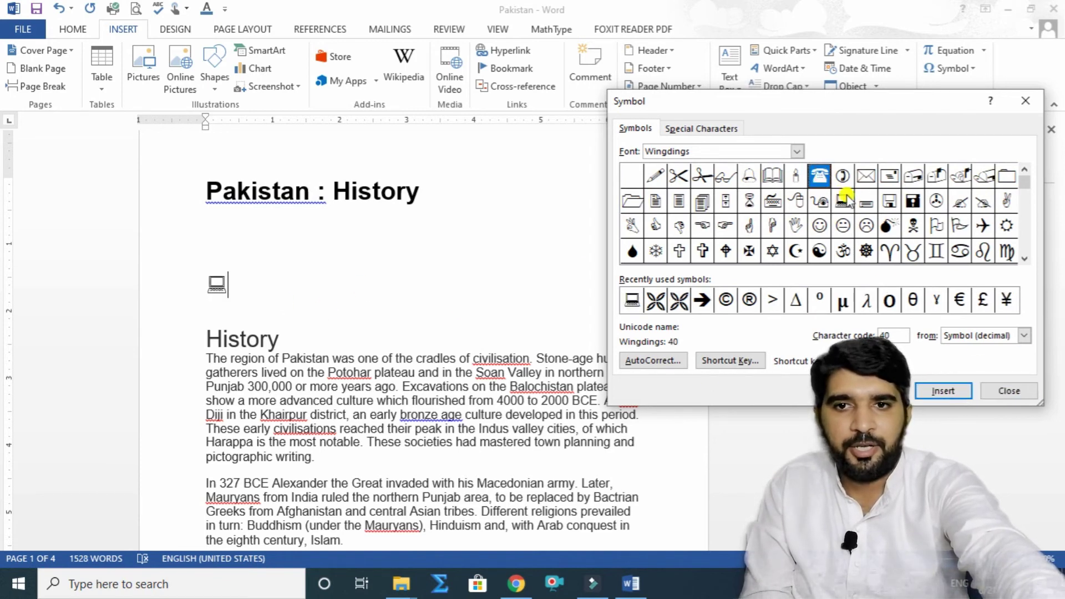
click(944, 390)
click(678, 300)
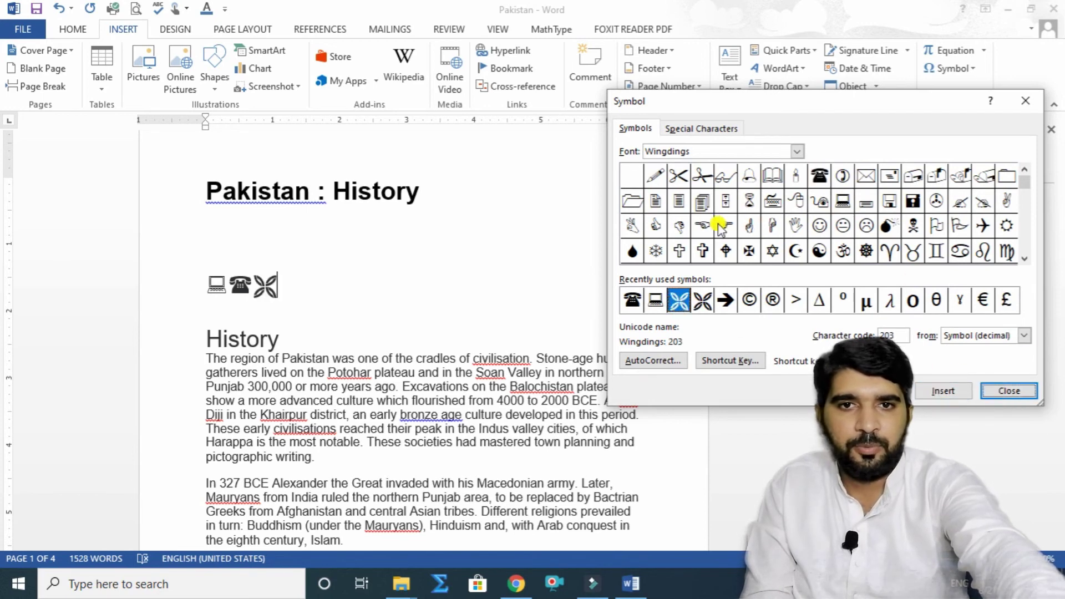
click(655, 176)
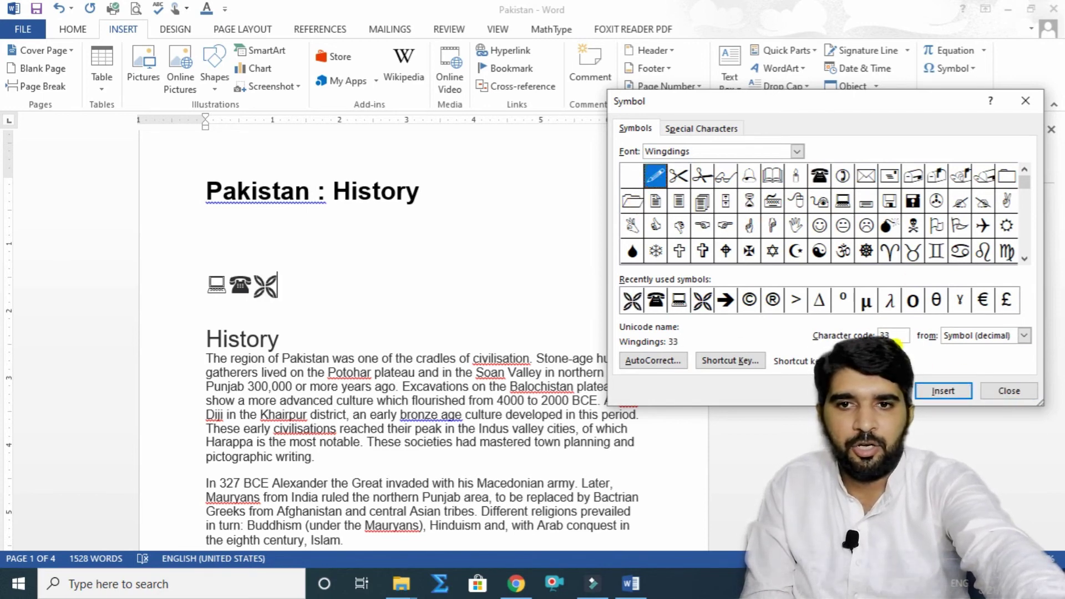
click(946, 391)
Step: Add the writing hand, sun, crescent moon and © symbols, then select the whole row
click(959, 201)
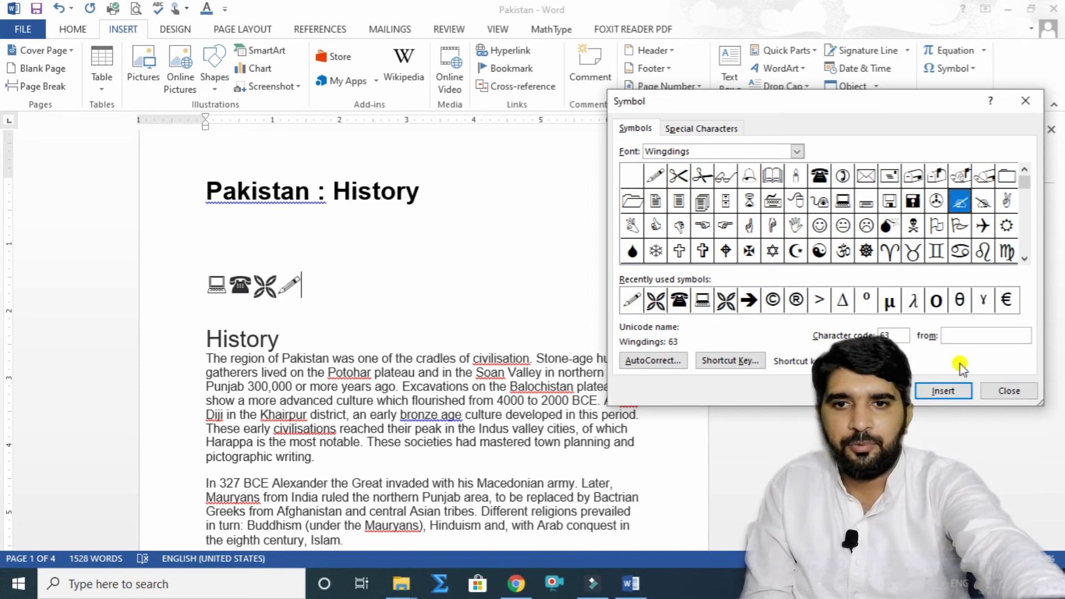
click(947, 390)
click(1000, 226)
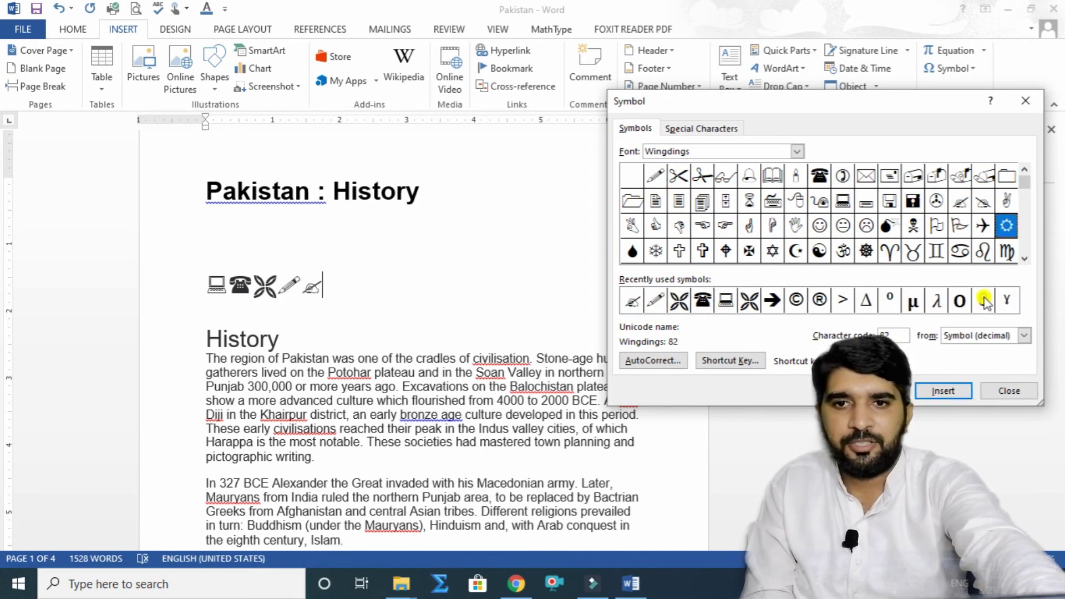
click(947, 391)
click(796, 251)
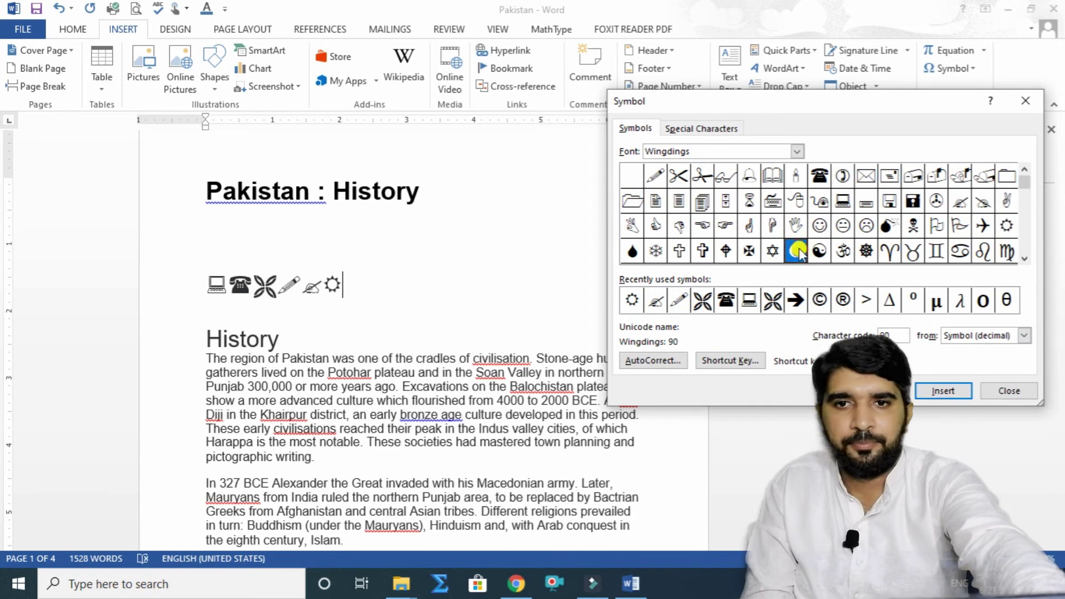
click(941, 394)
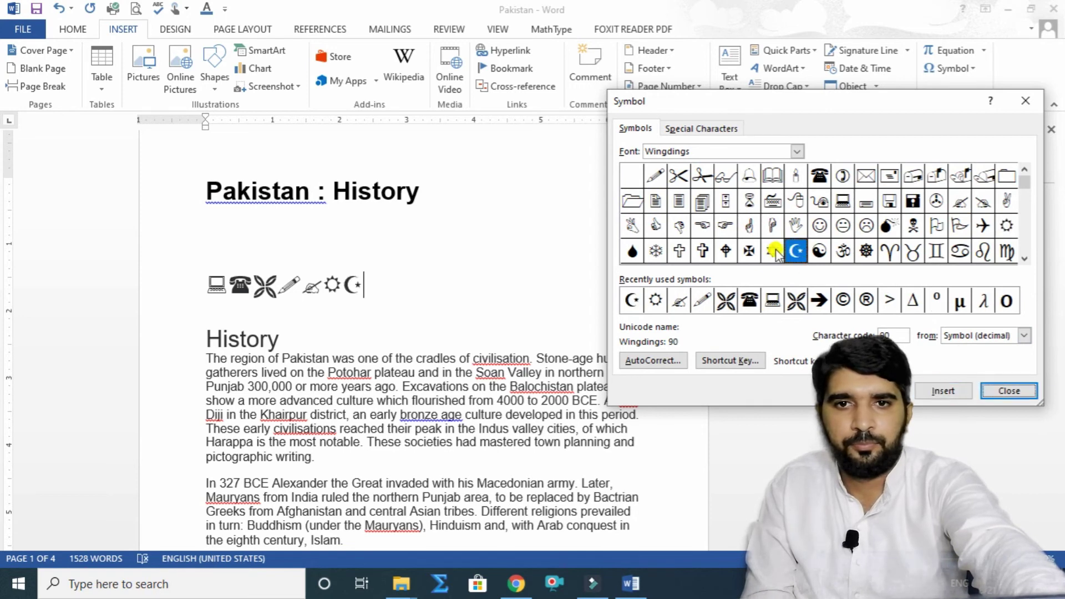
click(773, 251)
click(844, 302)
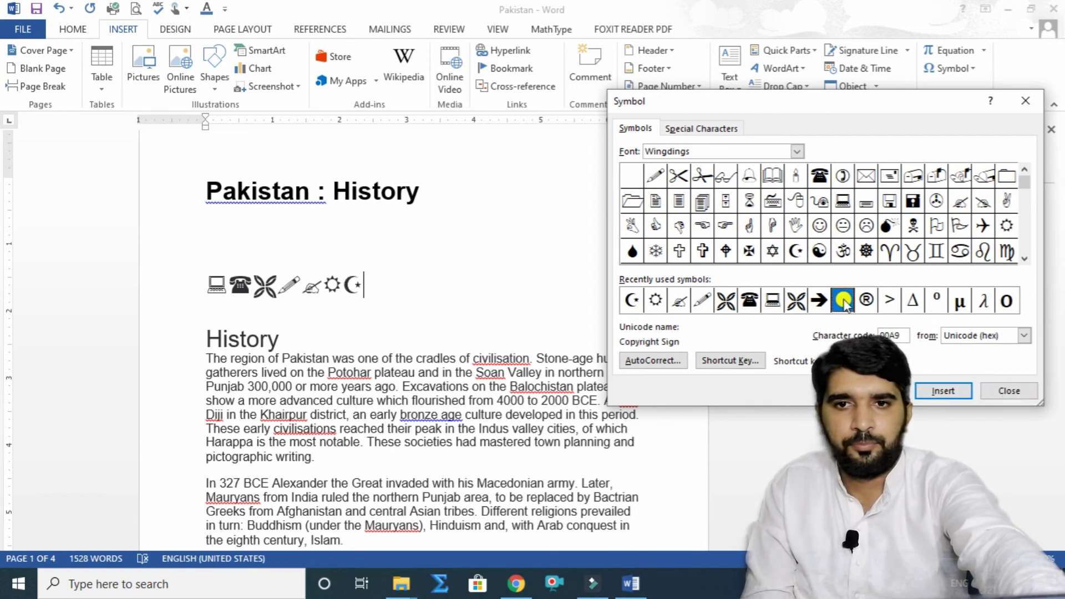
click(922, 391)
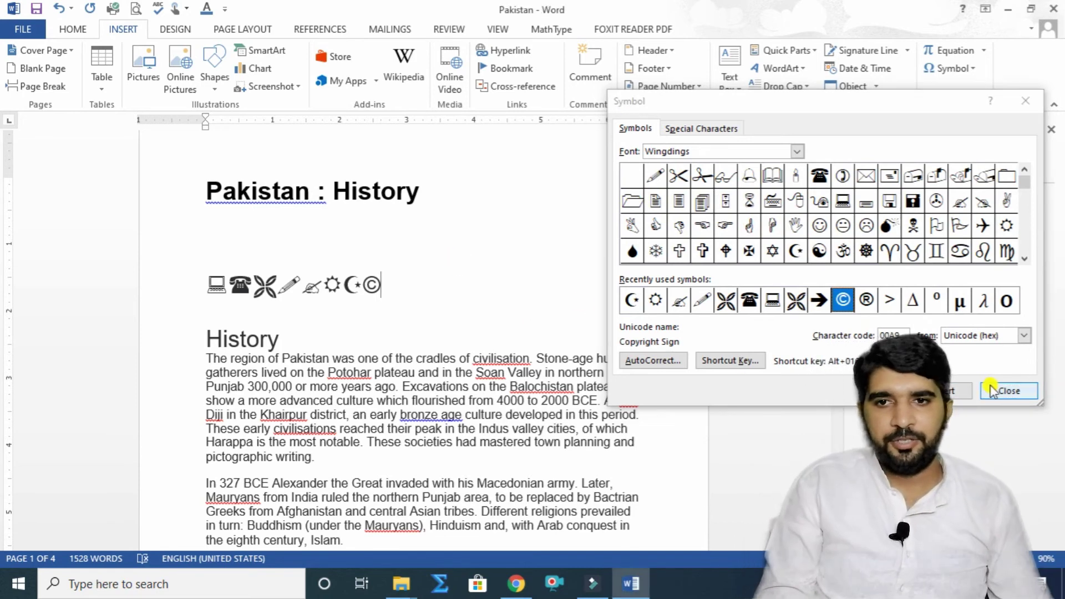
click(1024, 392)
drag(413, 274, 219, 279)
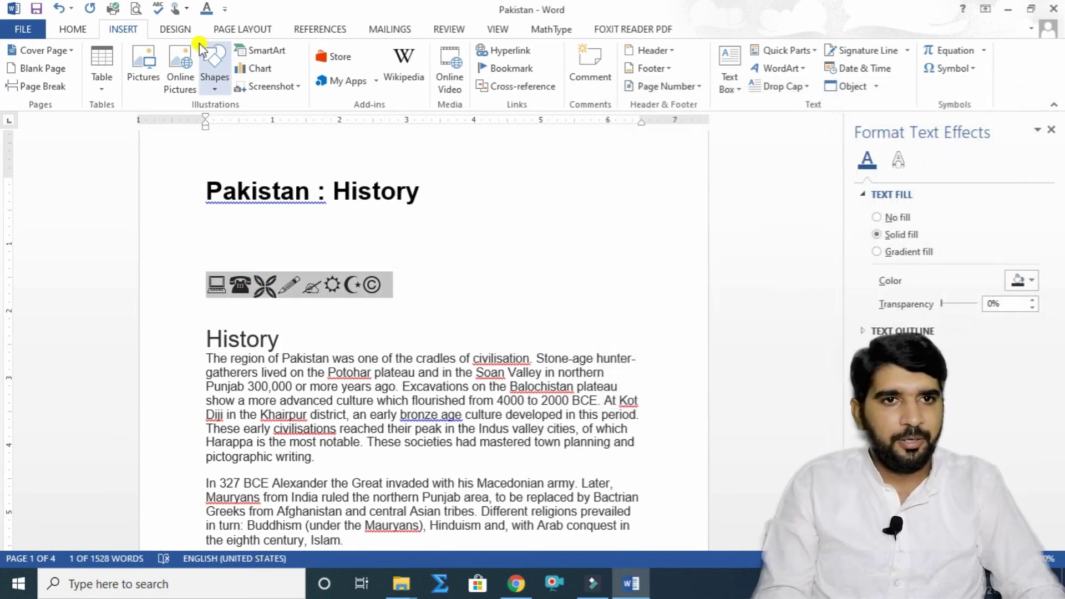
Step: Grow the selected symbols to 100 pt font size, then select only the laptop symbol
click(72, 29)
click(240, 57)
click(240, 57)
click(240, 57)
click(240, 57)
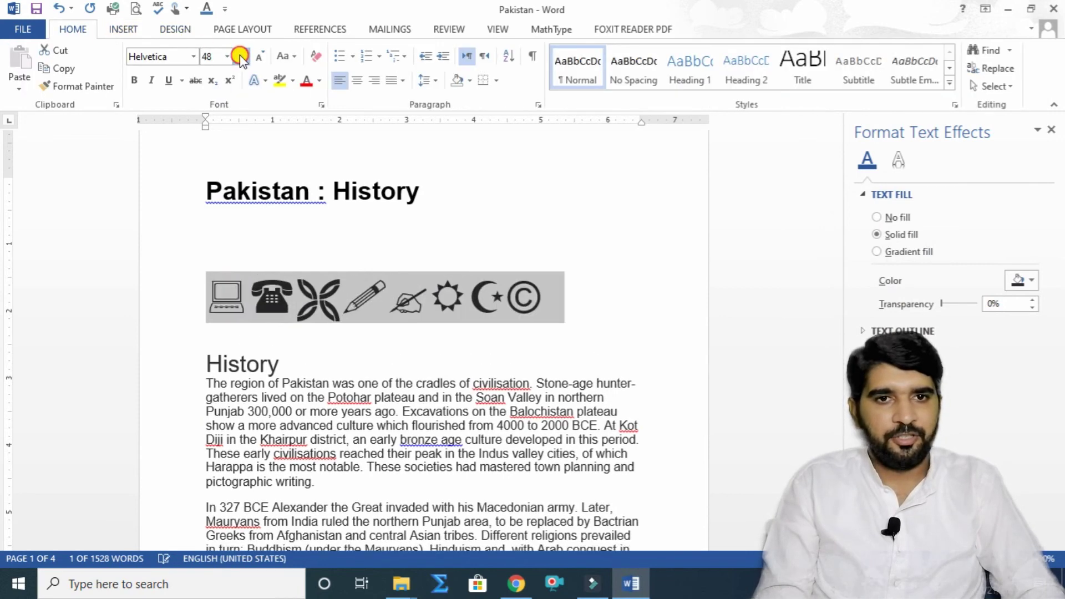
click(240, 57)
click(240, 57)
click(240, 57)
click(240, 57)
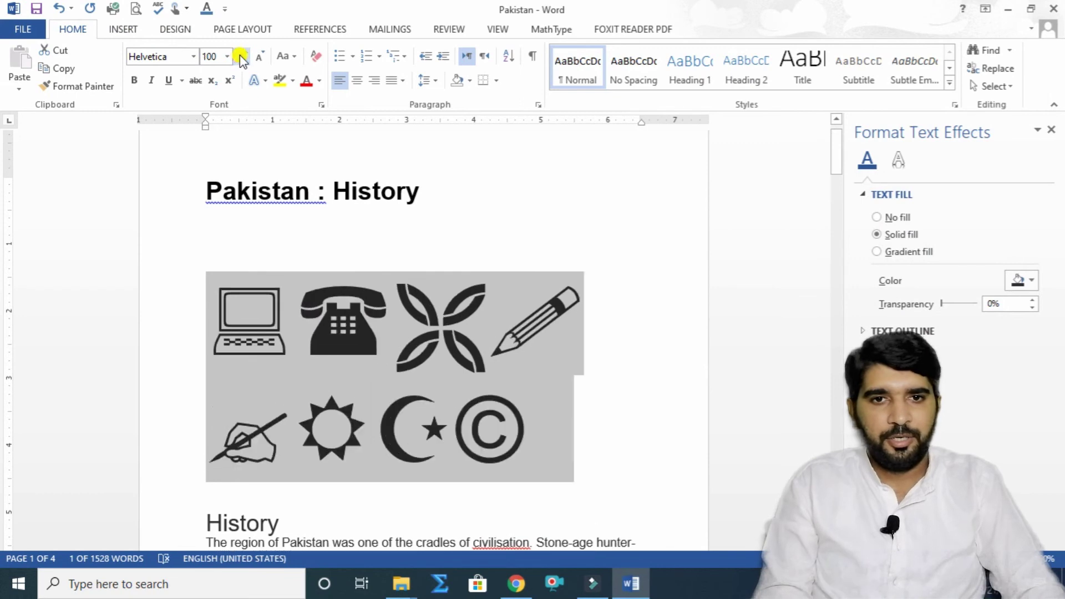
click(245, 335)
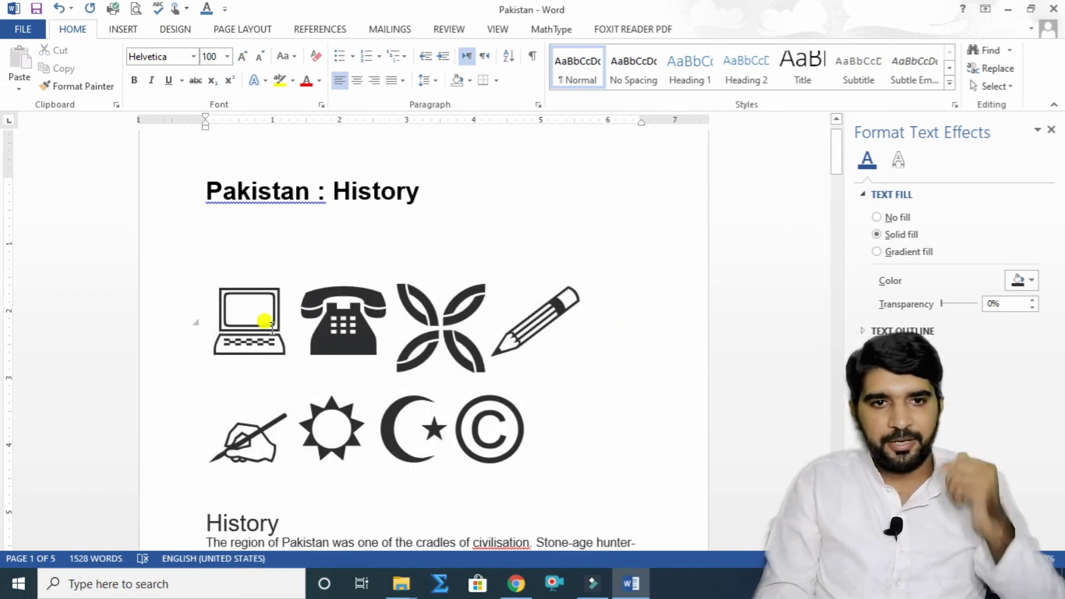
drag(257, 316, 227, 326)
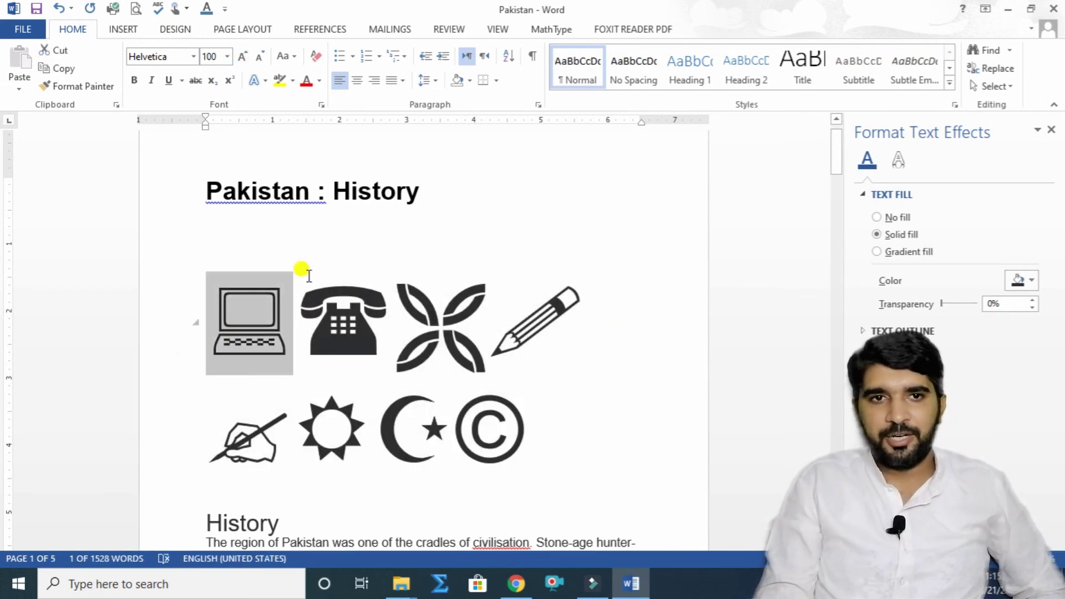
Step: Colour the laptop light blue, the telephone red and the X symbol green
click(319, 82)
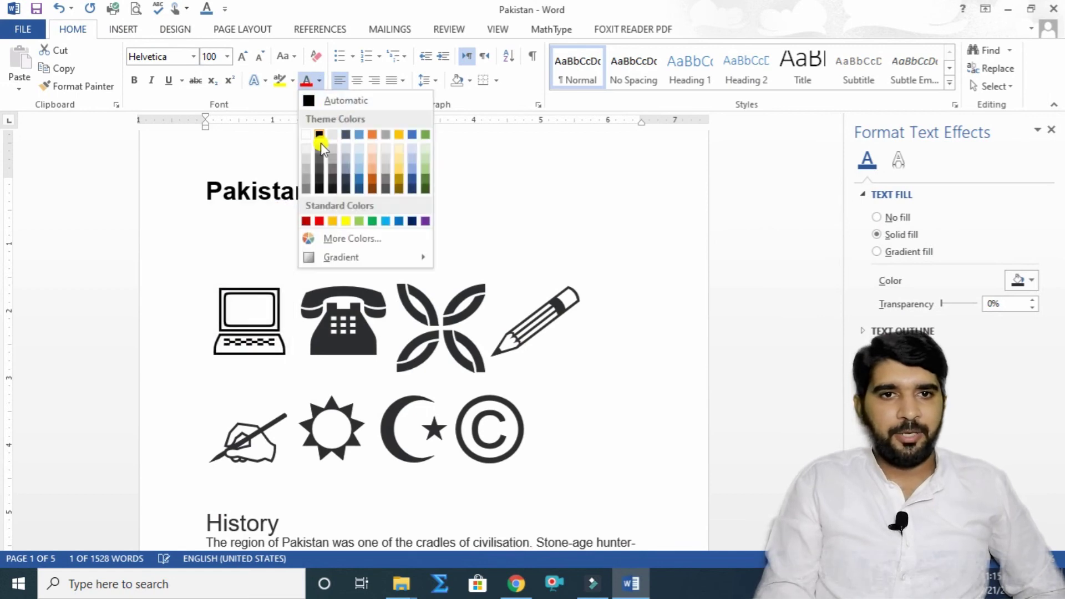
click(386, 223)
drag(352, 317, 320, 319)
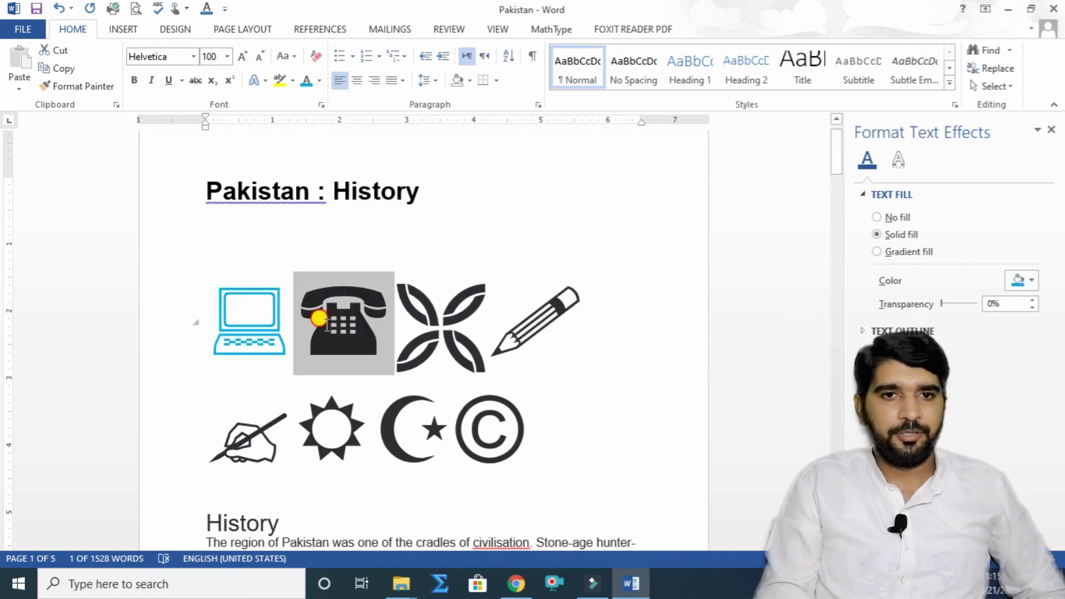
click(319, 82)
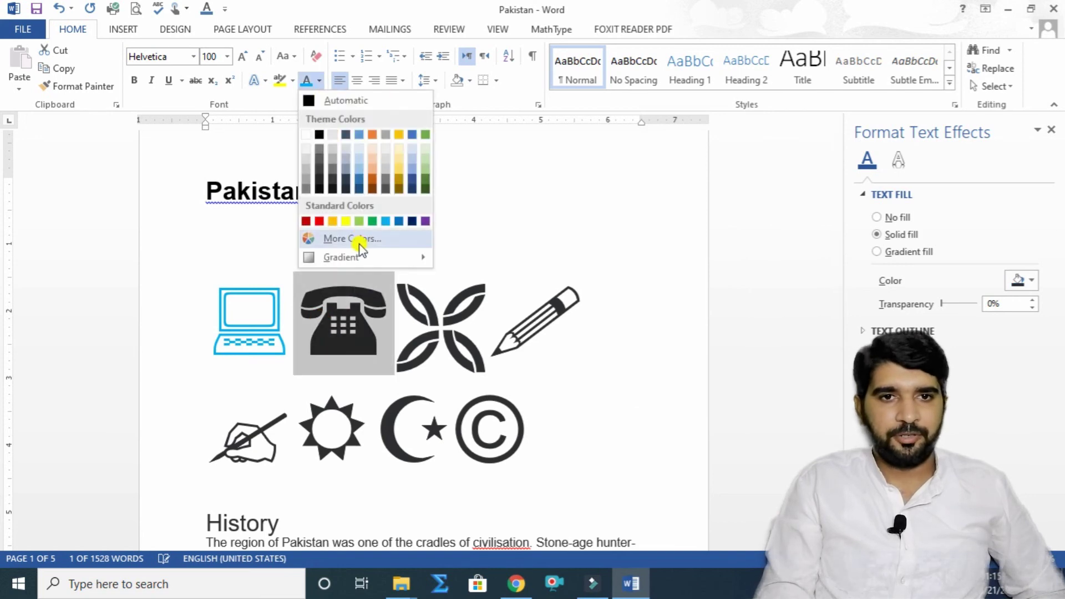
click(321, 221)
drag(397, 318, 458, 335)
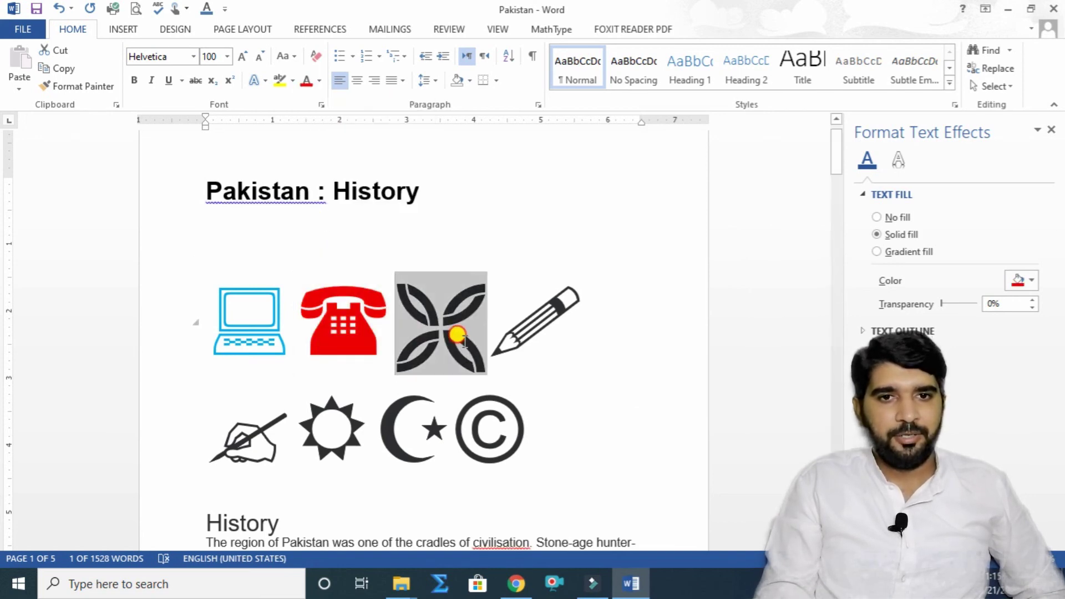
click(320, 82)
click(362, 221)
Step: Colour the pencil light orange and the writing hand yellow, then open More Colors
click(502, 284)
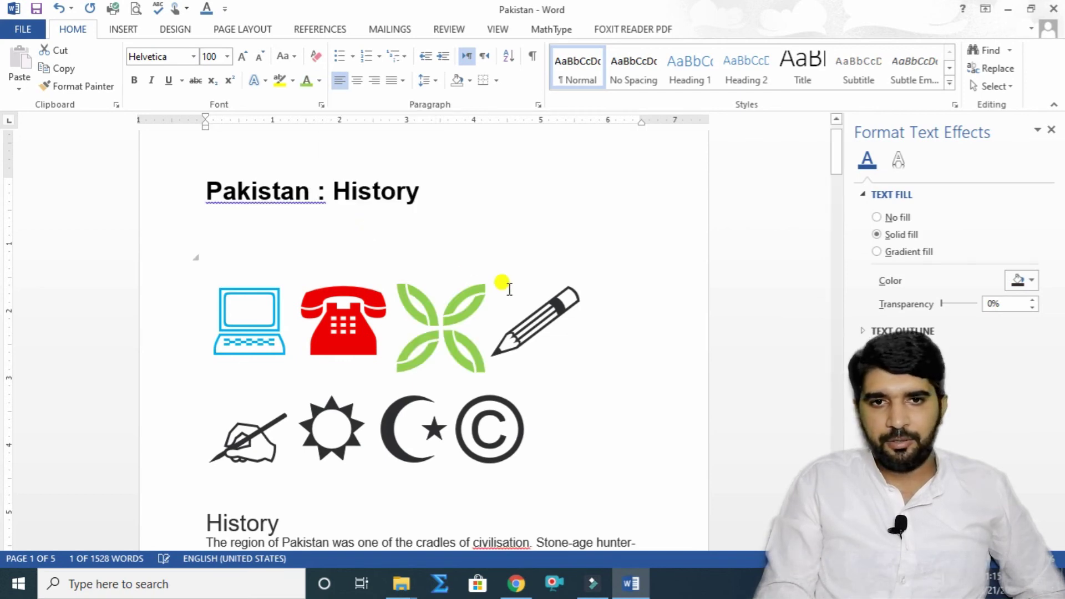
click(558, 307)
double_click(521, 312)
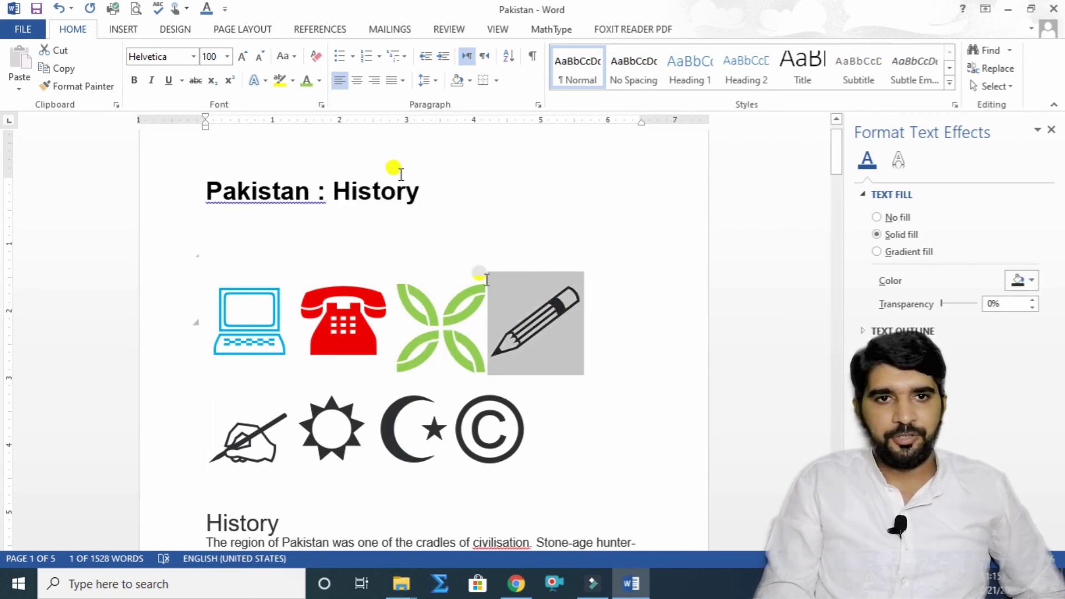
click(320, 82)
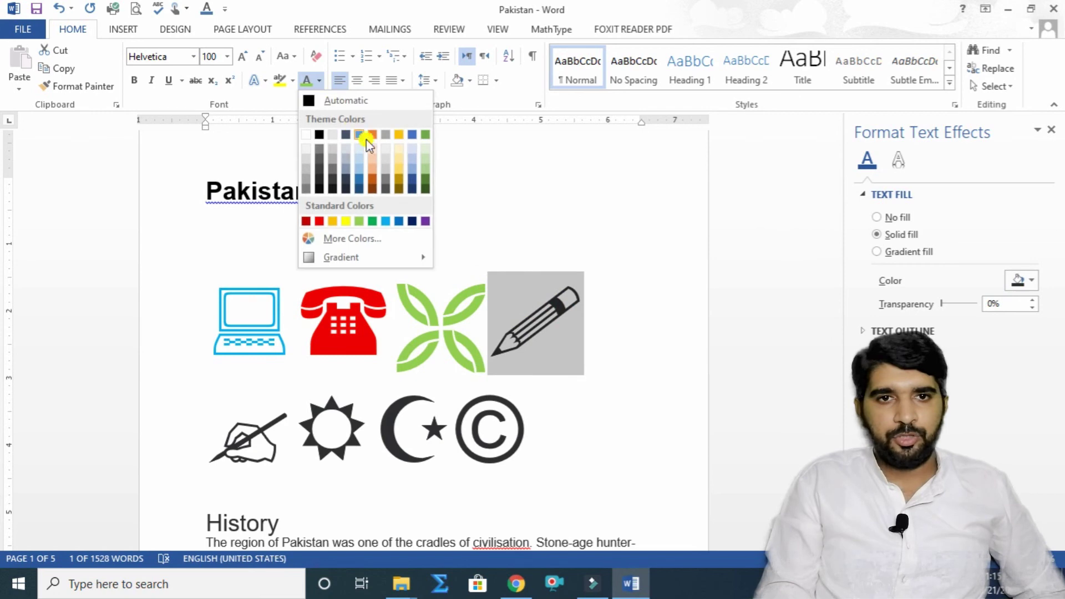
click(374, 173)
drag(260, 439, 219, 445)
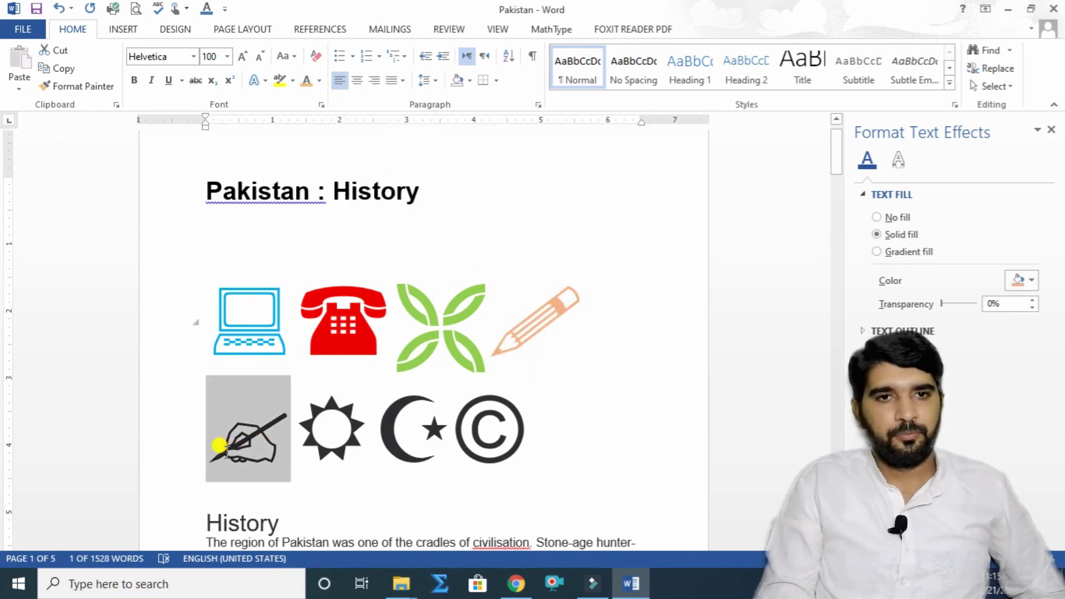
click(321, 82)
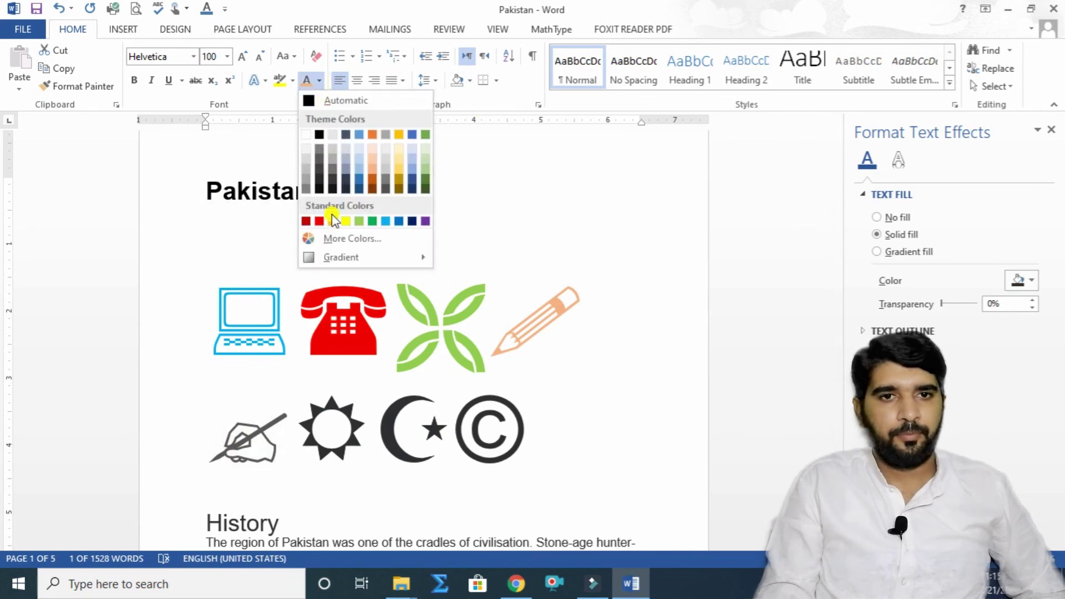
click(343, 219)
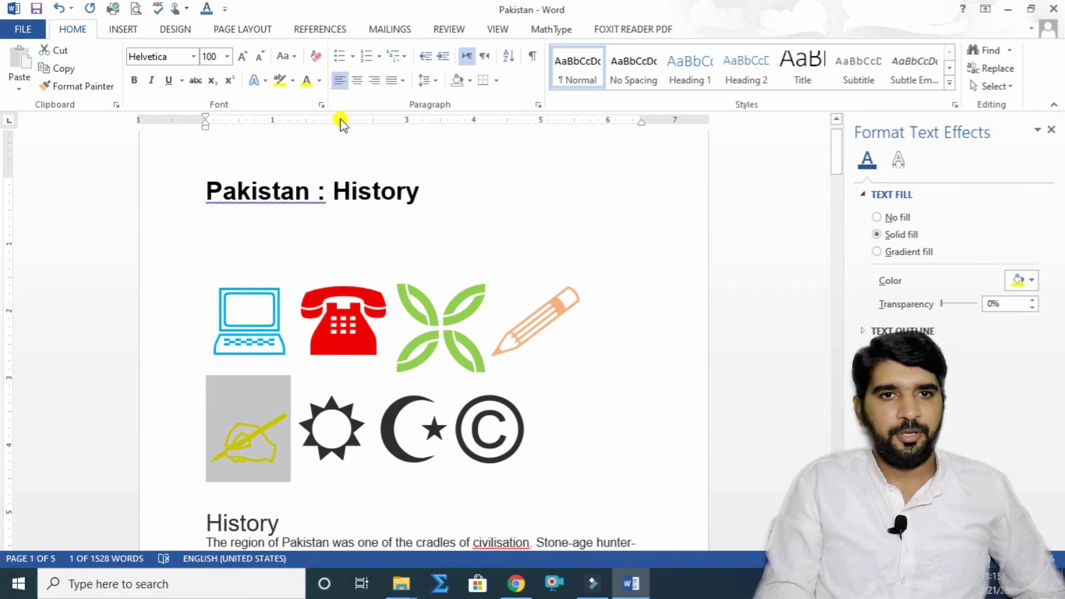
click(321, 82)
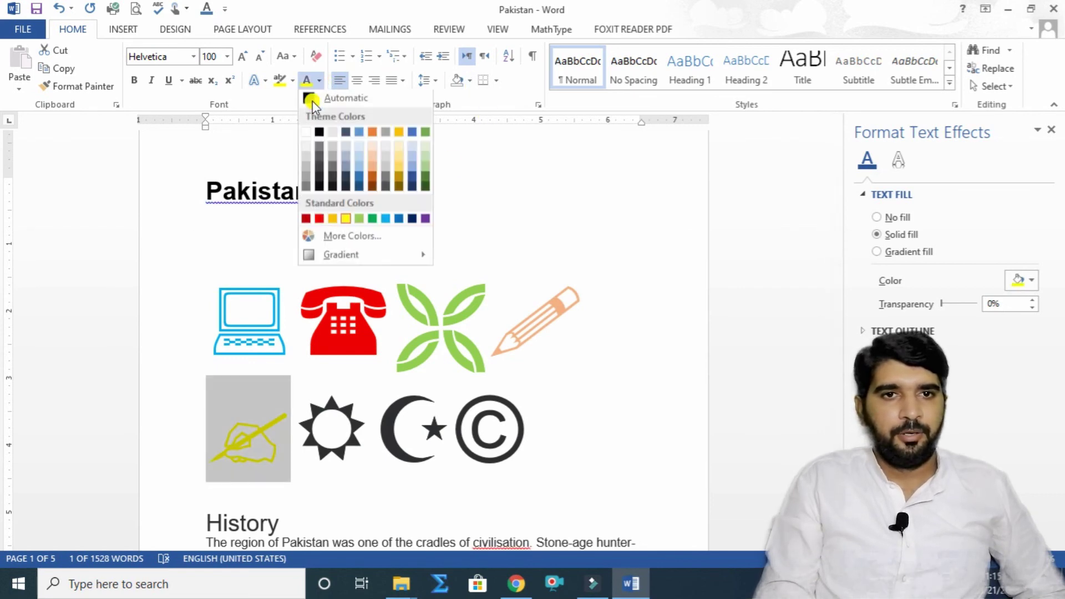
click(336, 241)
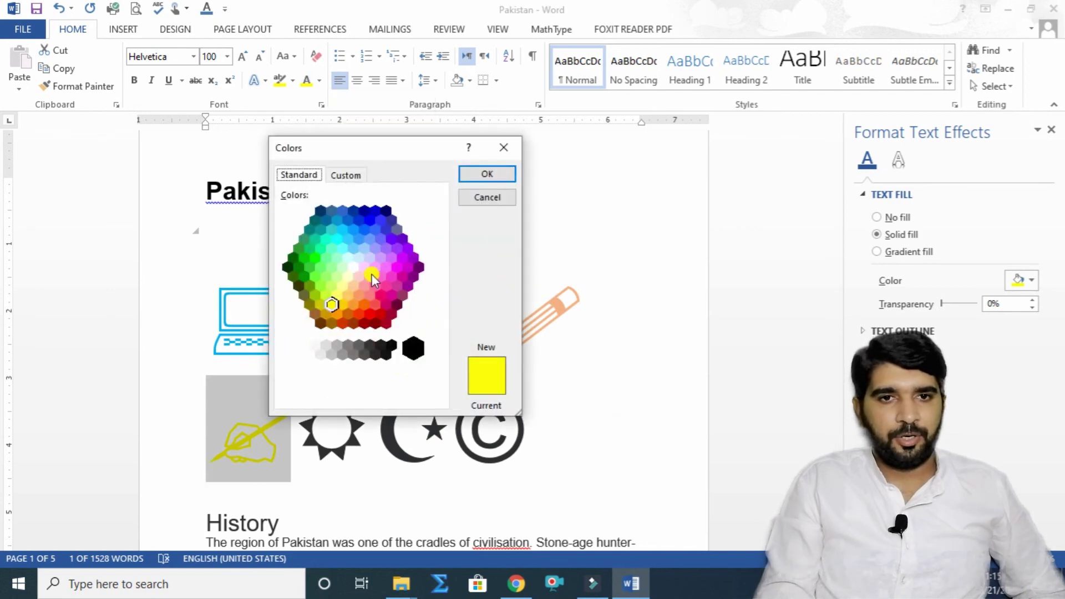